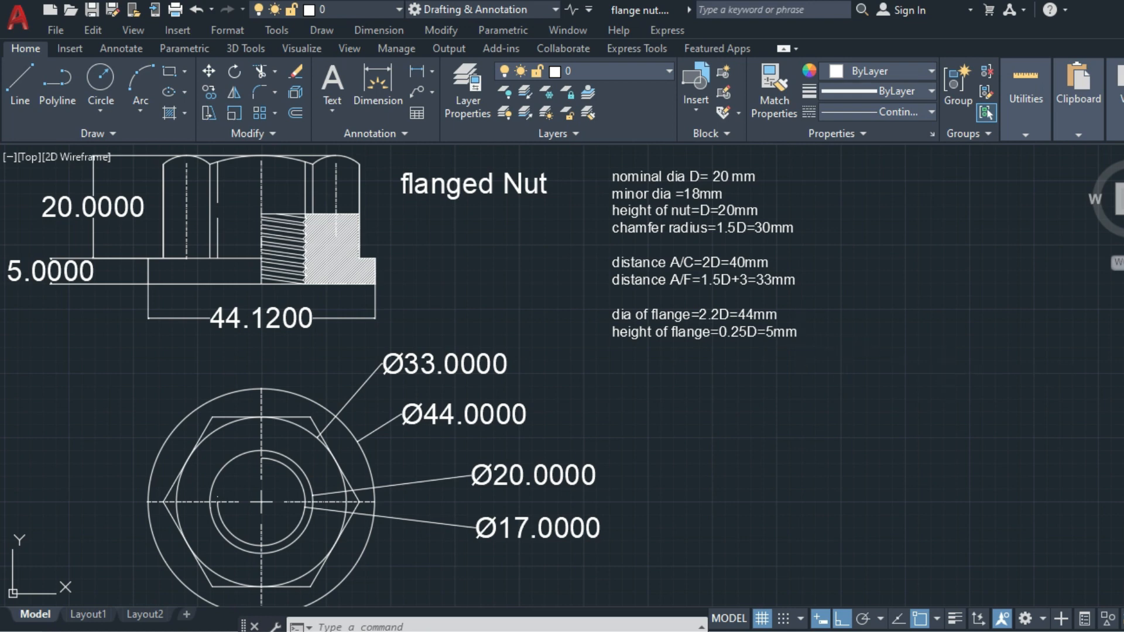
Draw the flange's lower, right and upper edges as connected lines of 44, 5 and 44 mm in the empty area beside the notes.
middle_click_drag(1011, 342, 440, 349)
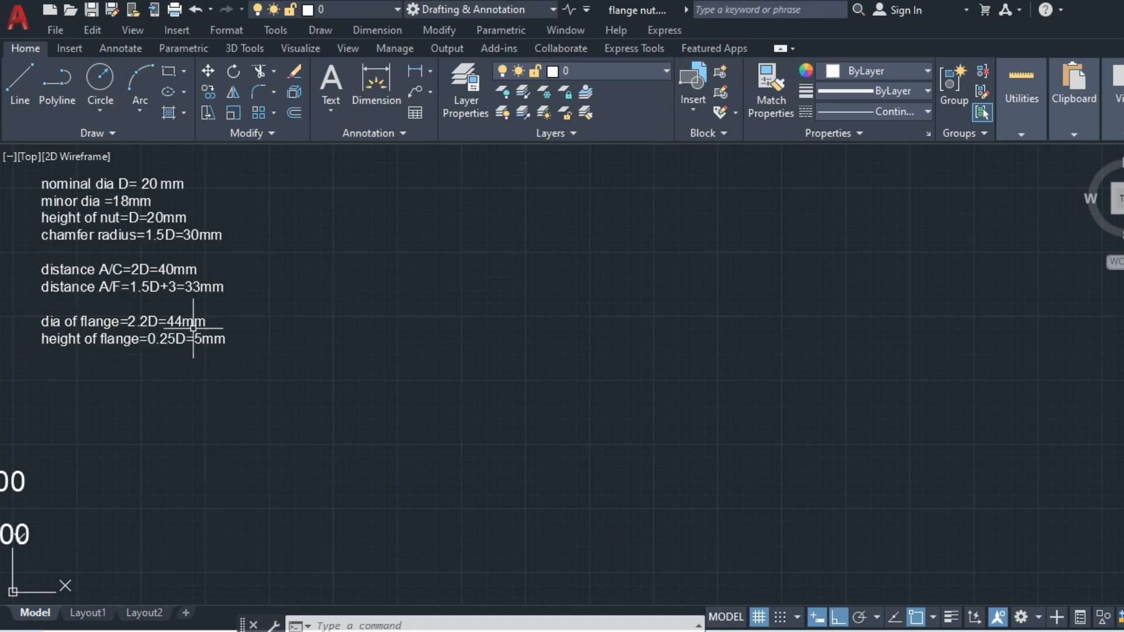
key("Return")
left_click(399, 342)
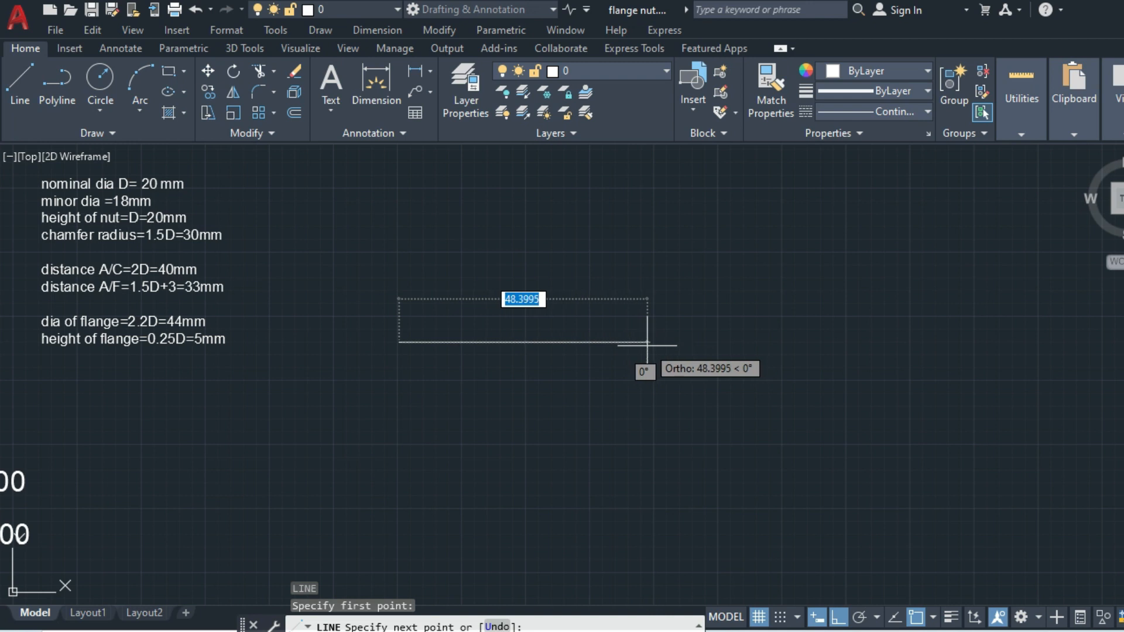
type("44")
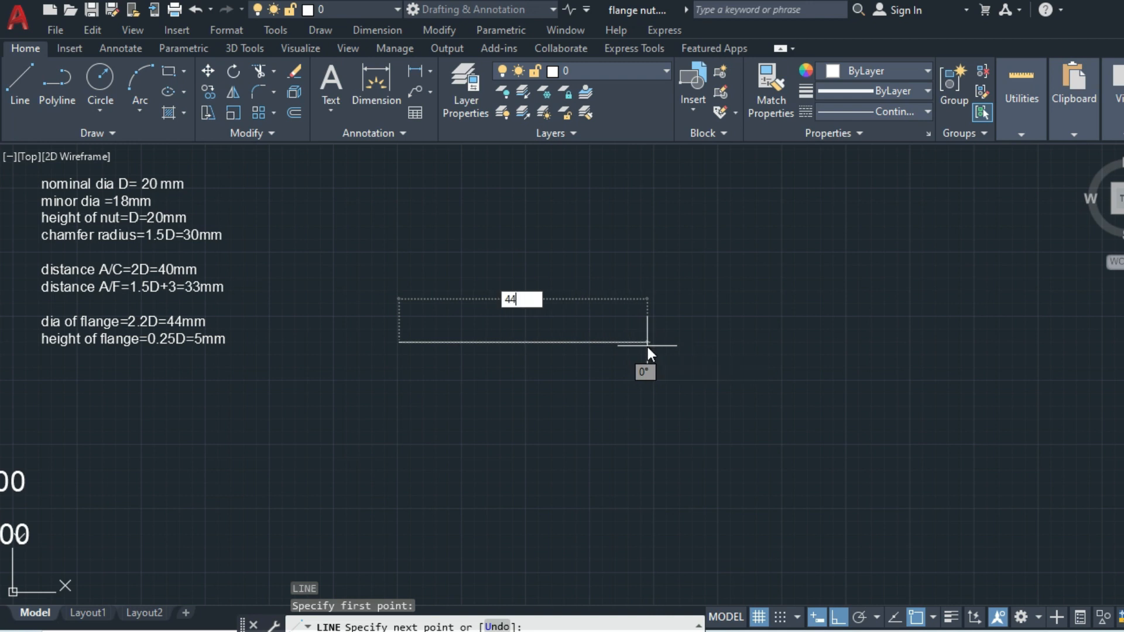
key("Return")
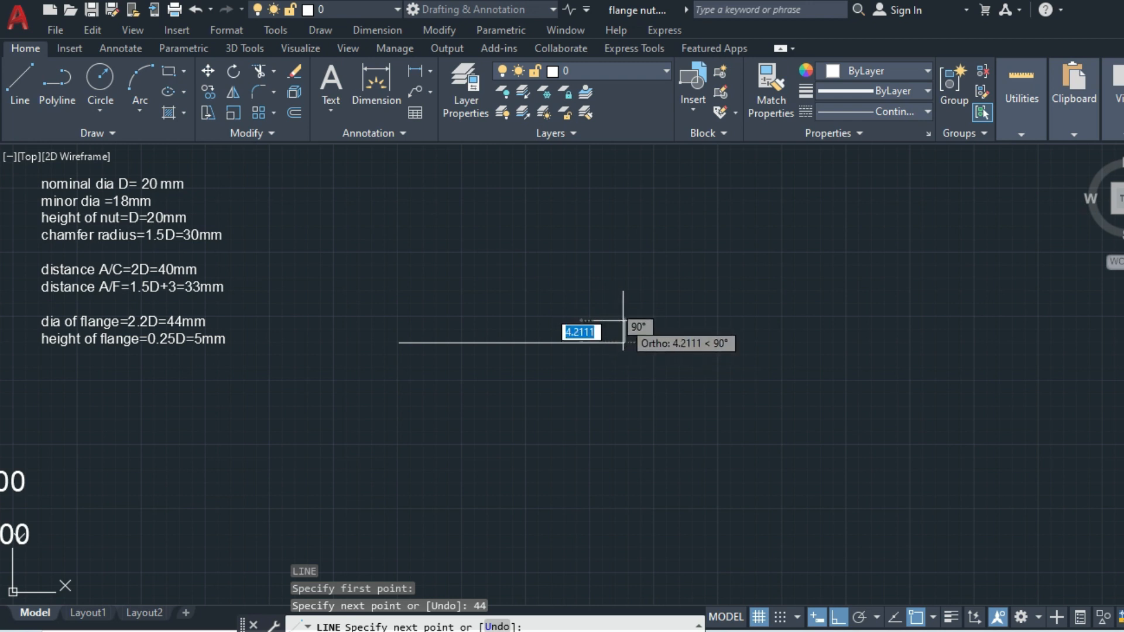
type("5")
key("Return")
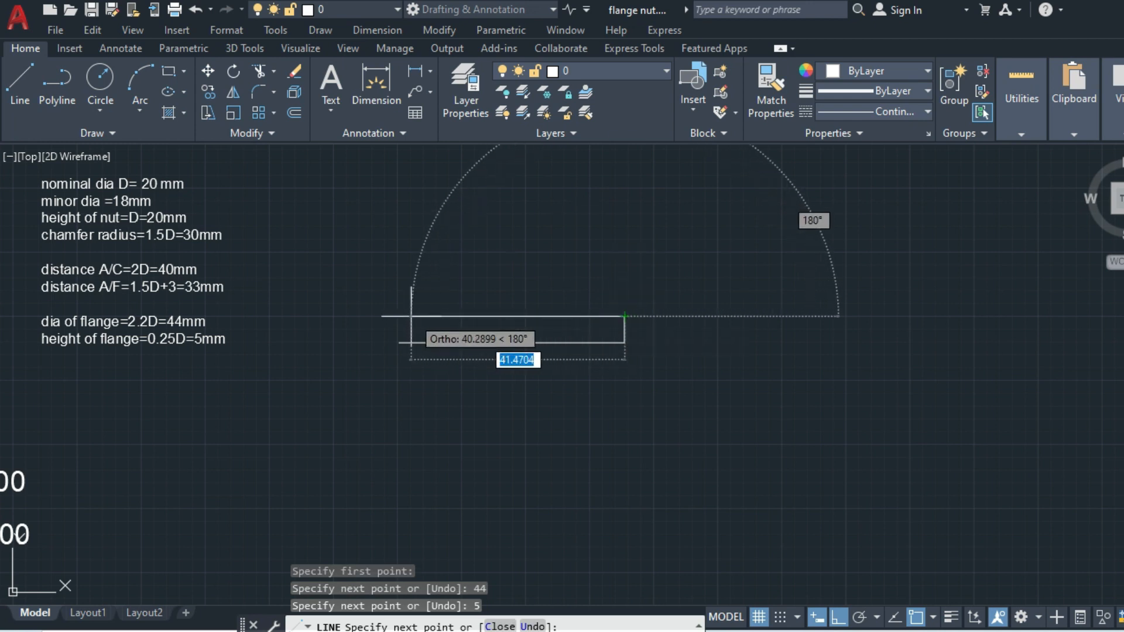
type("4")
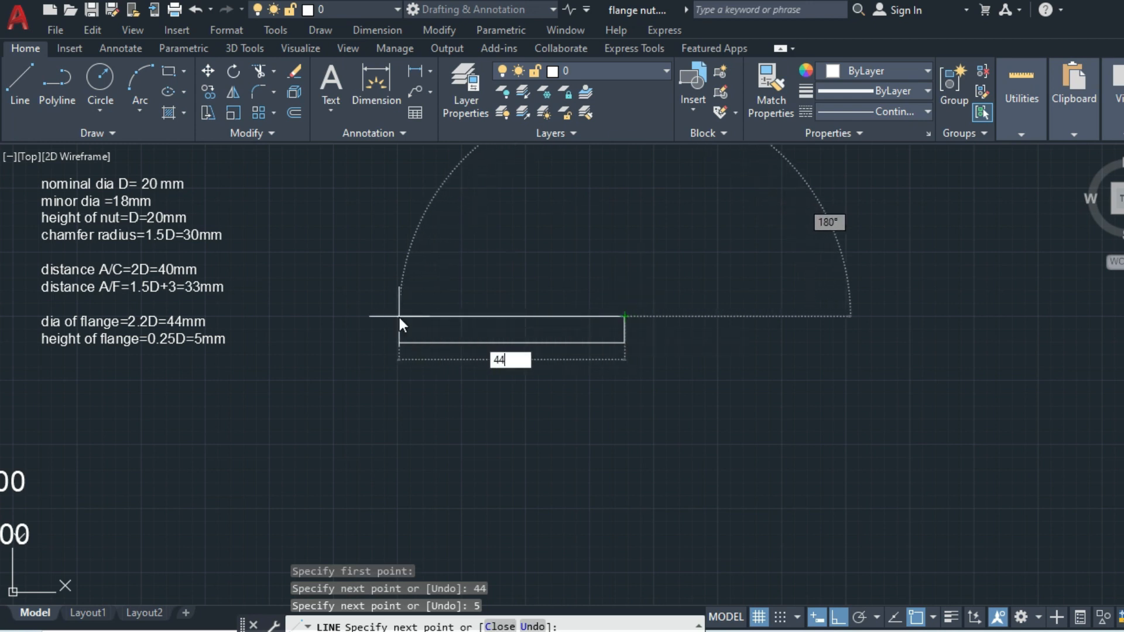
type("4")
key("Return")
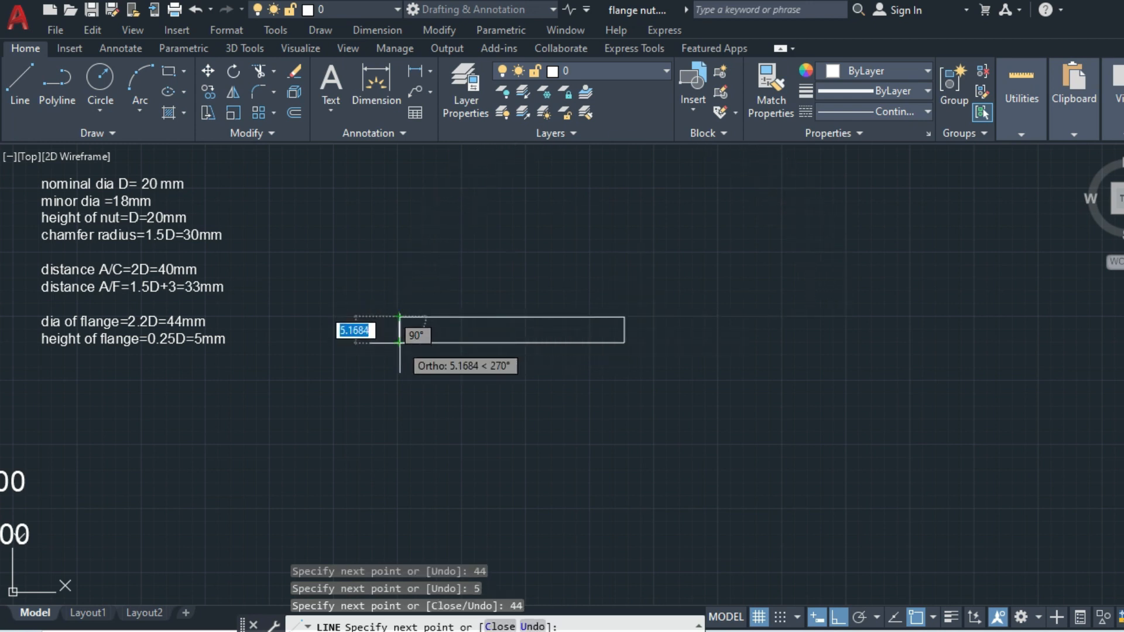
Enable the Endpoint object snap and close the flange rectangle at its lower-left corner.
left_click(400, 317)
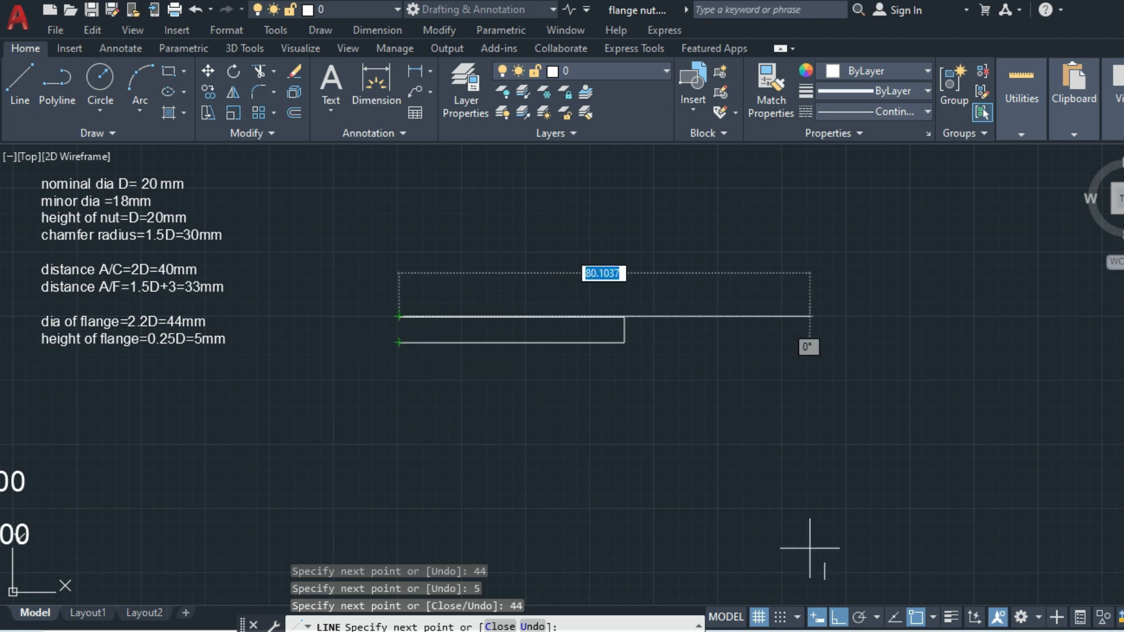
left_click(933, 619)
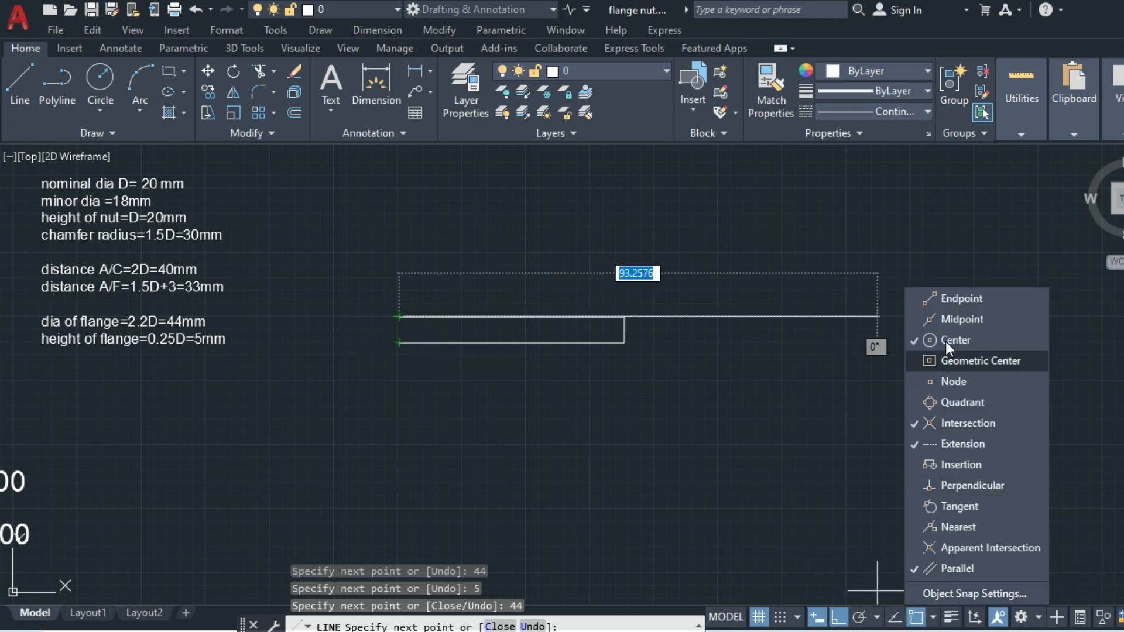
left_click(943, 300)
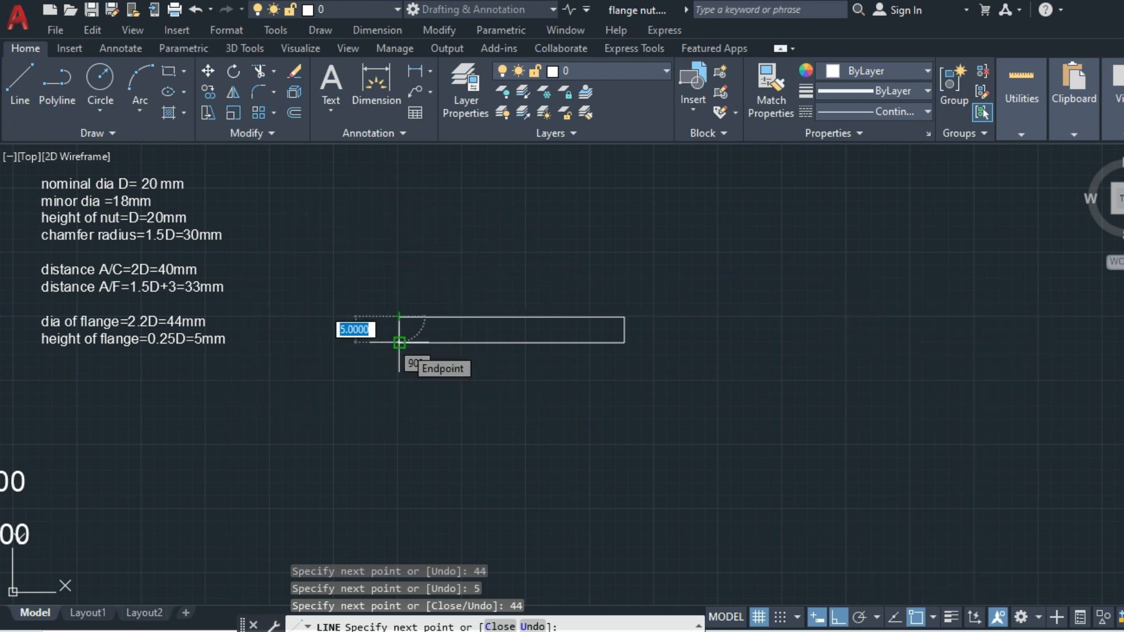
left_click(400, 343)
key("Return")
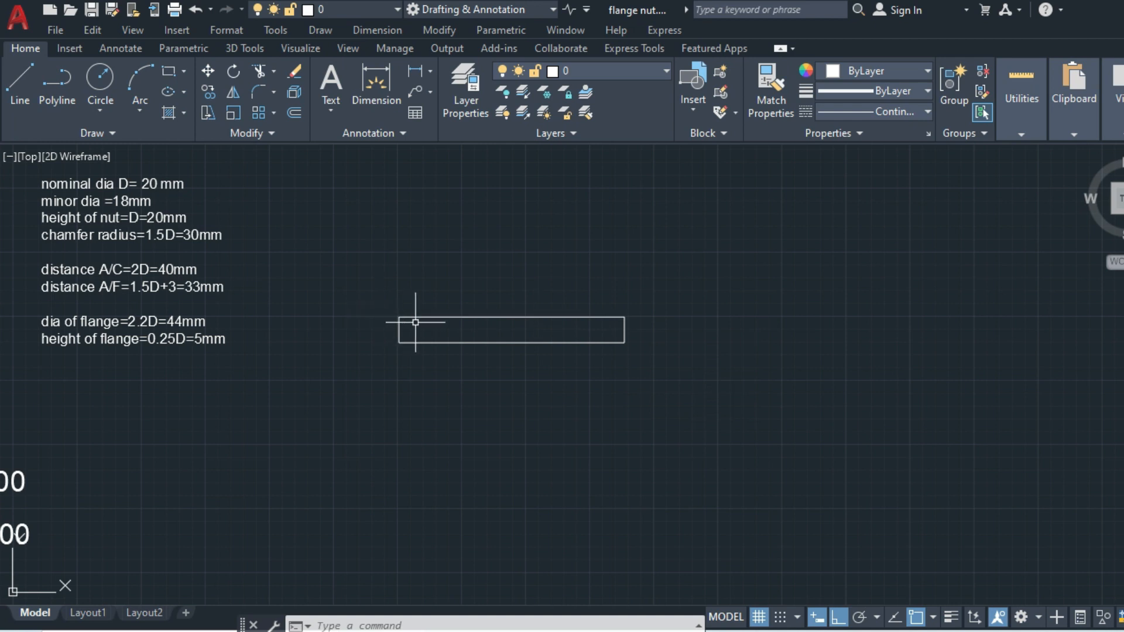
Draw the nut body outline from 2 mm inside the flange's upper-left corner: 20 mm up, 40 mm right, and down past the flange.
type("l")
key("Return")
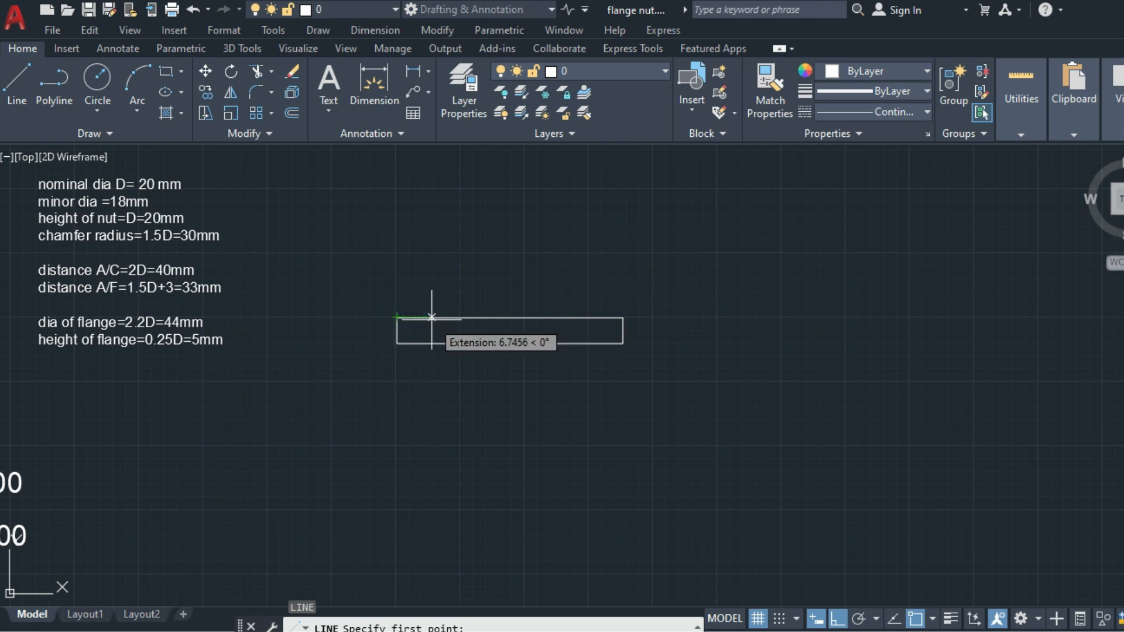
type("2")
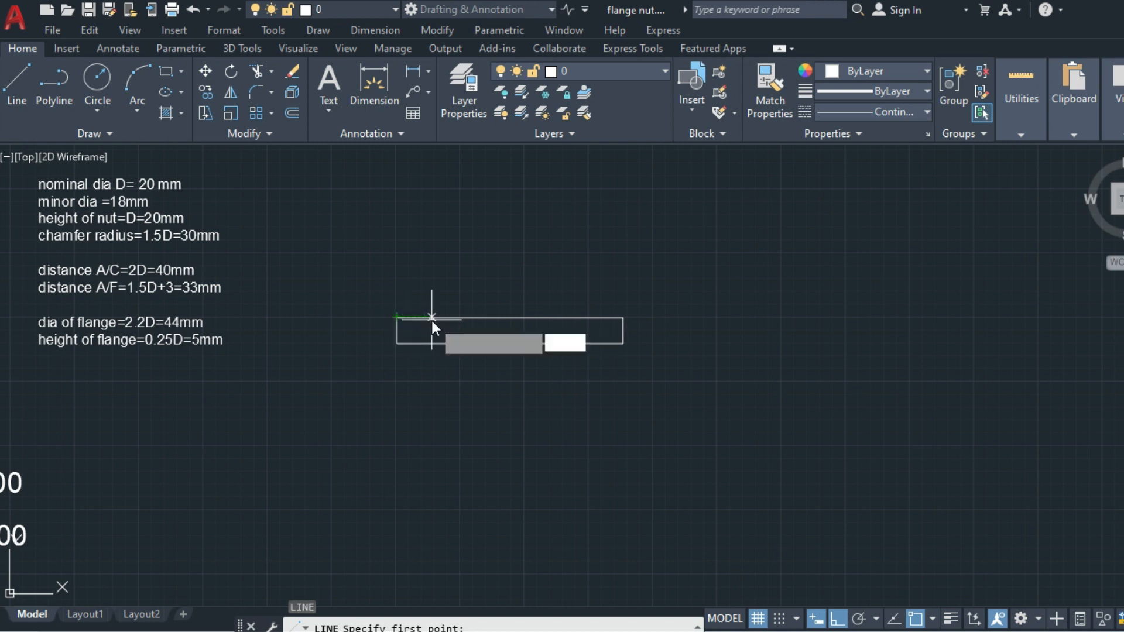
key("Return")
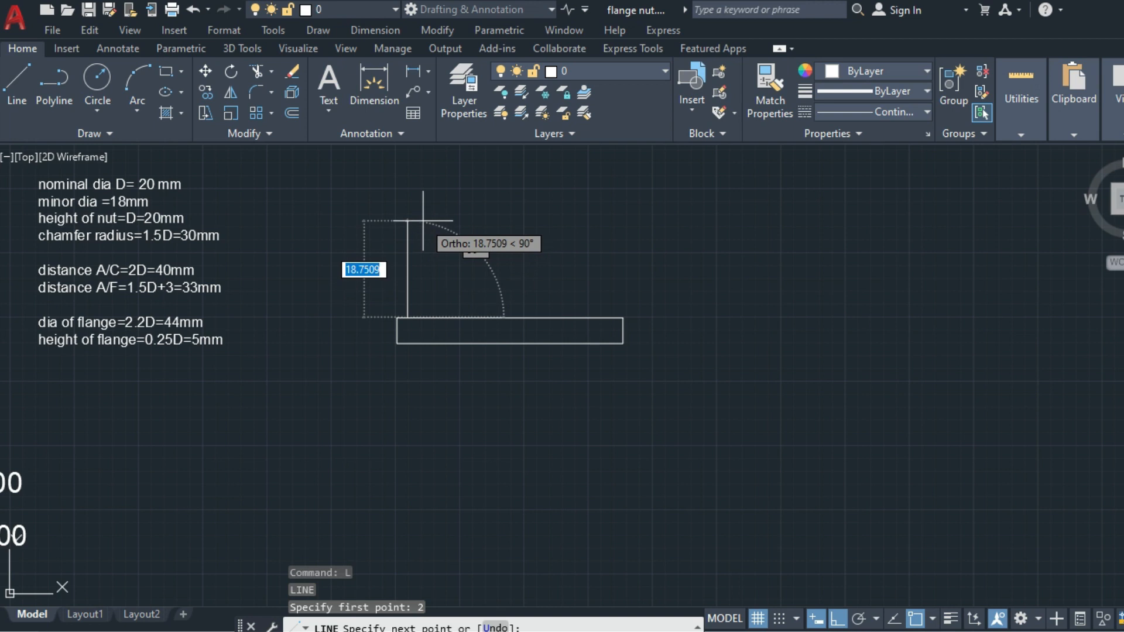
type("20")
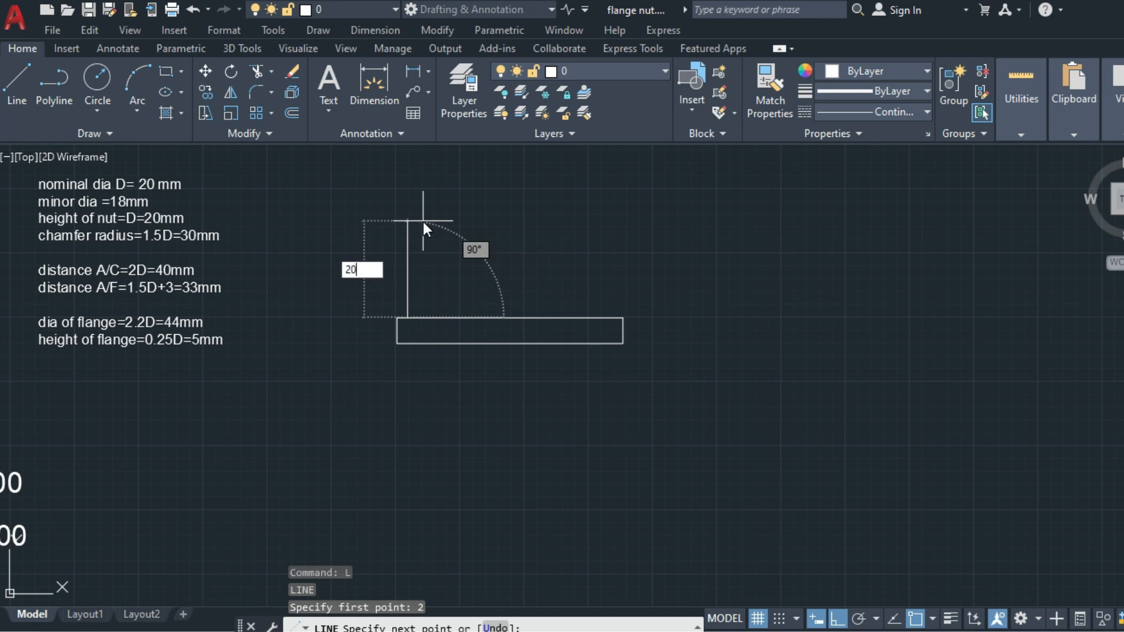
key("Return")
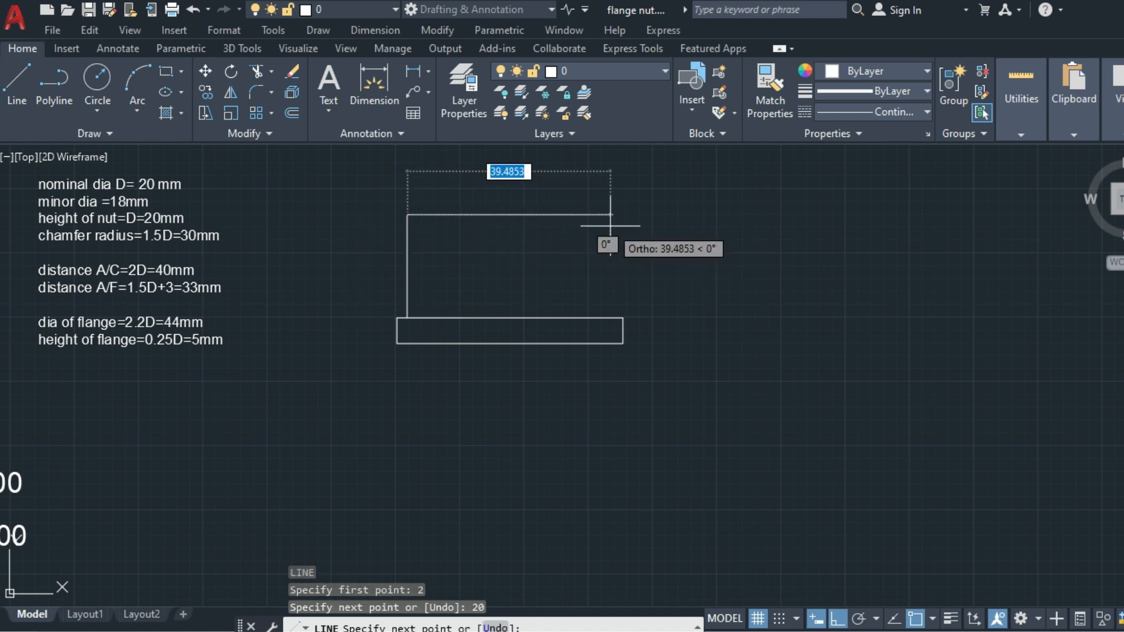
type("40")
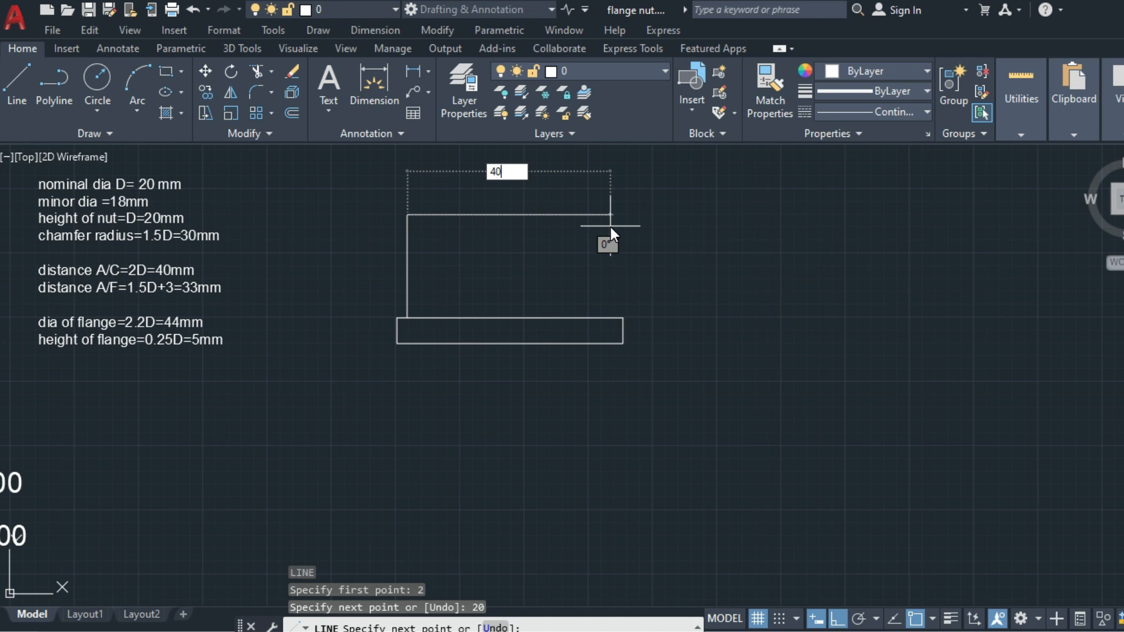
key("Return")
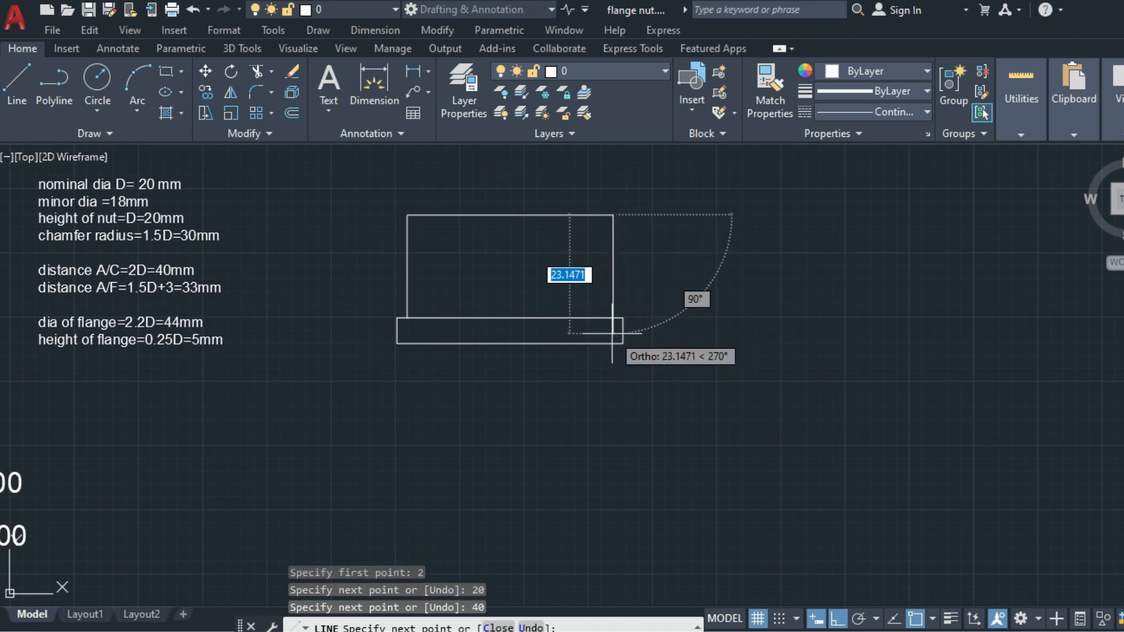
left_click(612, 371)
key("Return")
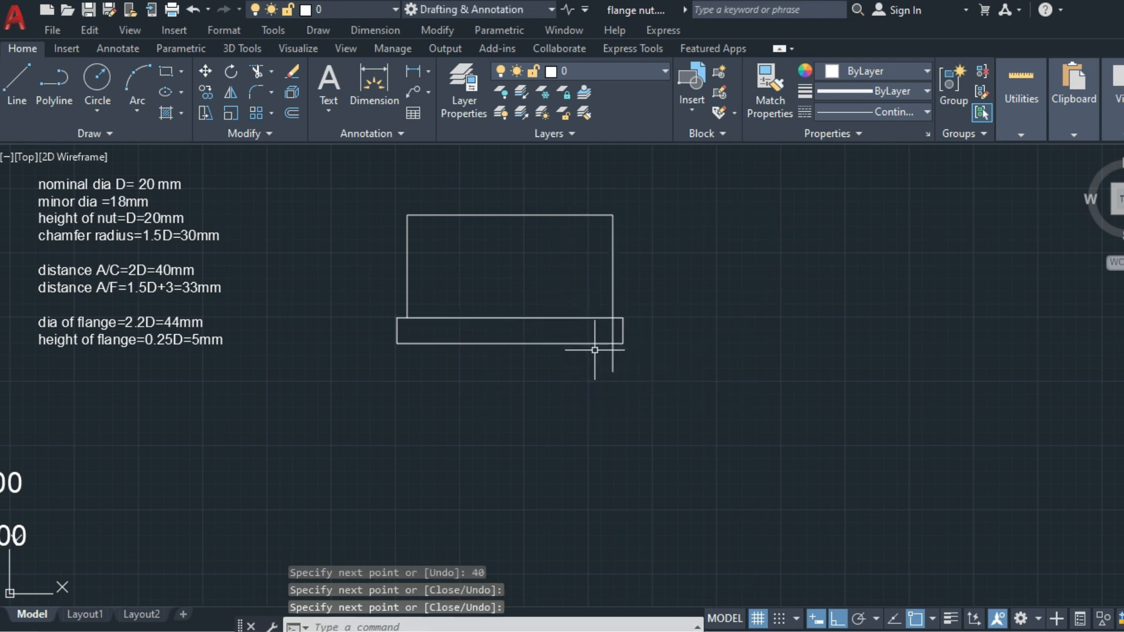
Trim the parts of the nut body's right side line that run through and below the flange.
type("tr")
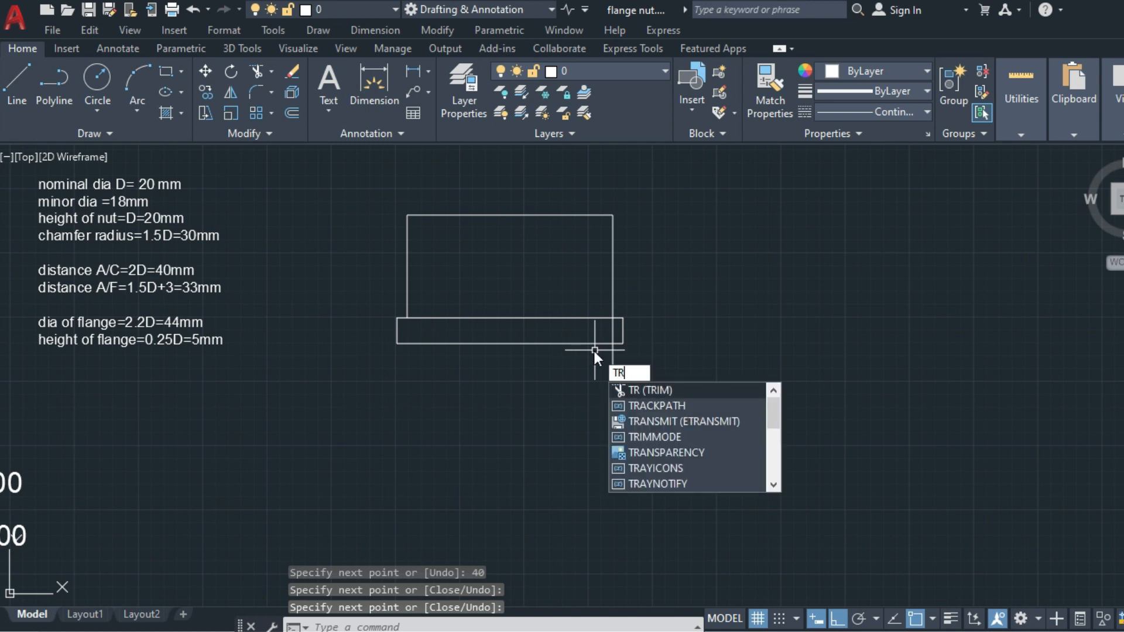
key("Return")
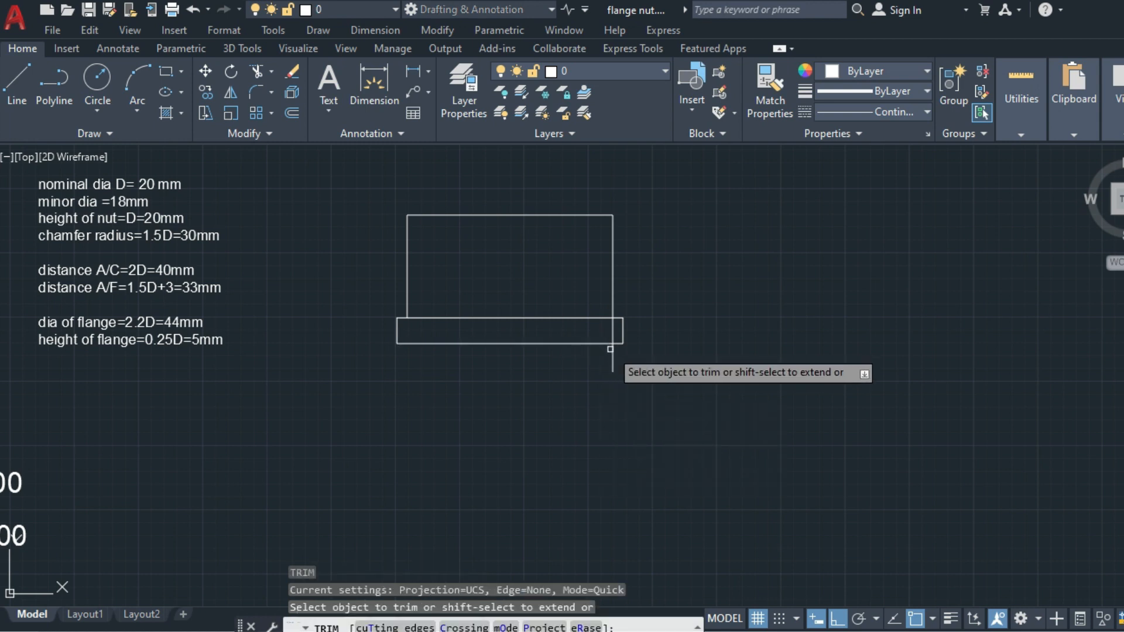
left_click(612, 352)
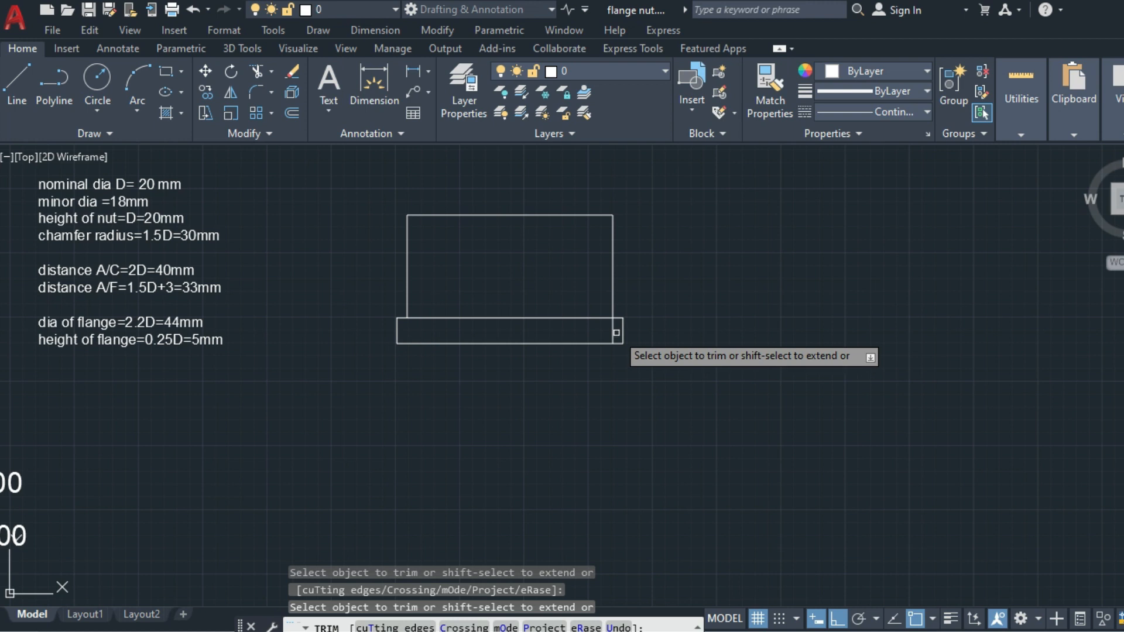
key("Return")
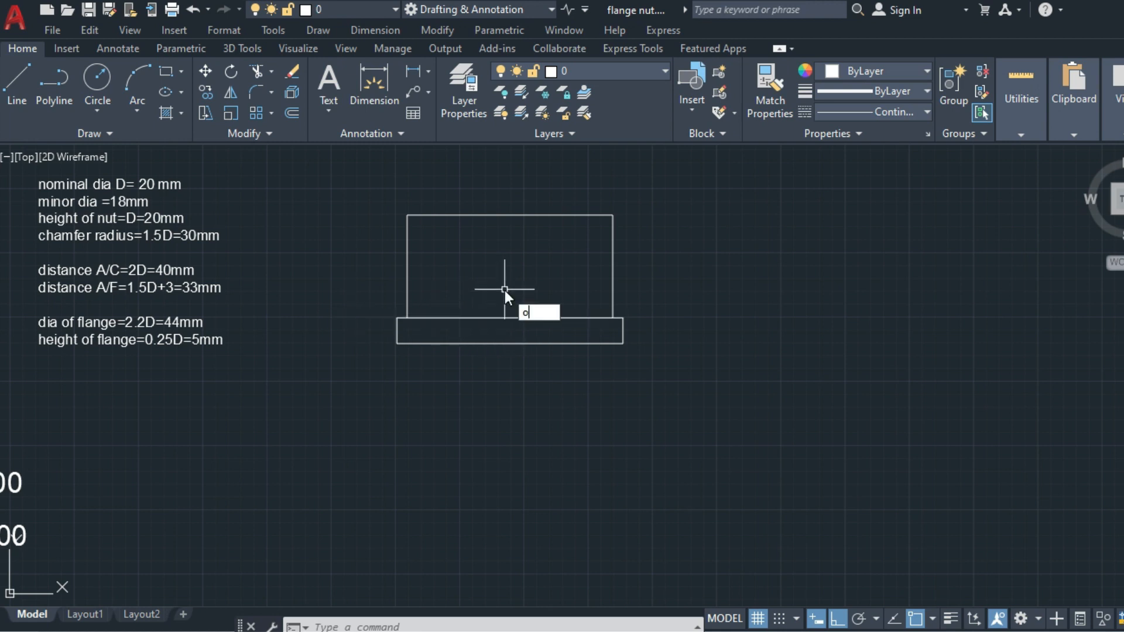
Offset both vertical sides of the nut body inward by 10 mm.
key("Return")
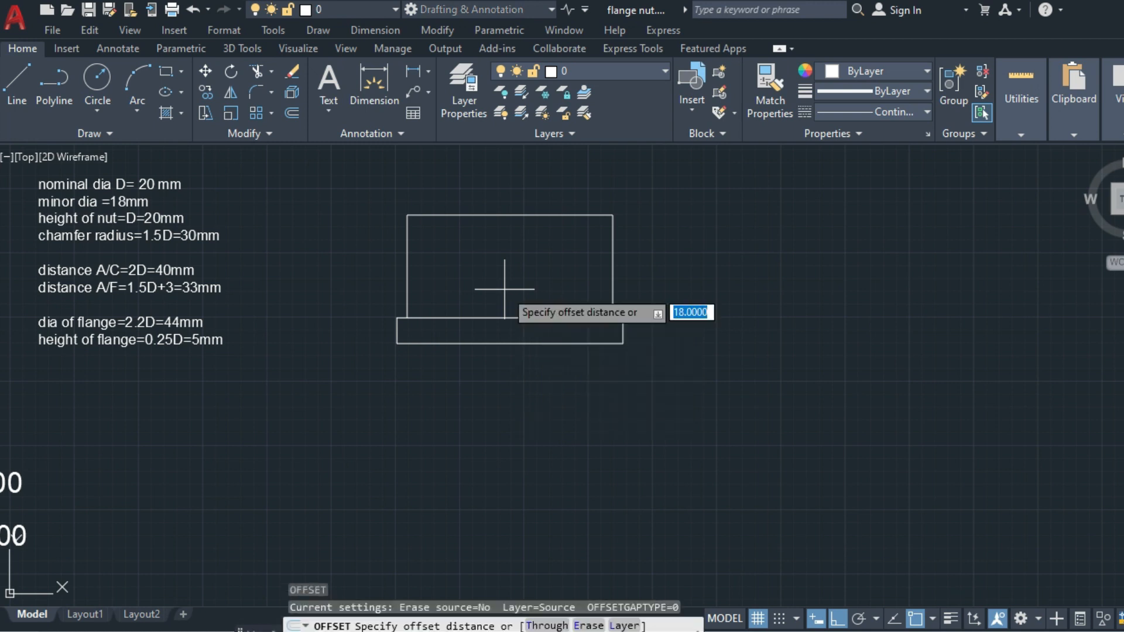
type("10")
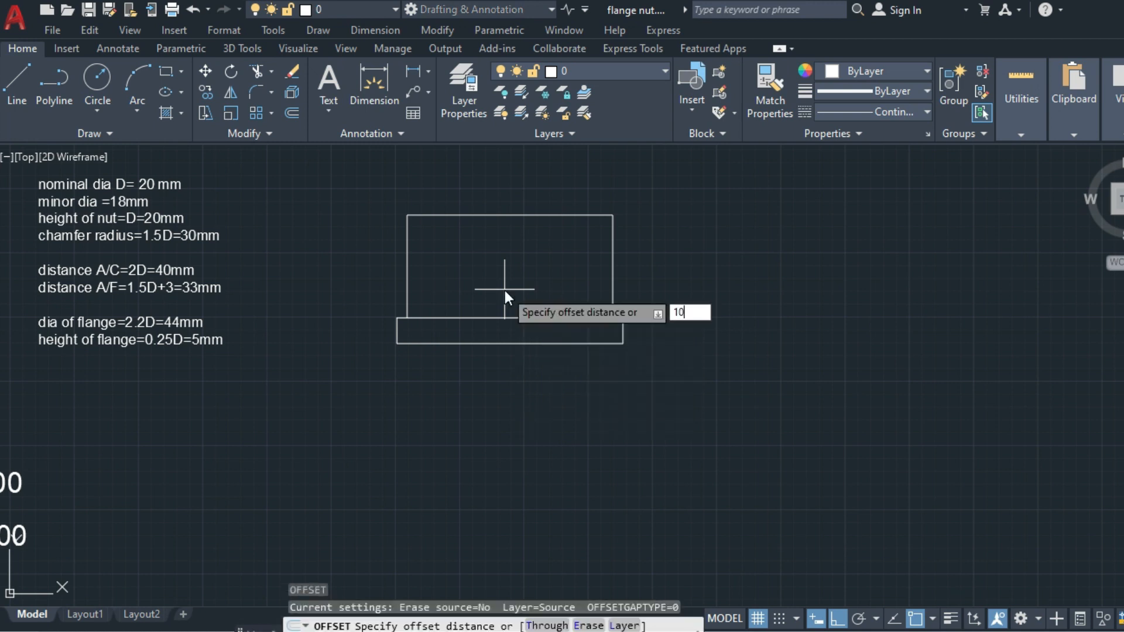
key("Return")
left_click(613, 283)
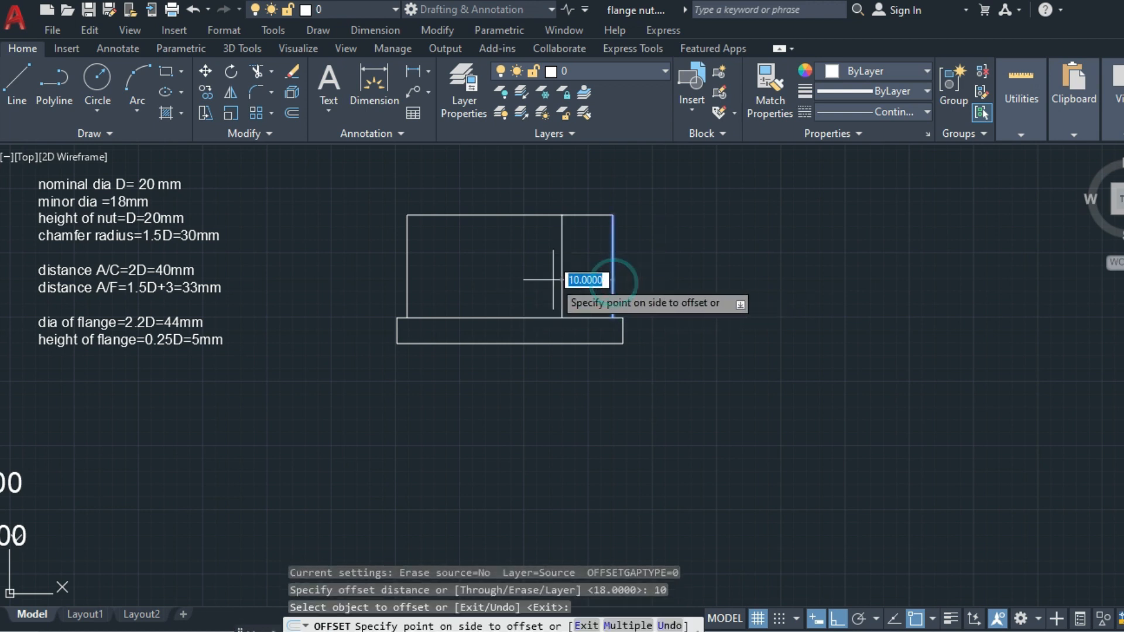
left_click(552, 279)
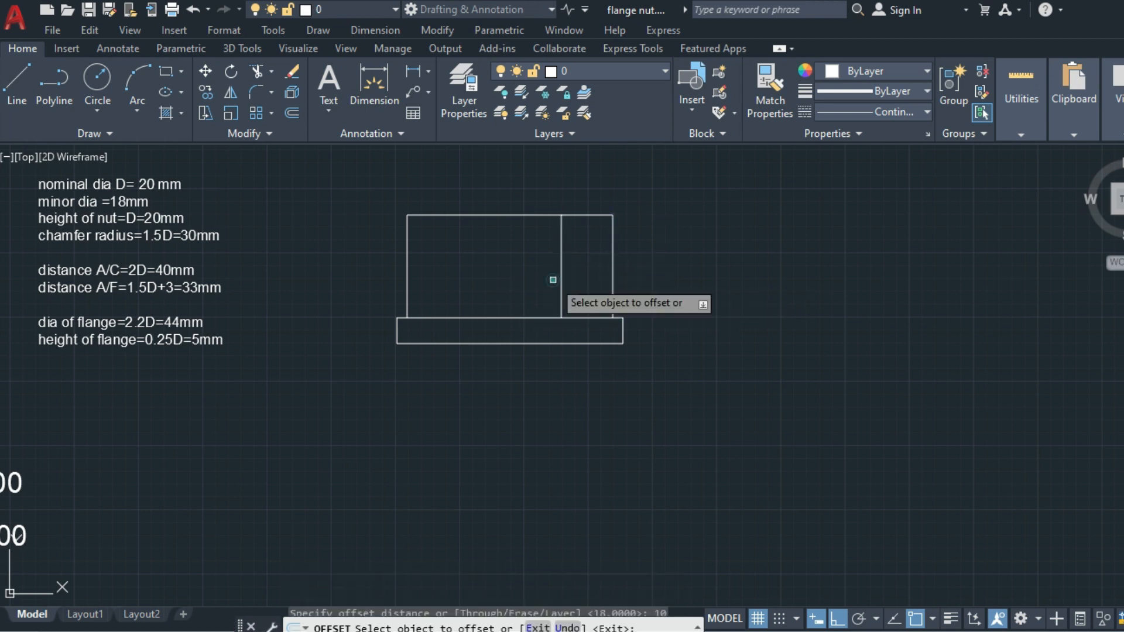
left_click(405, 268)
left_click(487, 276)
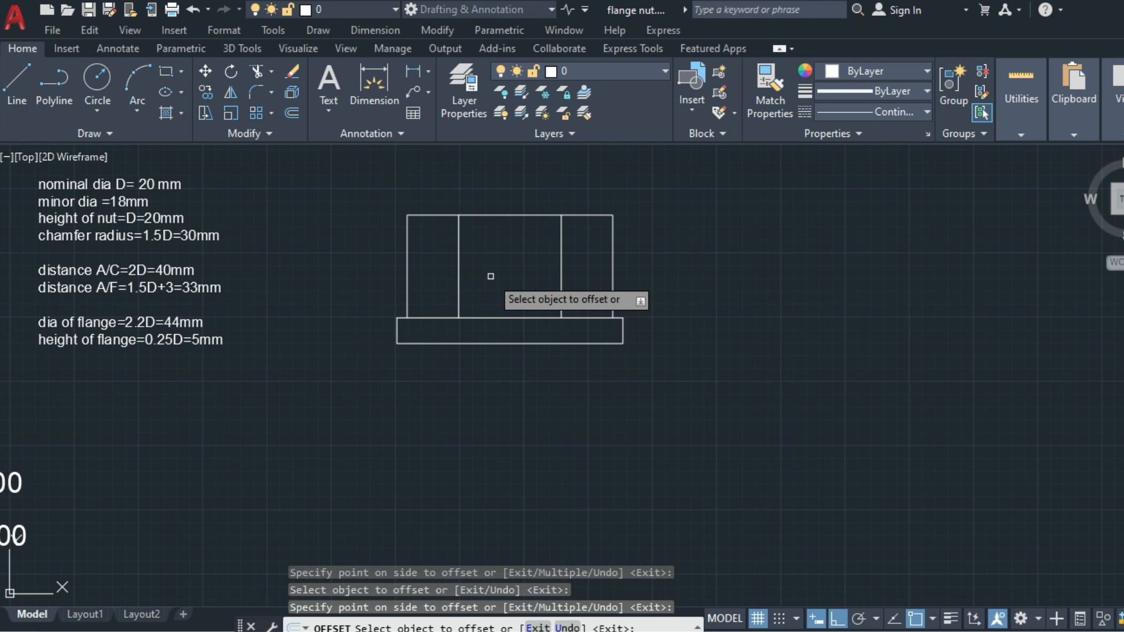
key("Return")
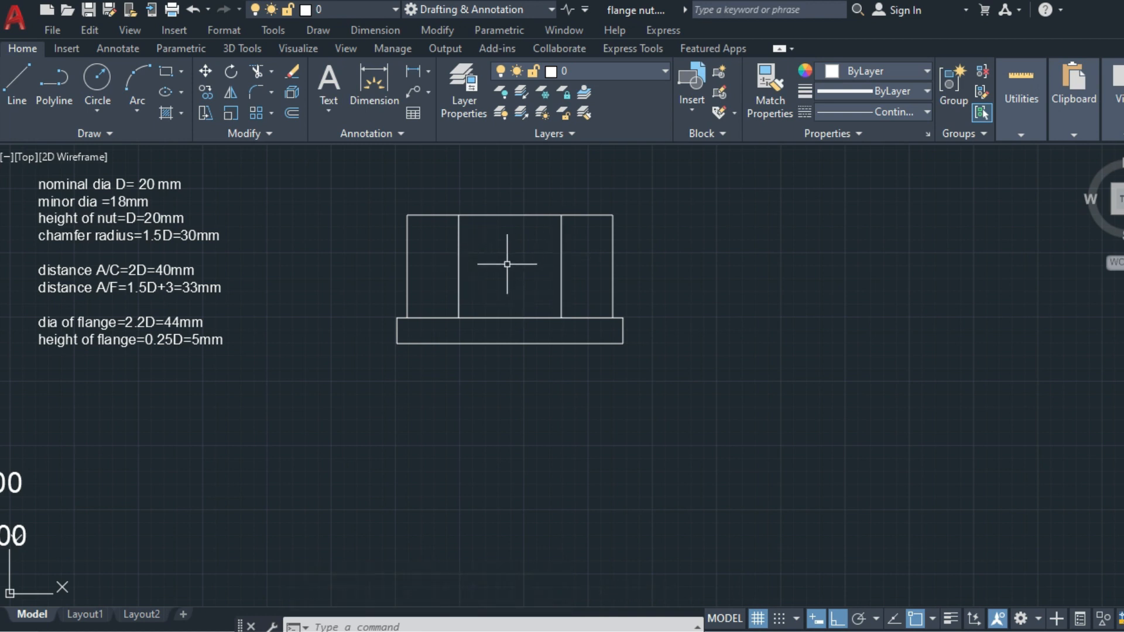
Add a centerline between the two inner vertical lines of the nut body.
type("l")
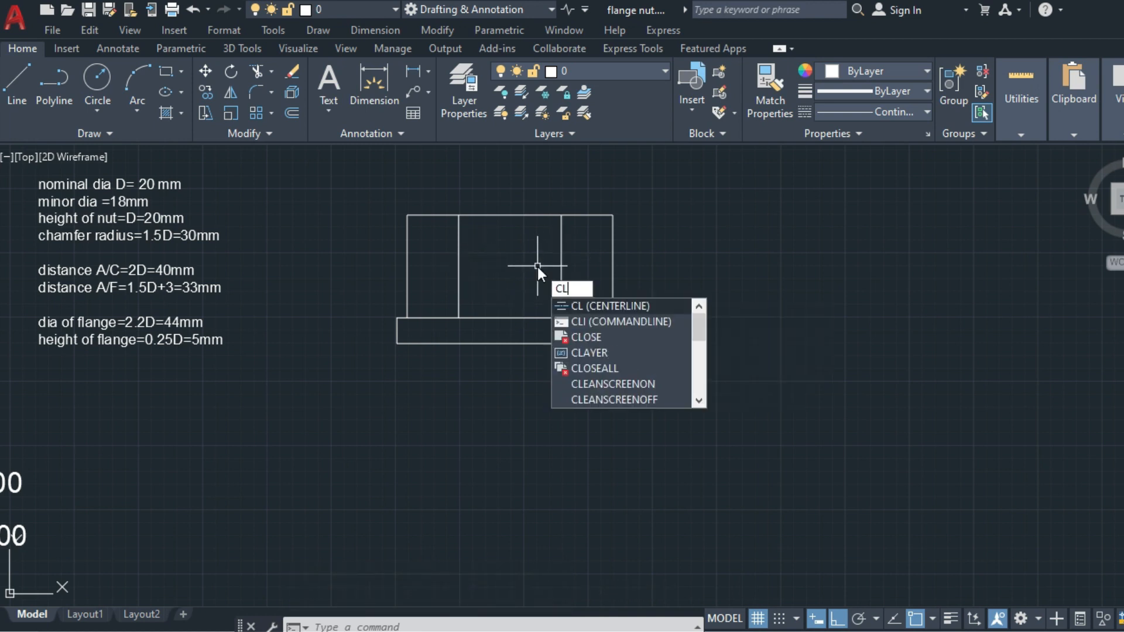
key("Return")
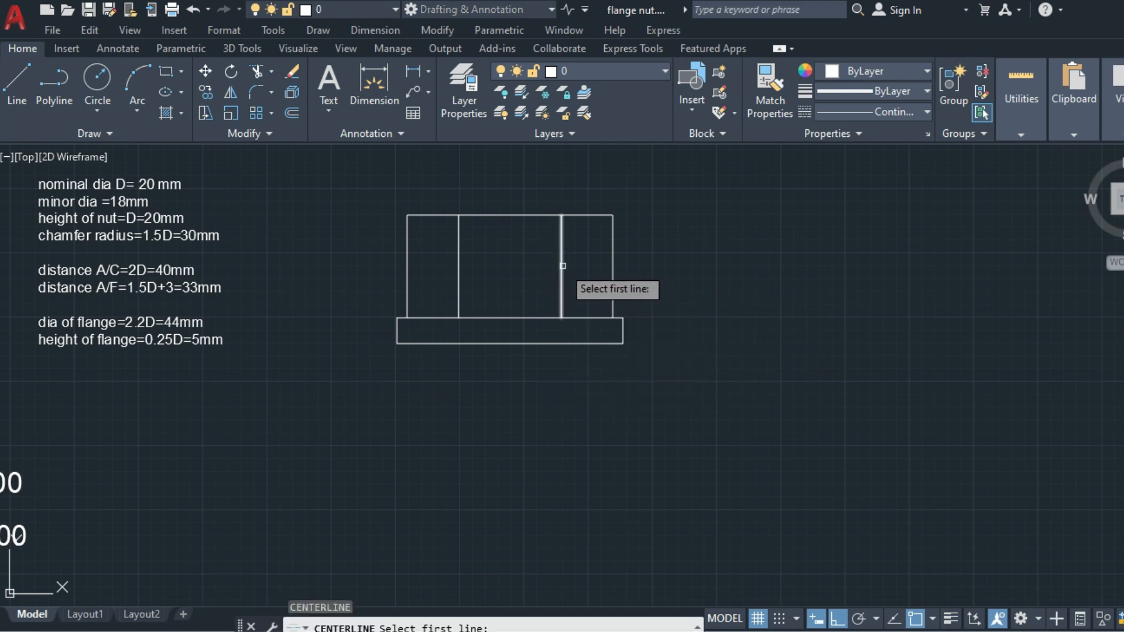
left_click(559, 267)
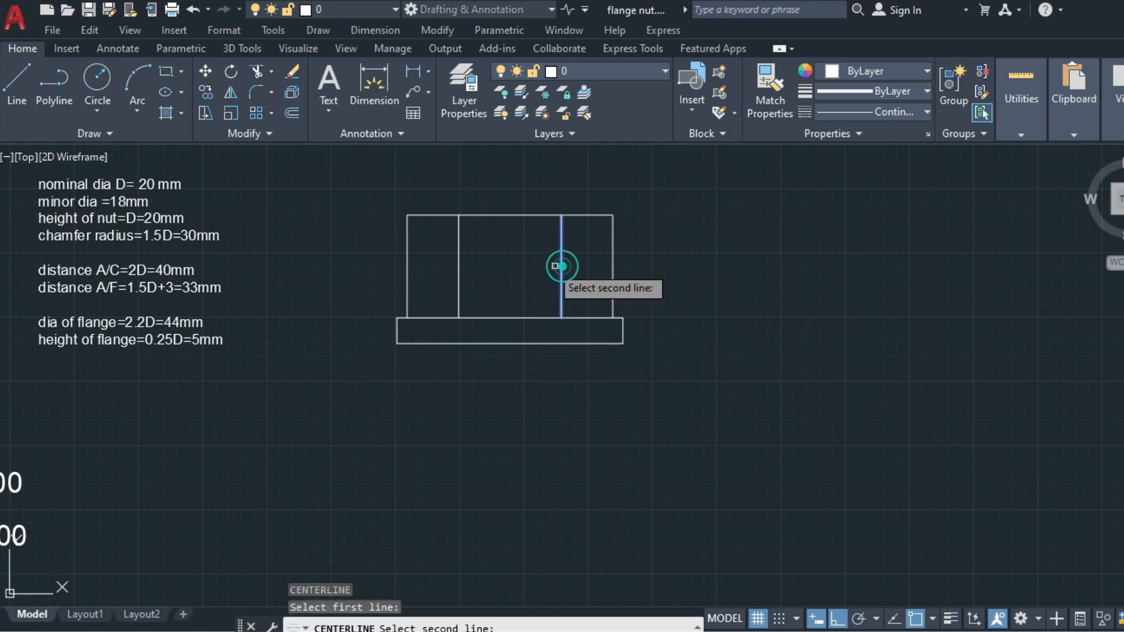
left_click(458, 259)
key("Return")
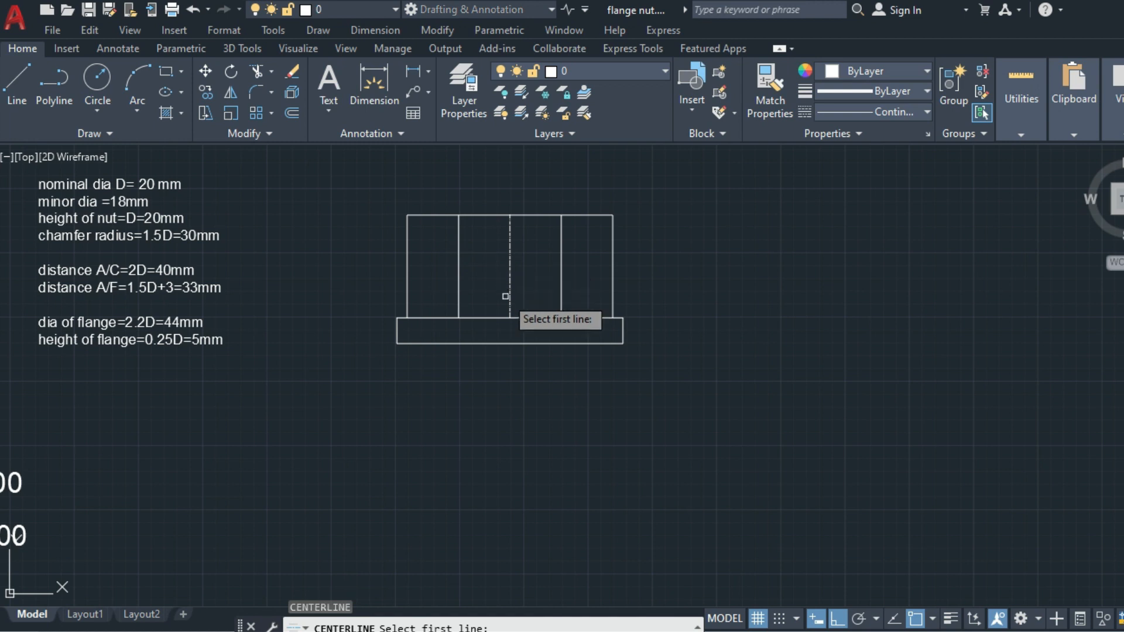
key("Escape")
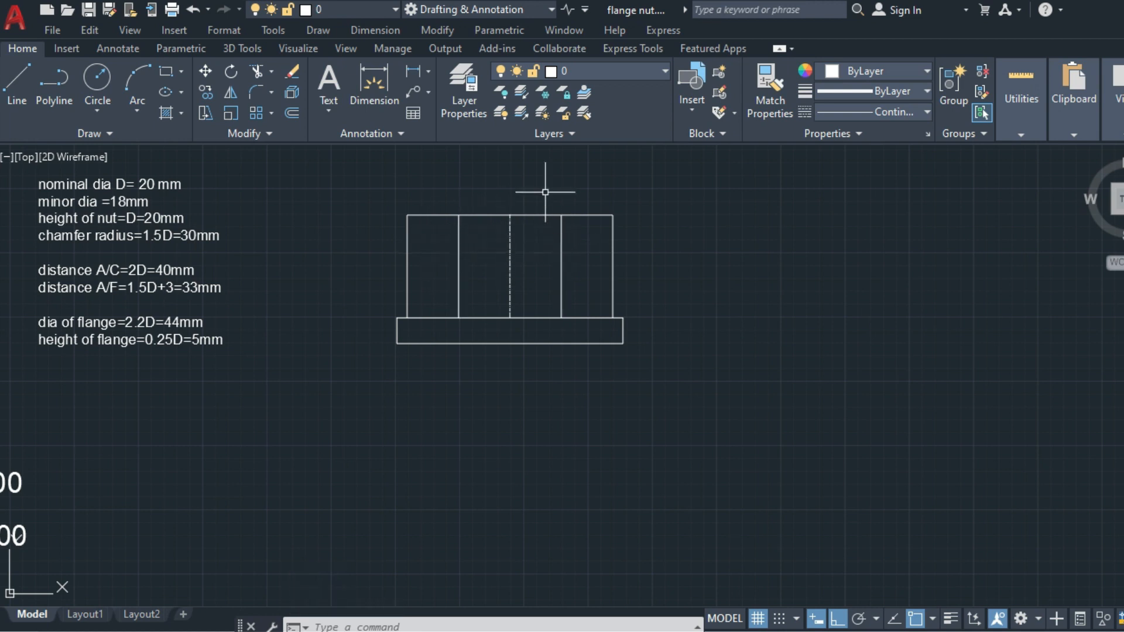
Draw a 30 mm line down from the middle of the nut's top edge, with a freehand horizontal line across its lower end.
type("l")
key("Return")
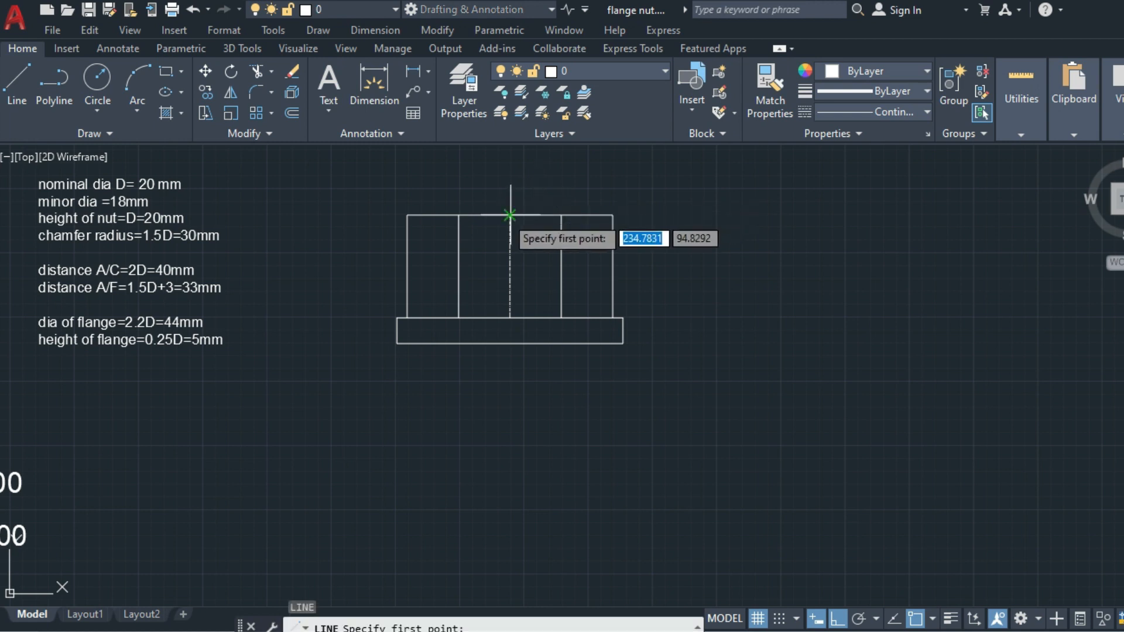
left_click(510, 216)
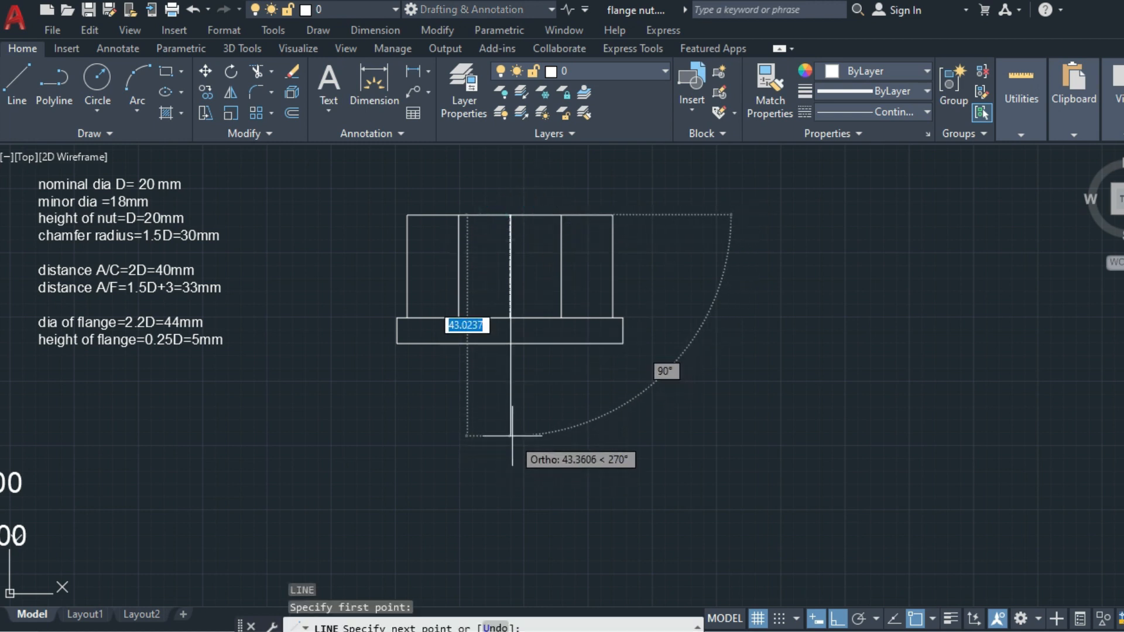
type("30")
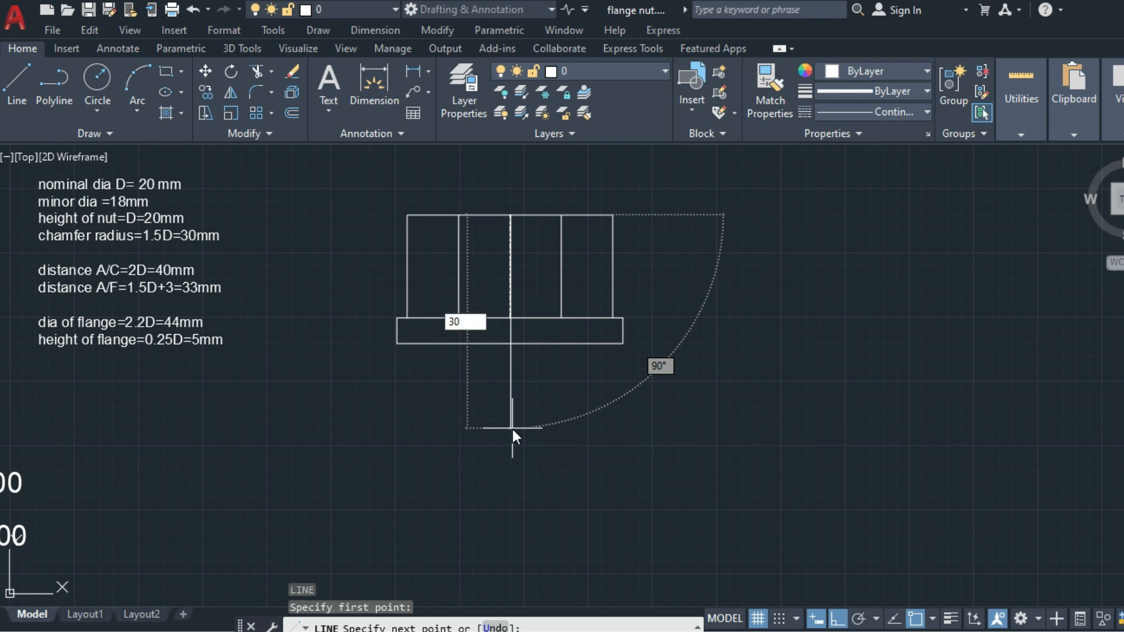
key("Return")
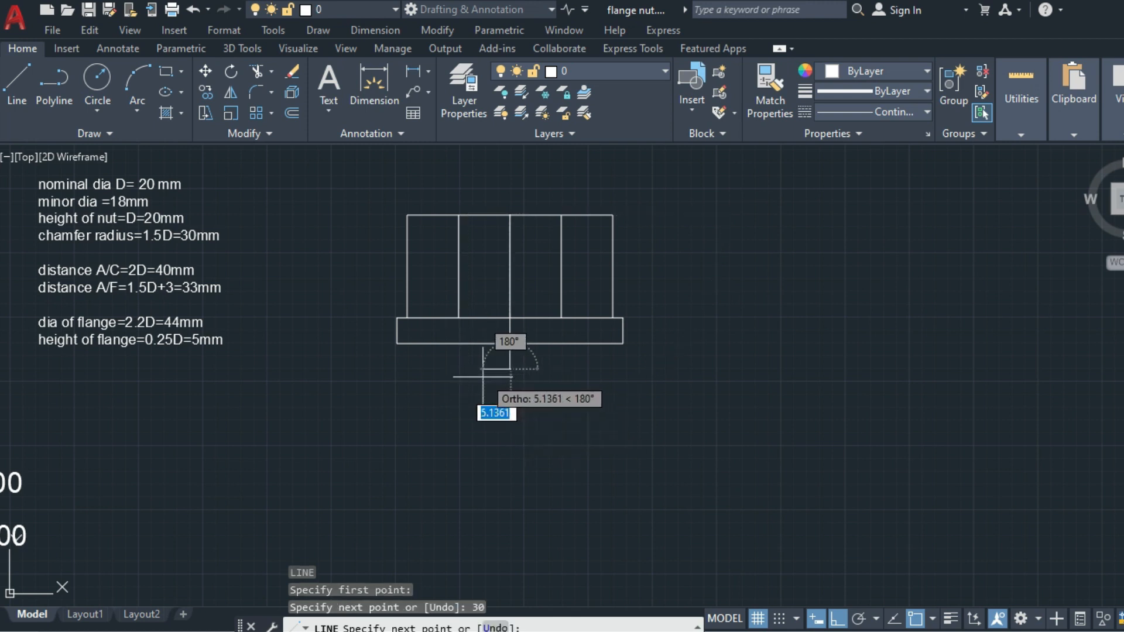
left_click(573, 377)
key("Return")
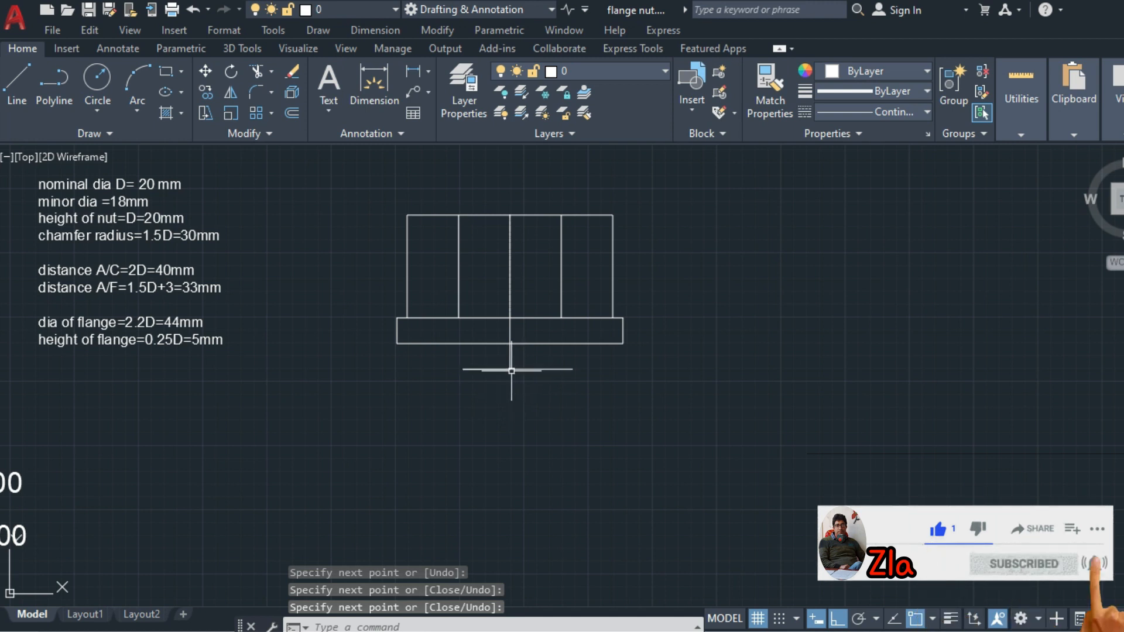
Draw a circle of radius 30 mm centred on the lower end of the 30 mm vertical line.
left_click(932, 618)
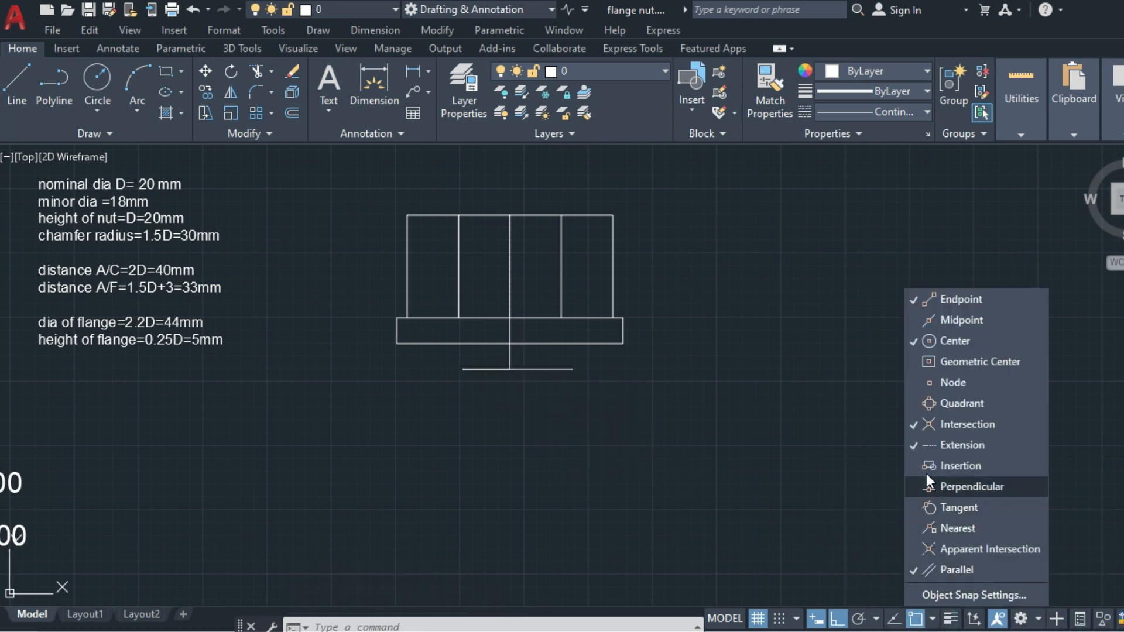
left_click(936, 430)
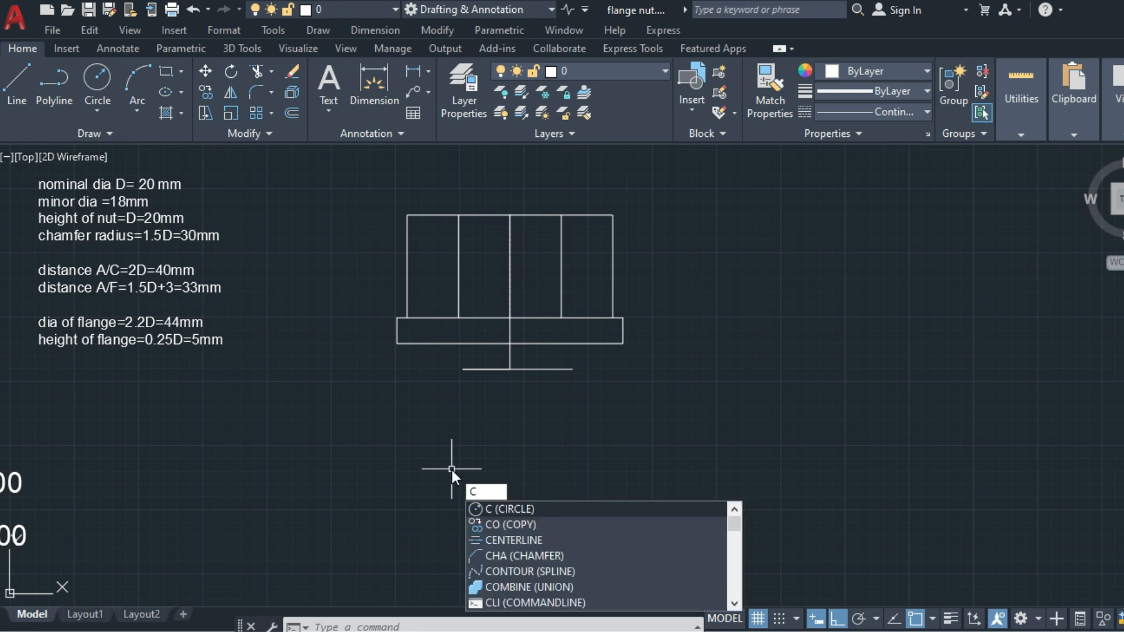
key("Return")
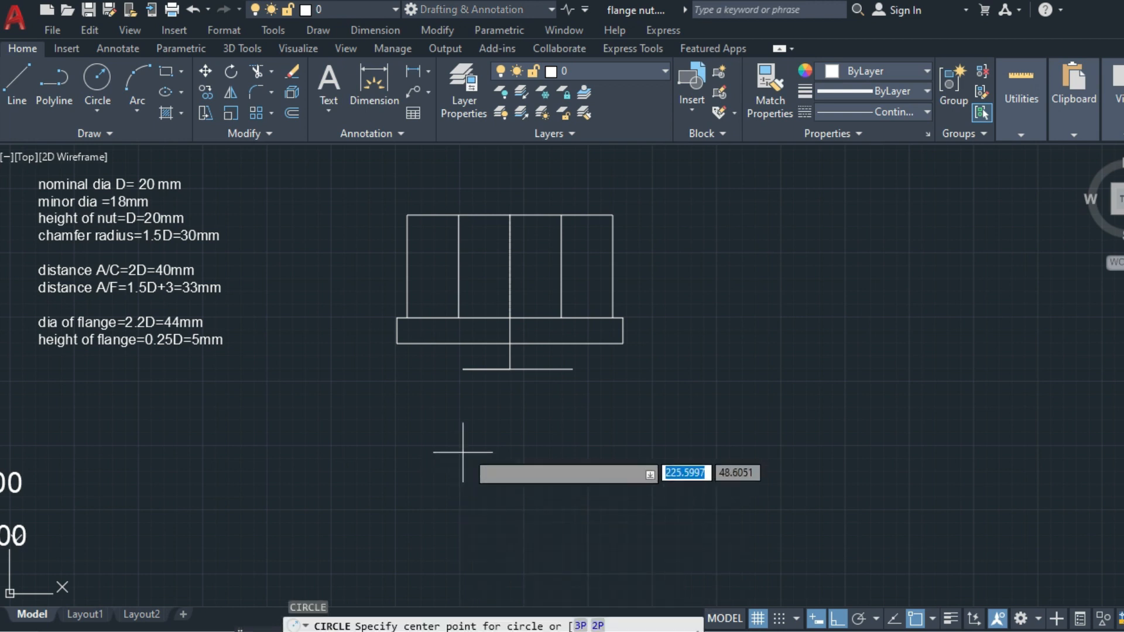
left_click(510, 369)
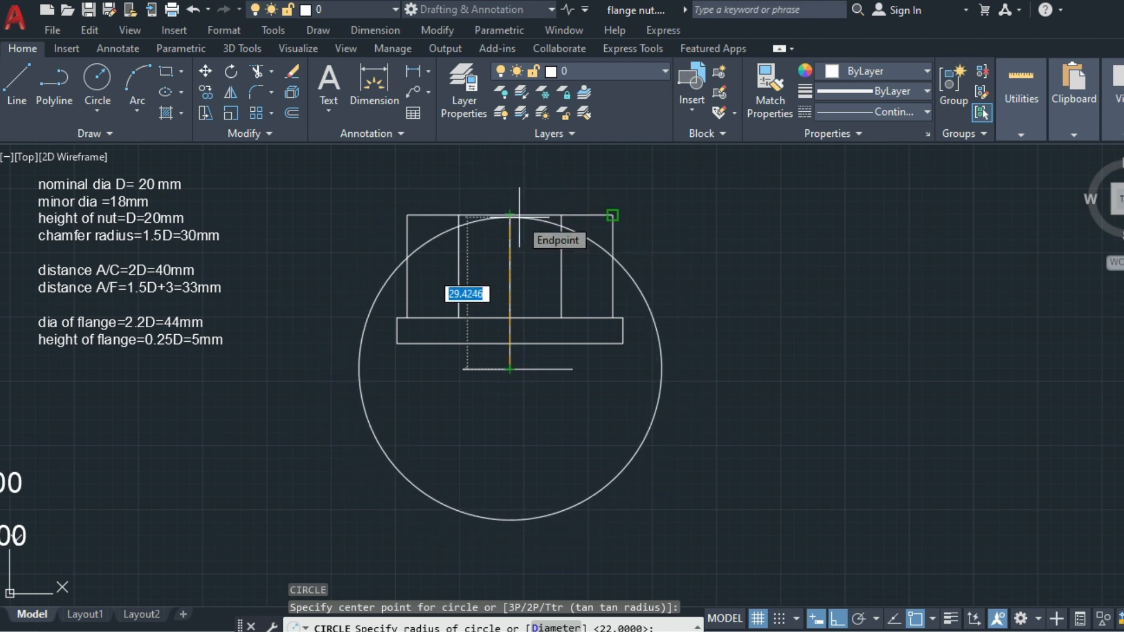
type("30")
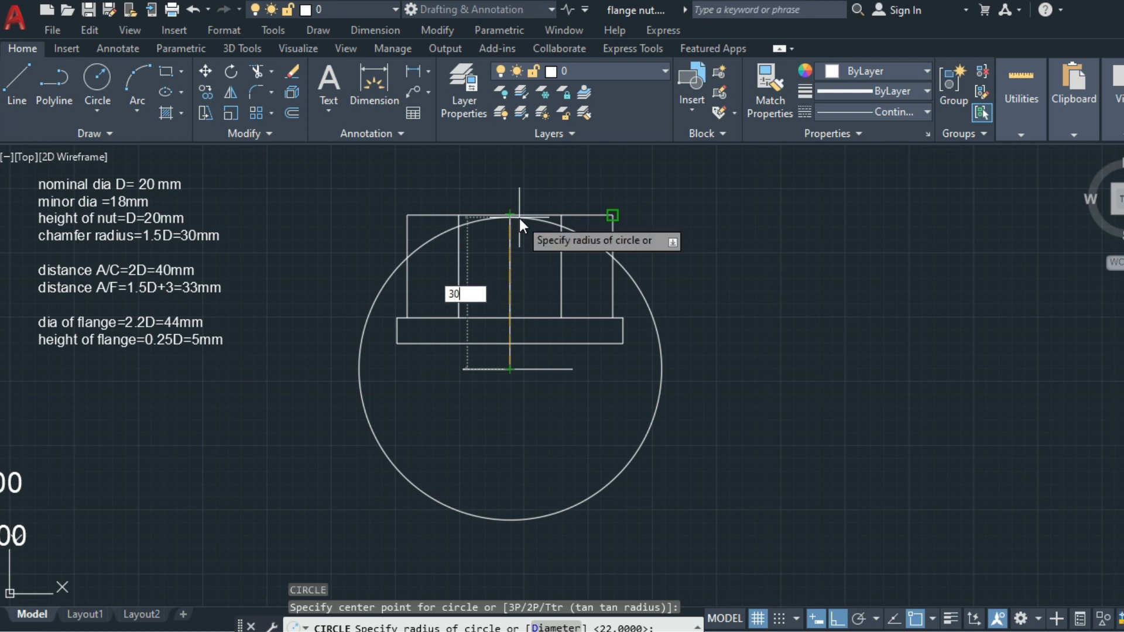
key("Return")
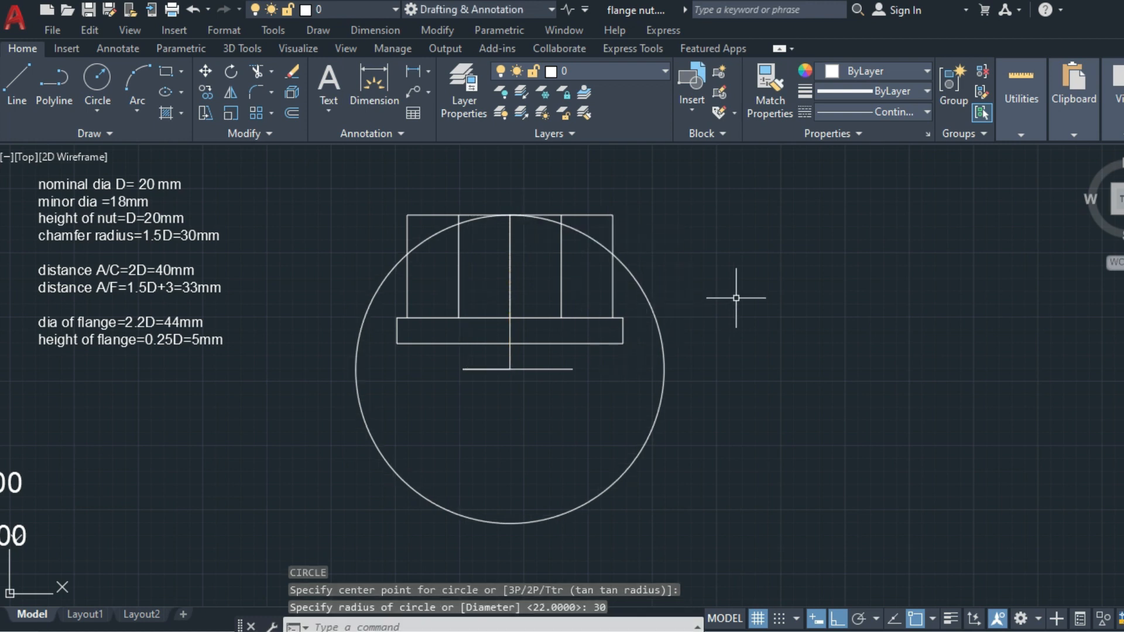
Trim the circle to leave only the chamfer arc between the two inner vertical lines.
type("tr")
key("Return")
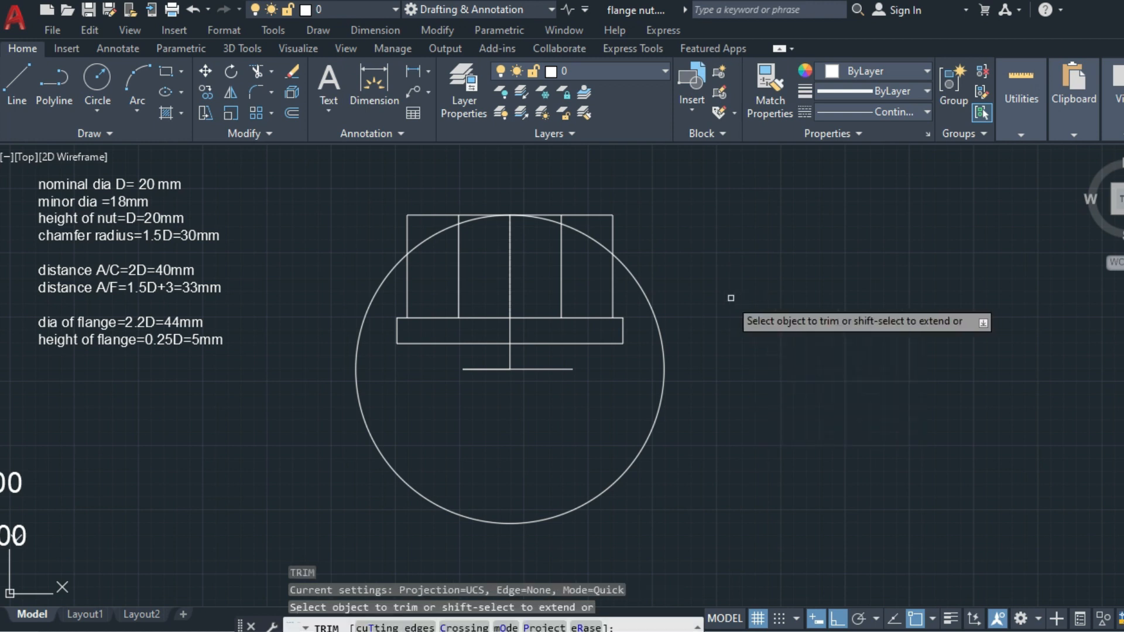
left_click(647, 298)
left_click(599, 243)
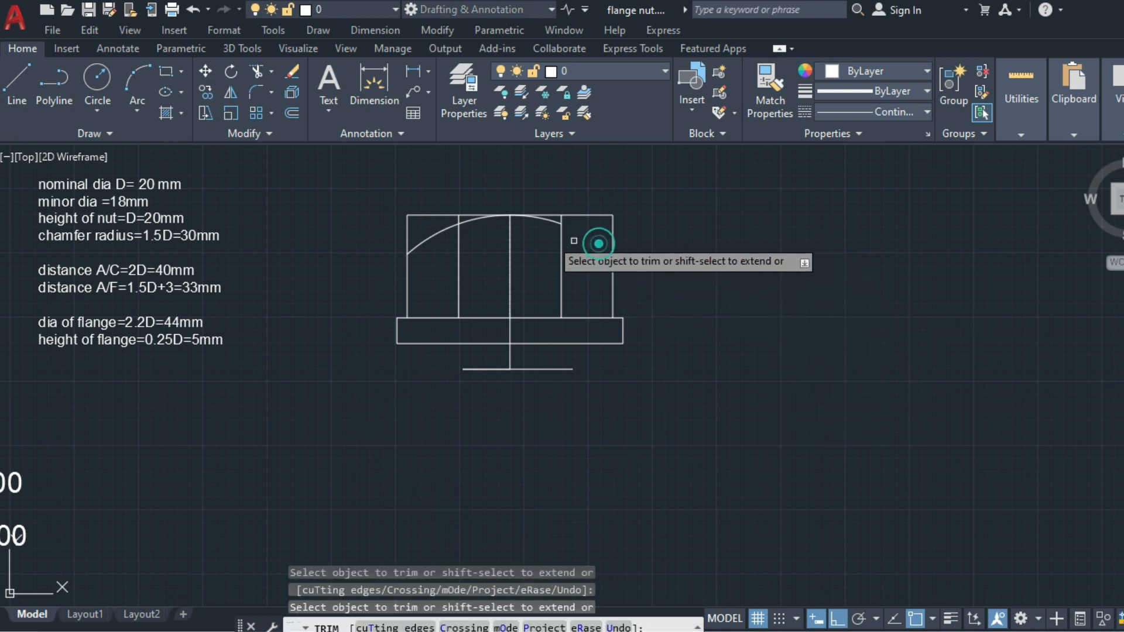
left_click(420, 242)
key("Return")
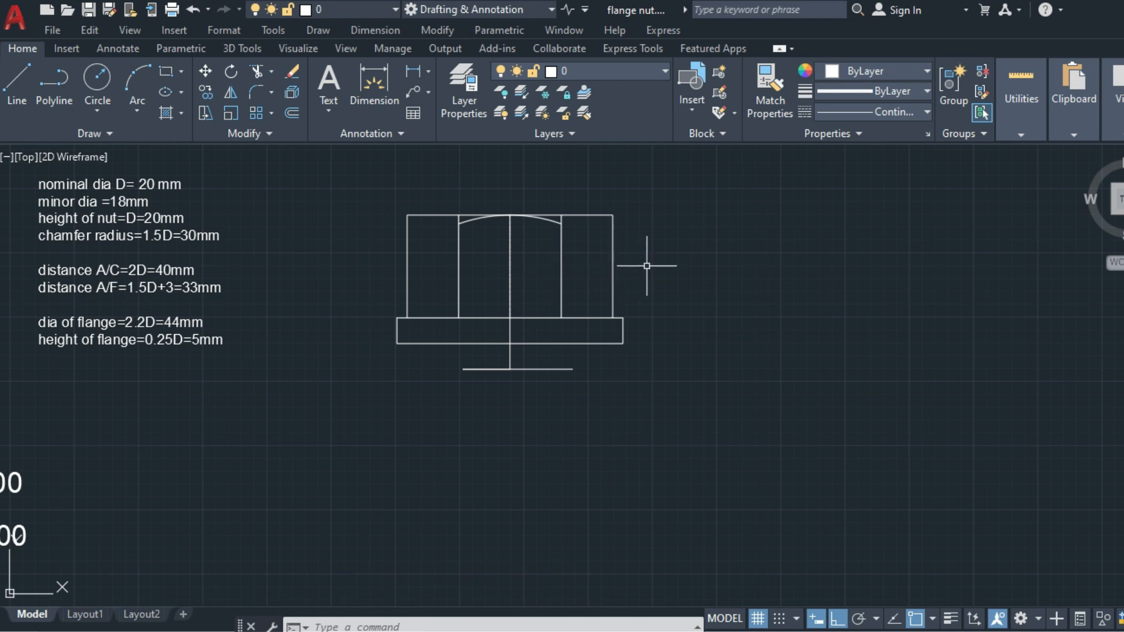
Add a centerline between the outer and inner vertical lines on each side of the nut body.
type("cl")
key("Return")
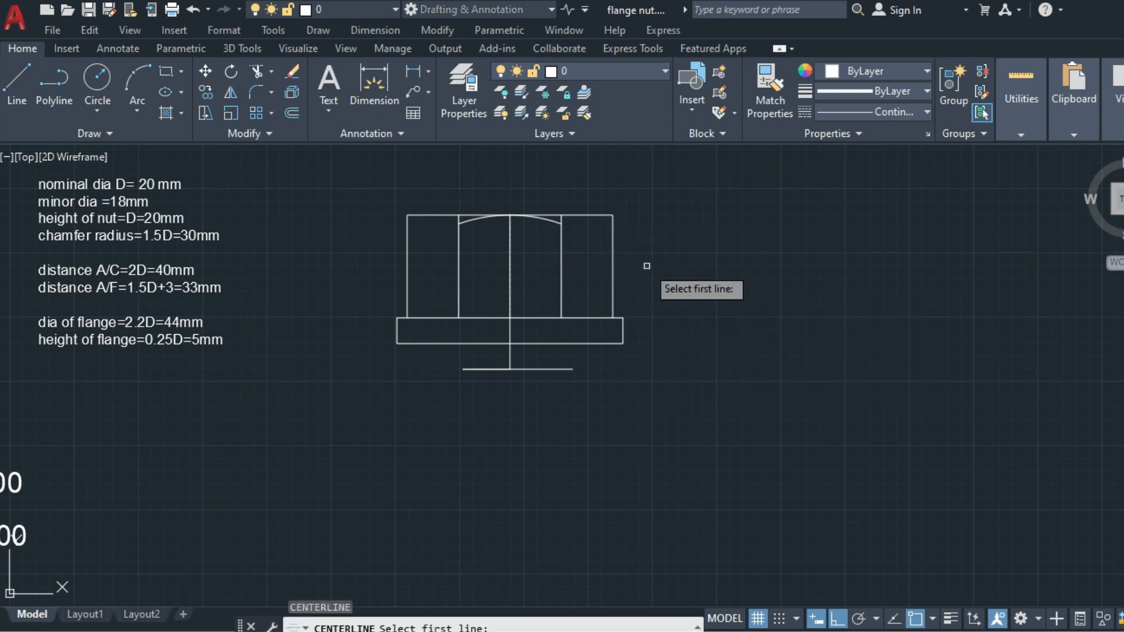
left_click(612, 258)
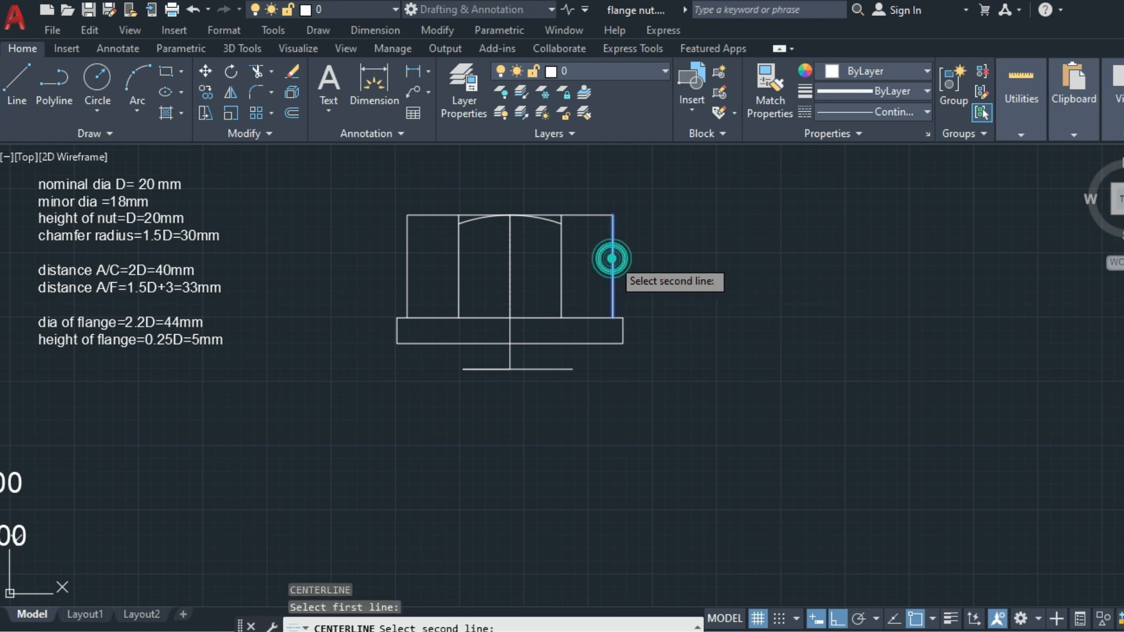
left_click(561, 258)
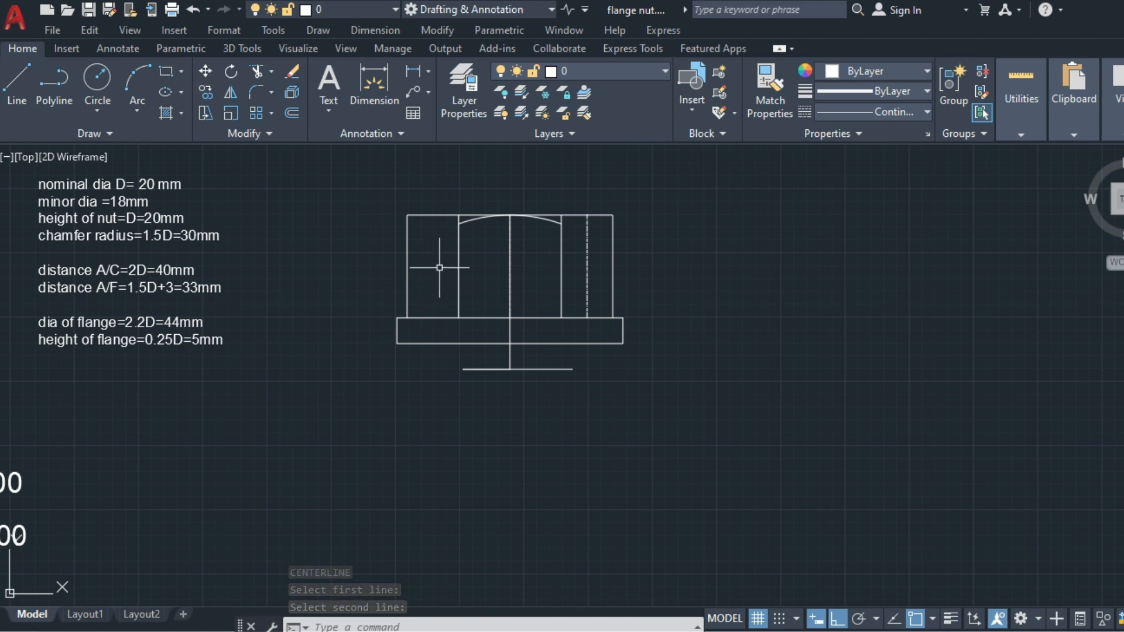
key("Return")
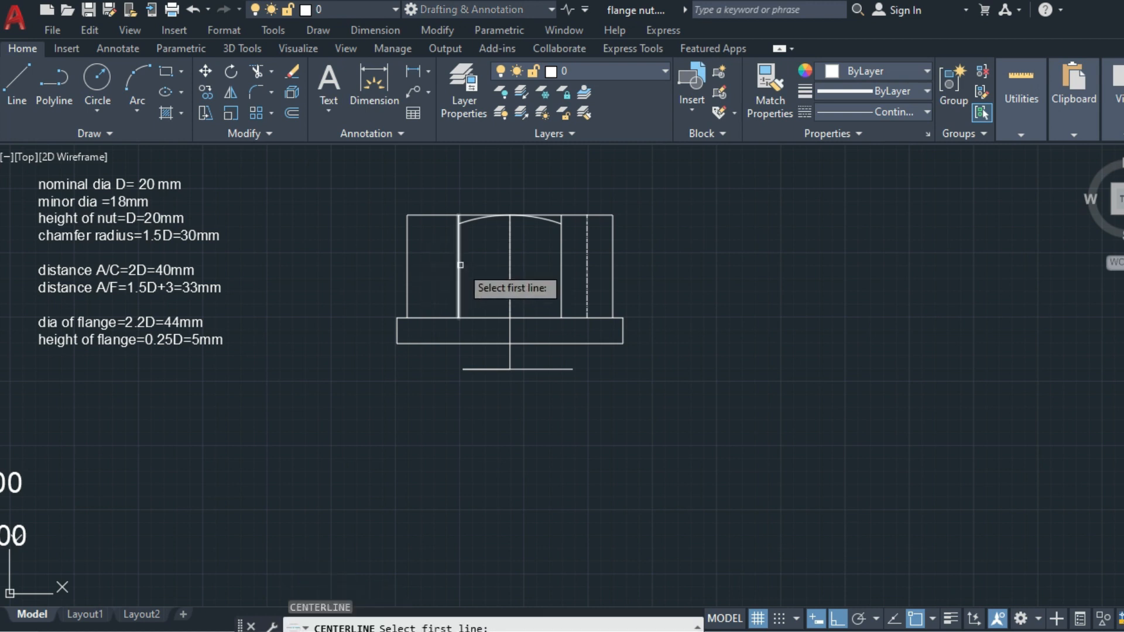
left_click(459, 264)
left_click(407, 267)
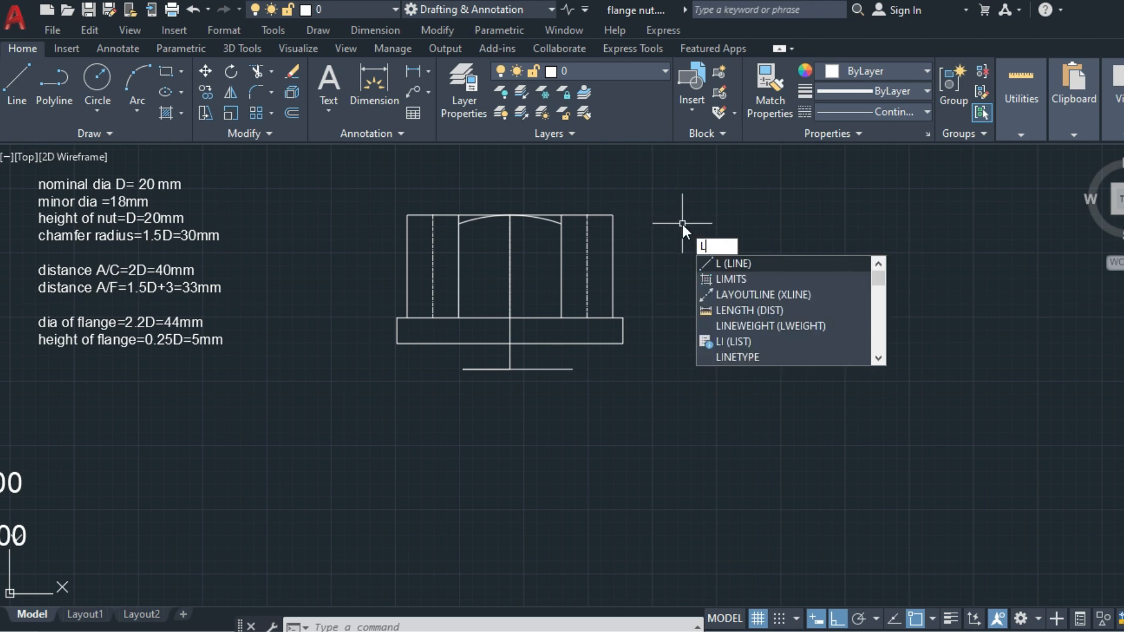
Draw a horizontal line outward from each end of the middle chamfer arc, extending past the nut's sides.
key("Return")
left_click(563, 224)
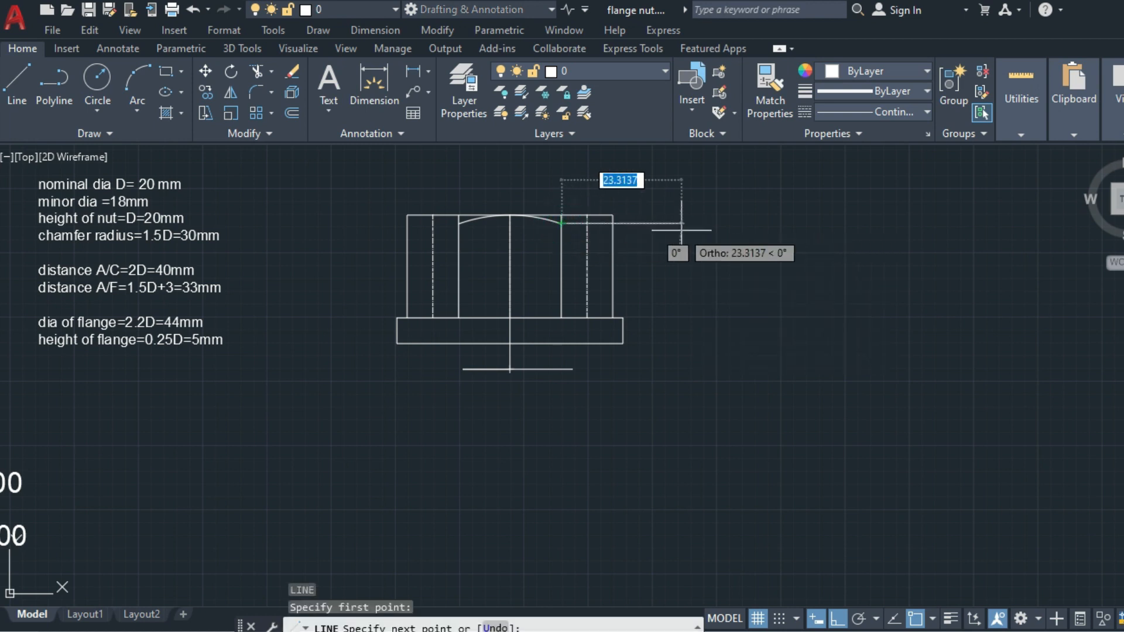
left_click(681, 224)
key("Return")
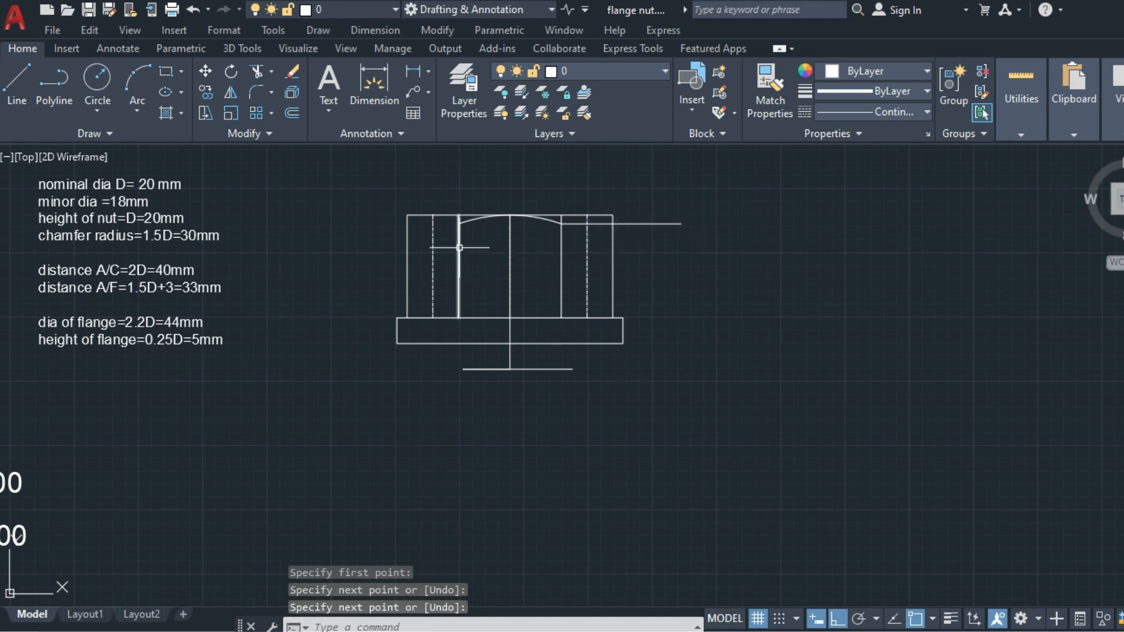
key("Return")
left_click(459, 223)
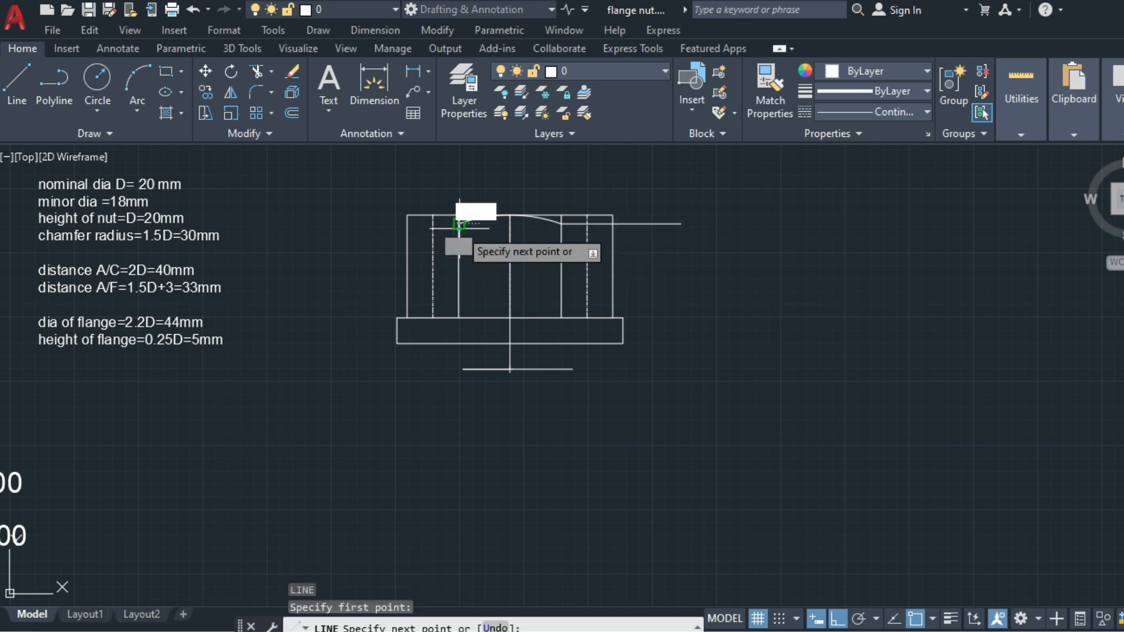
left_click(332, 223)
key("Return")
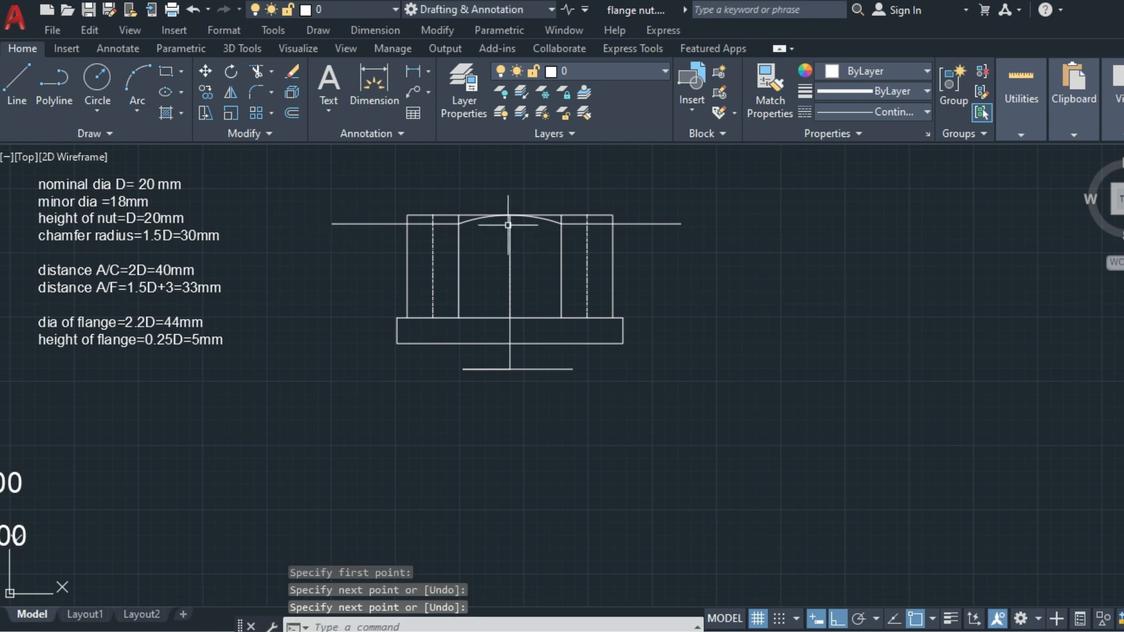
With Ortho off, draw the left face's three-point chamfer arc from the outer side through the centerline's top to the inner line.
type("a")
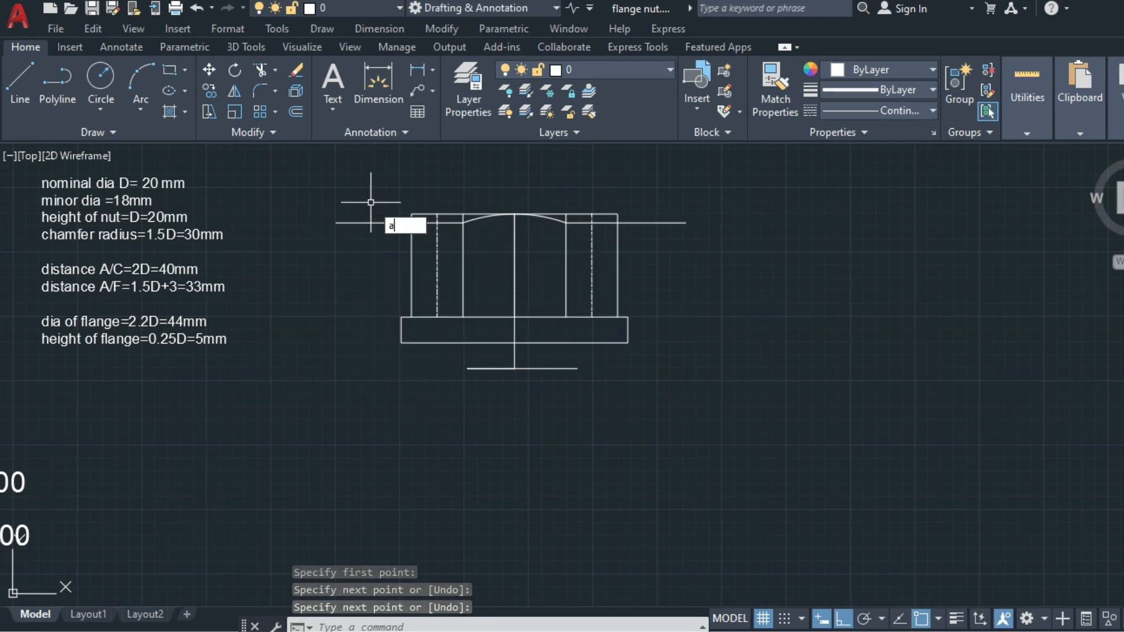
type("rc")
key("Return")
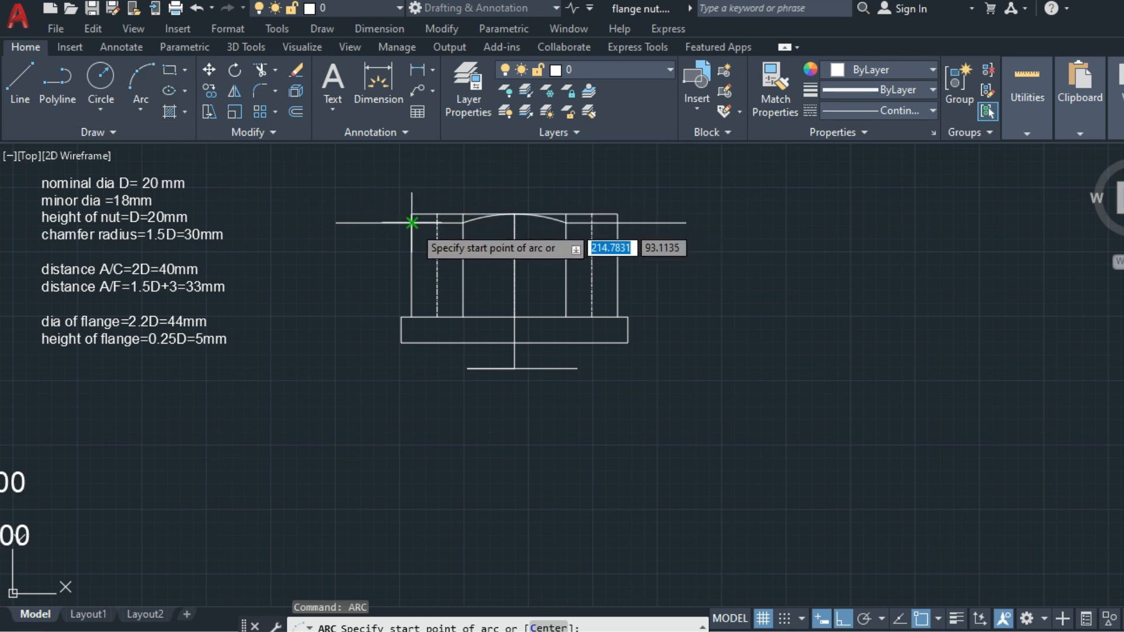
left_click(411, 222)
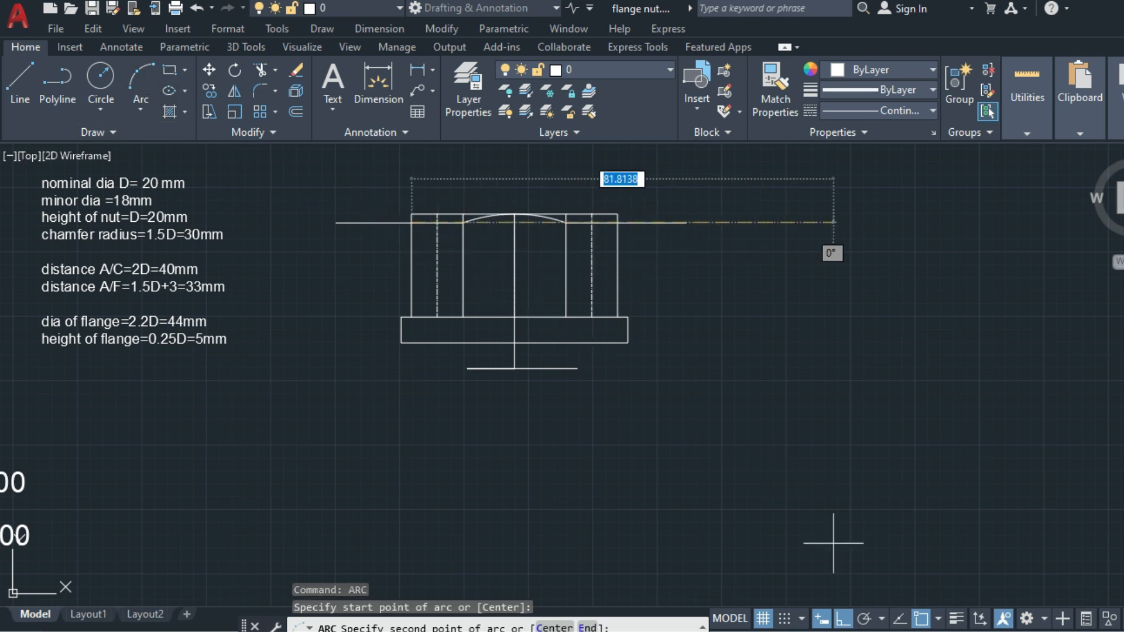
left_click(852, 623)
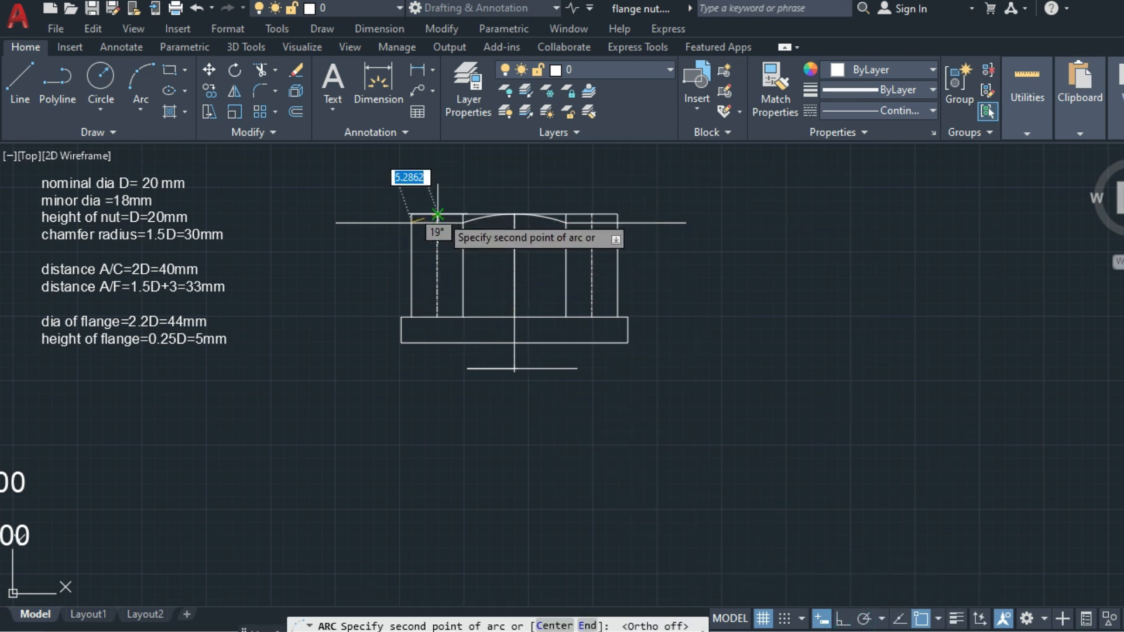
left_click(439, 217)
left_click(466, 222)
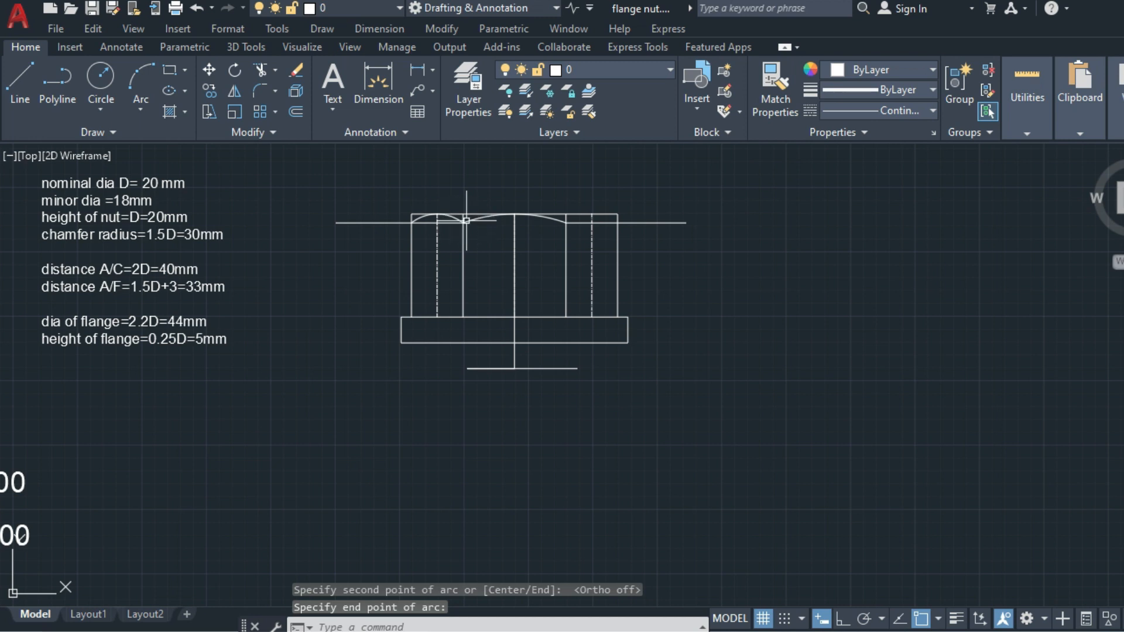
key("Return")
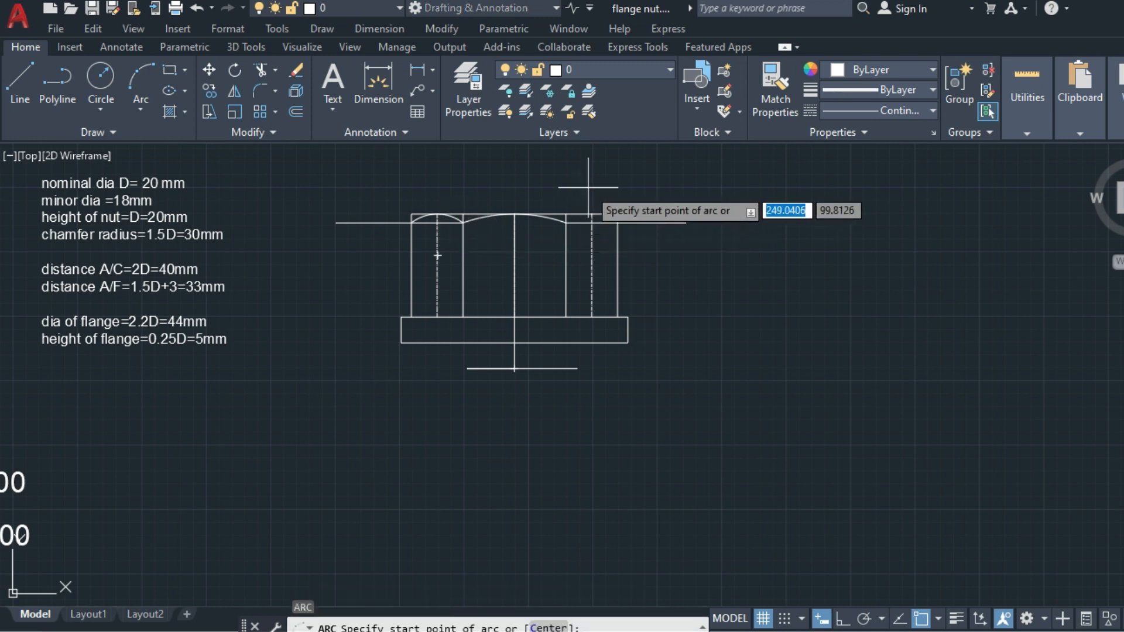
key("Return")
key("Escape")
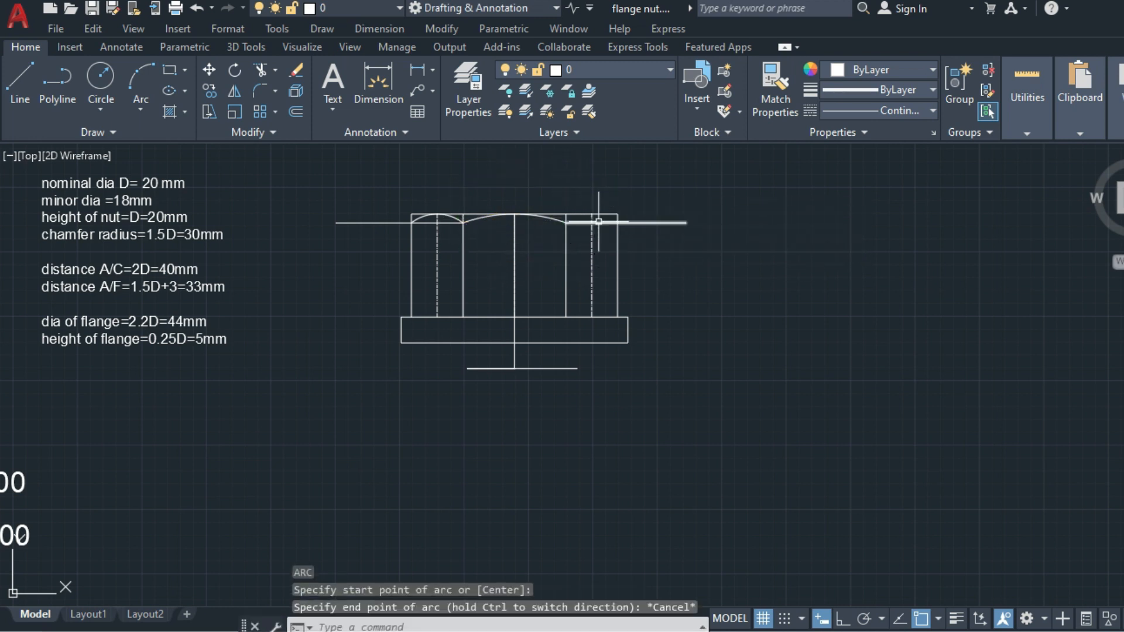
Draw the right face's three-point chamfer arc from the middle arc's end through the centerline's top to the nut's outer side.
key("Return")
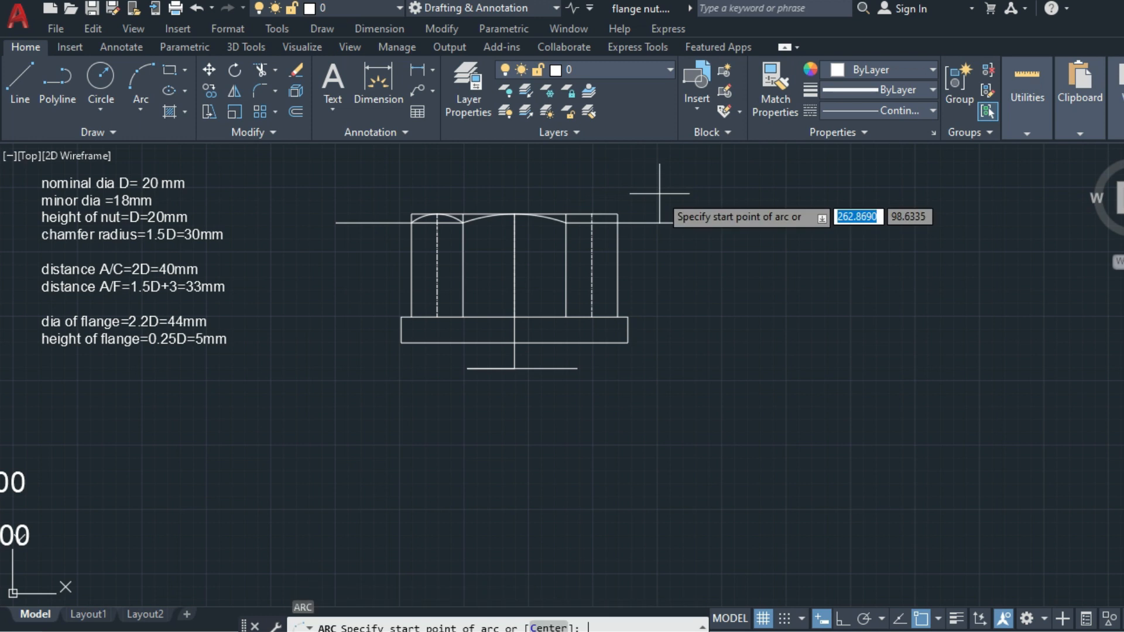
left_click(567, 223)
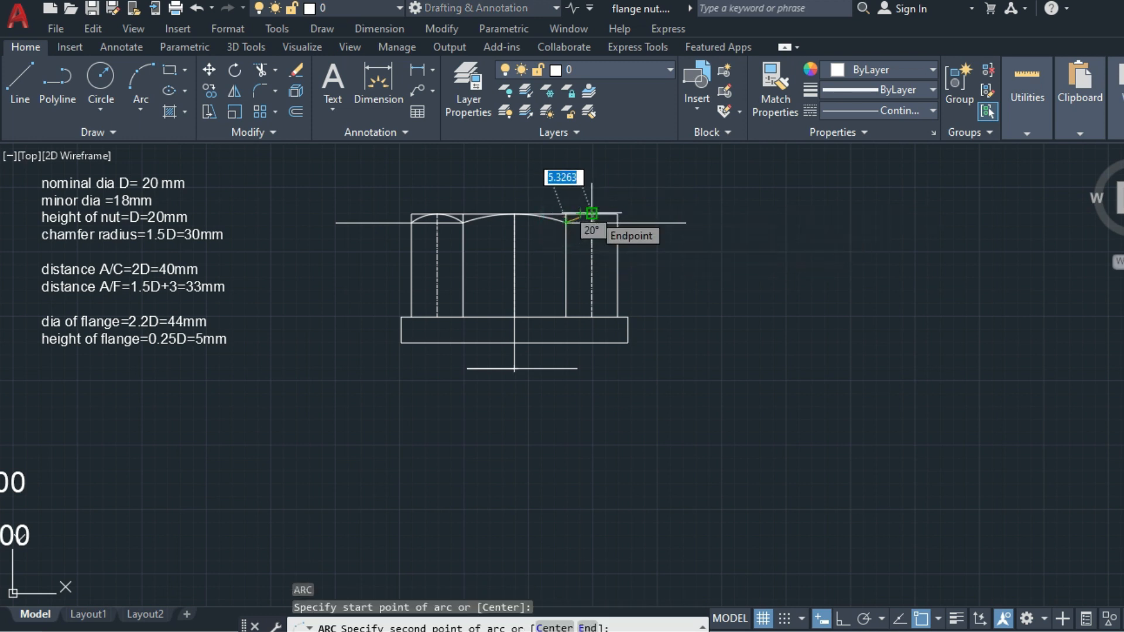
left_click(592, 215)
left_click(618, 223)
key("Return")
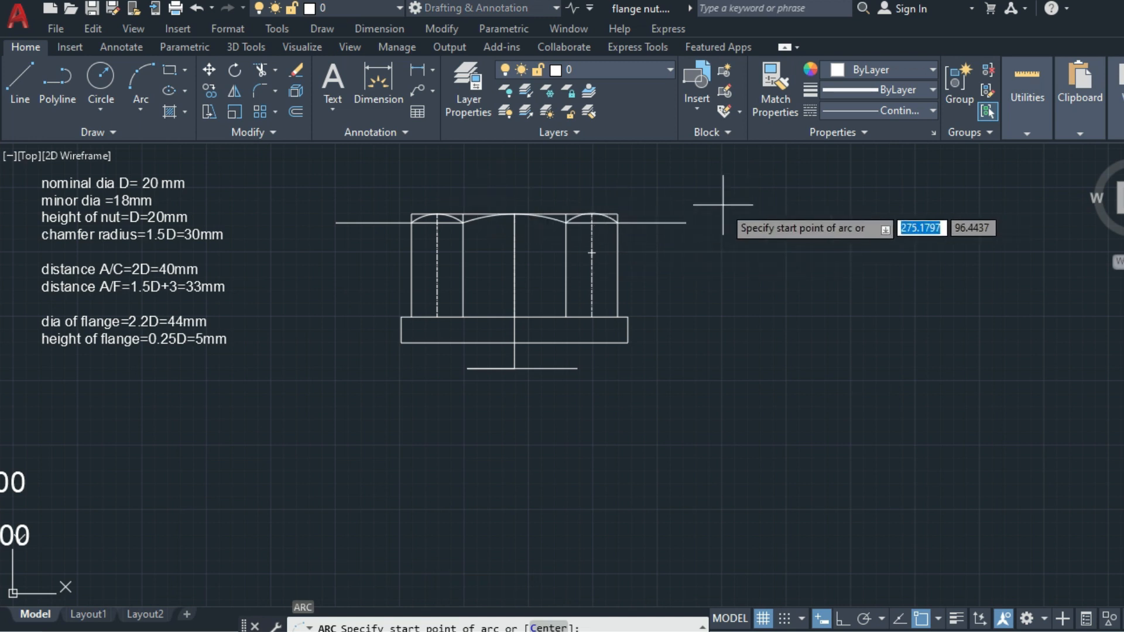
type("tr")
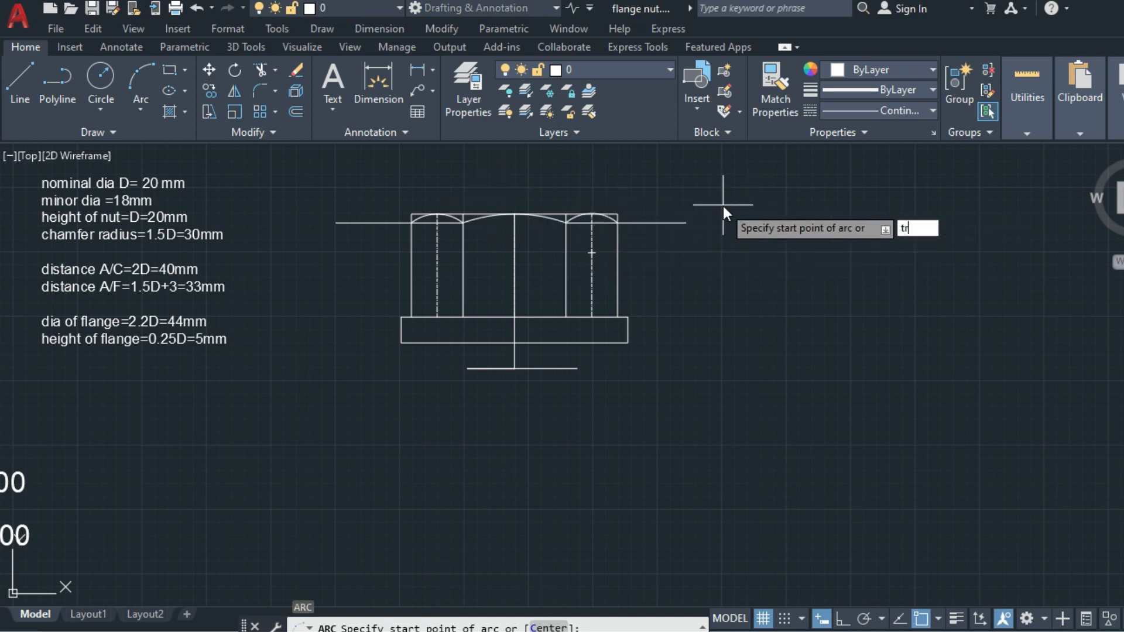
key("Return")
key("Escape")
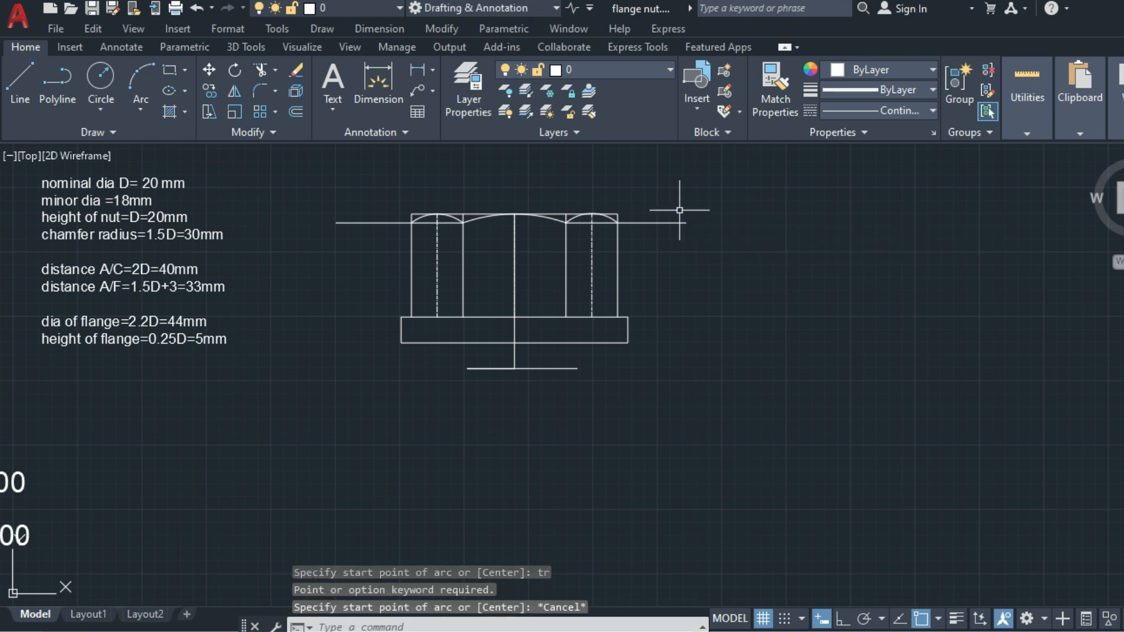
Trim away the horizontal construction lines through the chamfer arc ends on both sides of the nut.
key("Return")
left_click(657, 222)
left_click(611, 223)
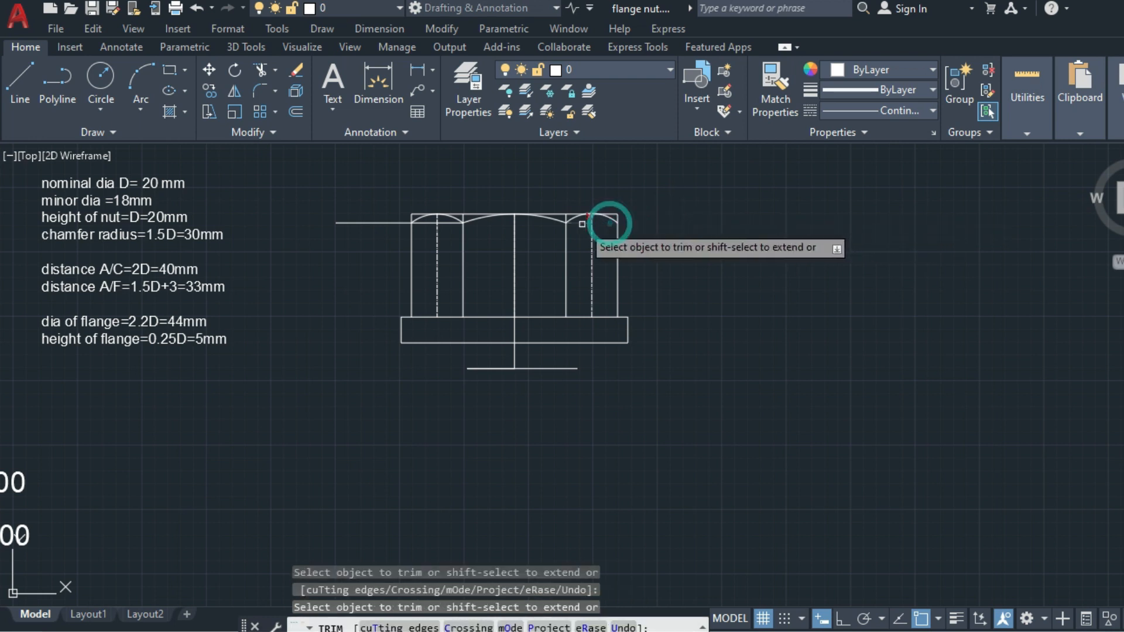
left_click(454, 223)
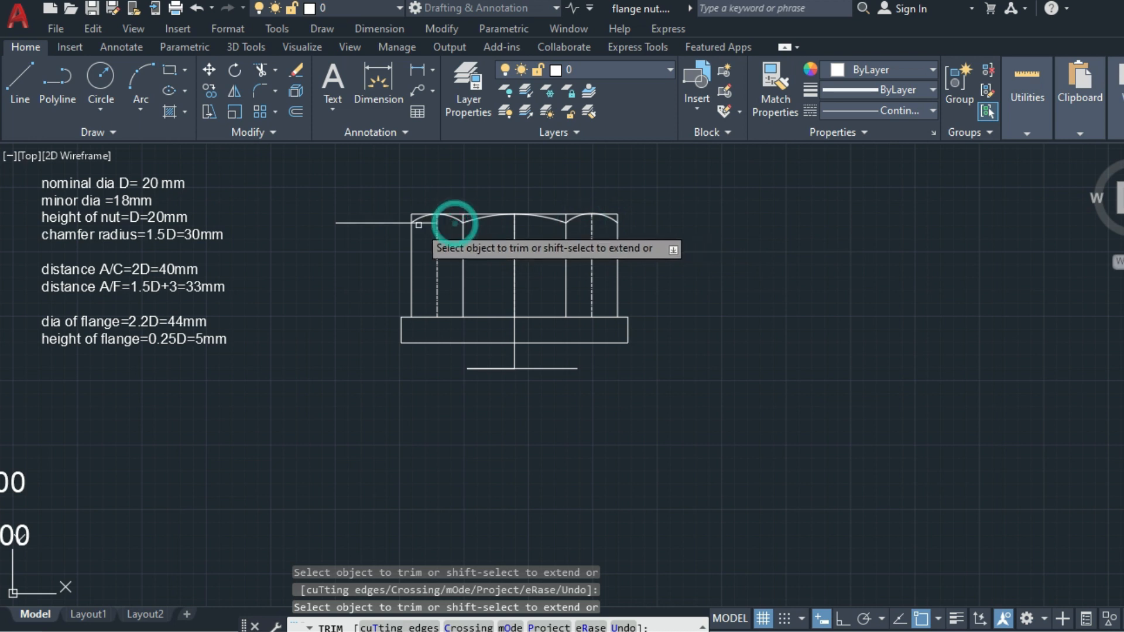
left_click(422, 223)
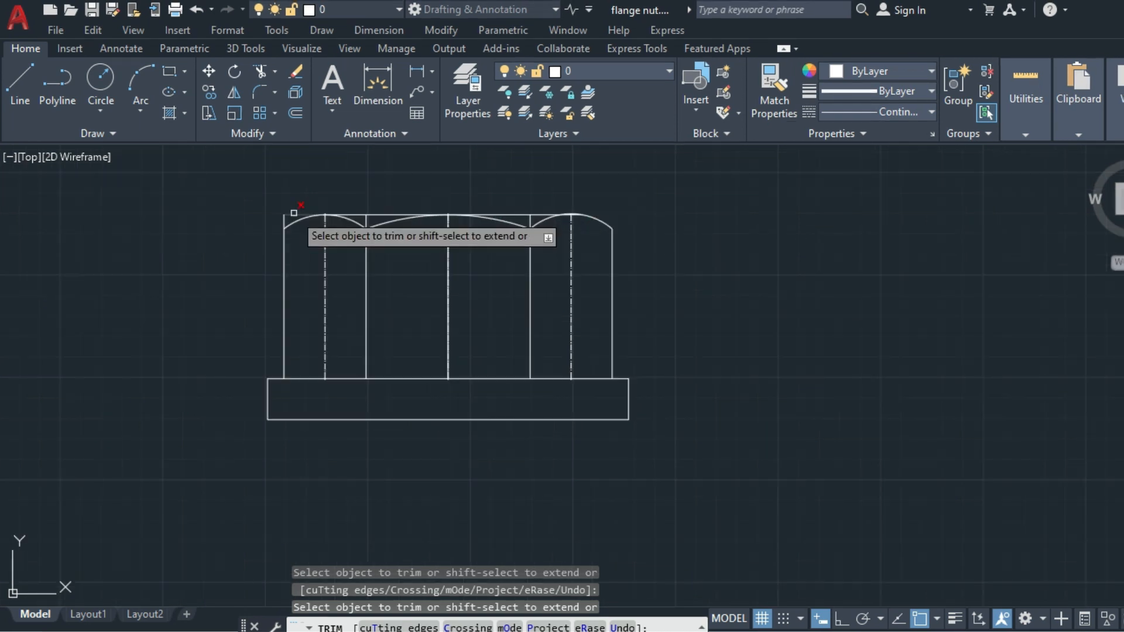
Trim off the nut body's square top corners outside the side chamfer arcs.
left_click(293, 216)
left_click(284, 217)
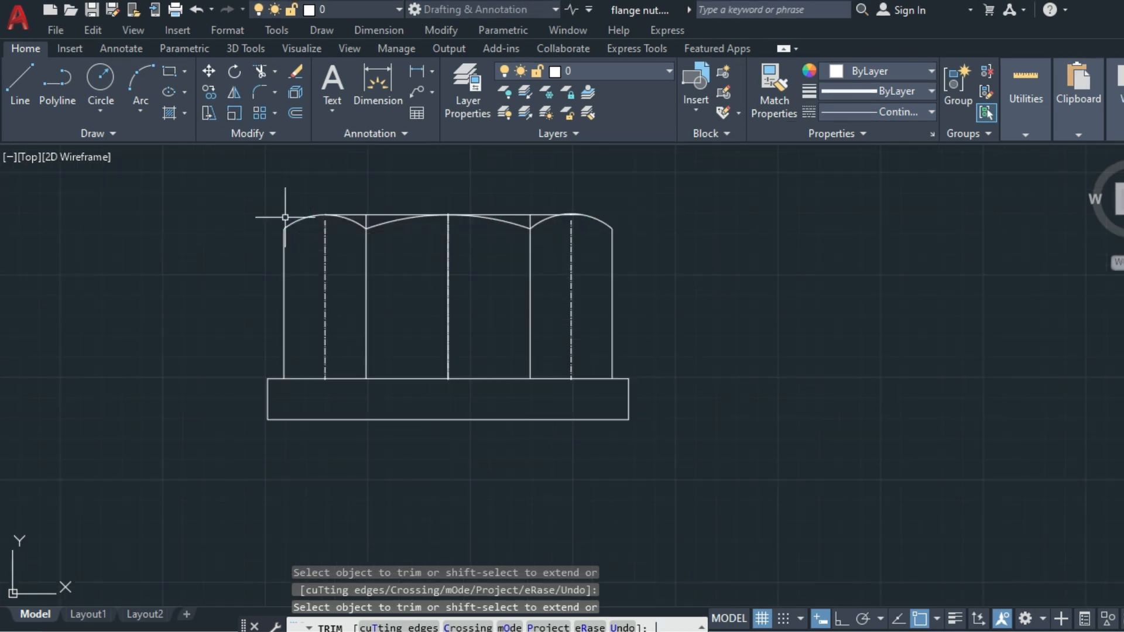
key("Return")
Examine the finished flanged nut reference drawing, including its half section with threads, and return to the new view's flange.
scroll(683, 230, "down", 2)
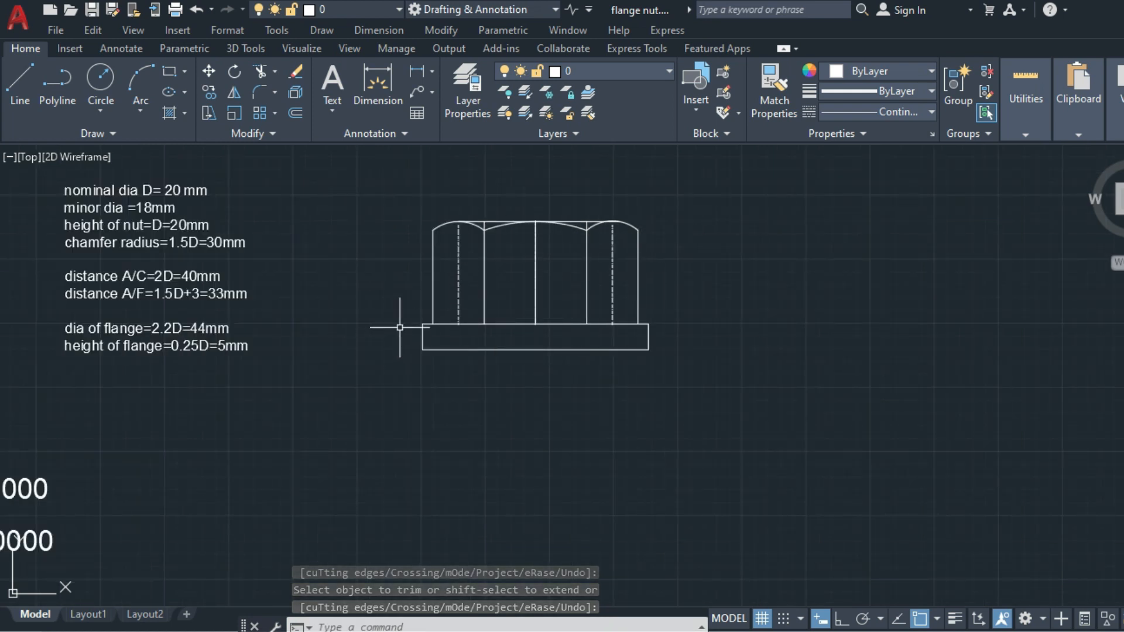
type("p")
key("Return")
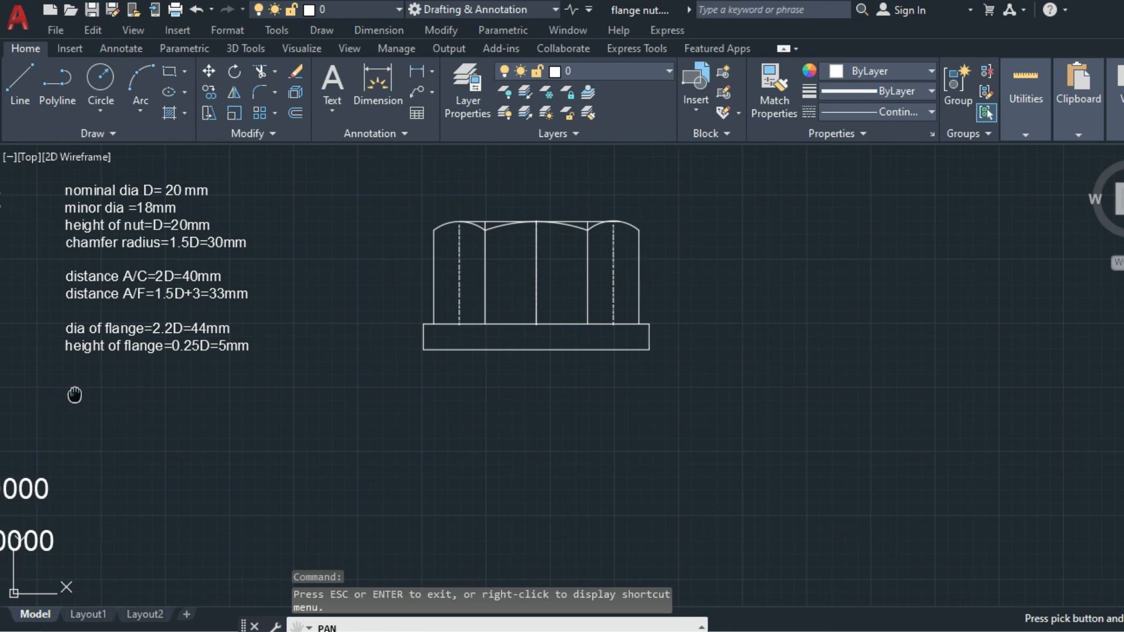
left_click_drag(75, 394, 550, 390)
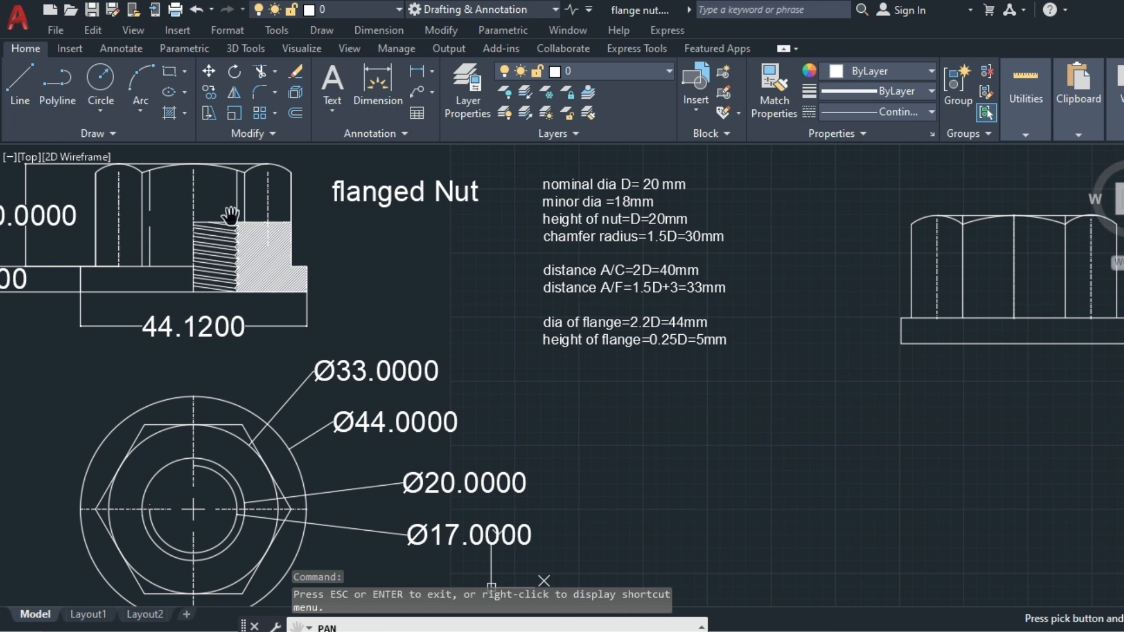
left_click_drag(888, 282, 479, 273)
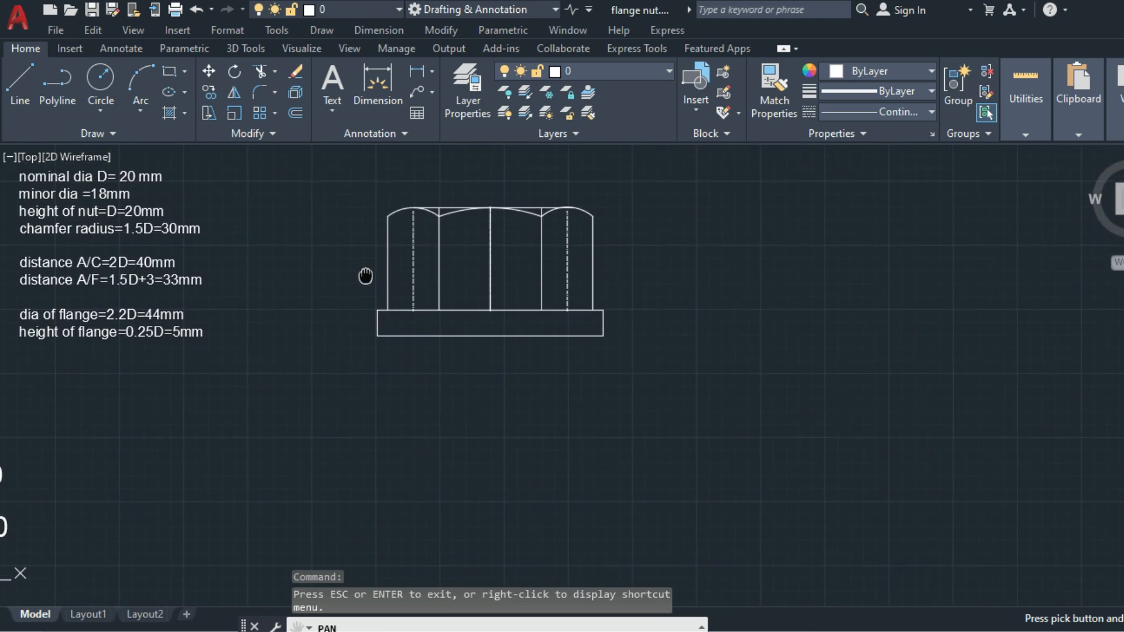
scroll(586, 309, "up", 2)
scroll(586, 309, "up", 1)
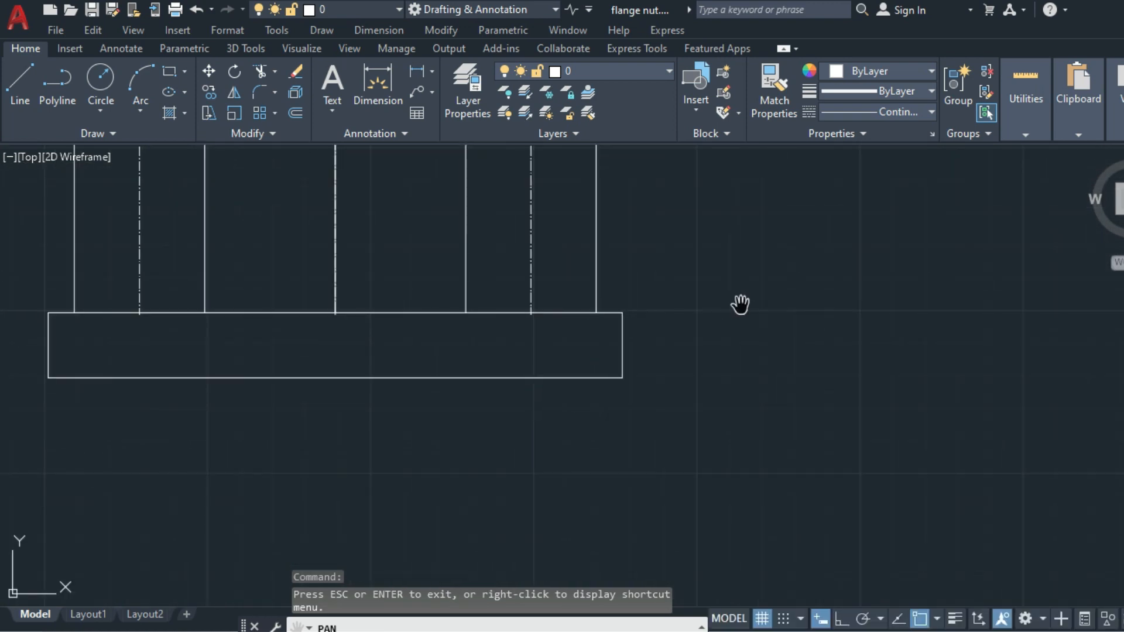
right_click(741, 304)
left_click(779, 318)
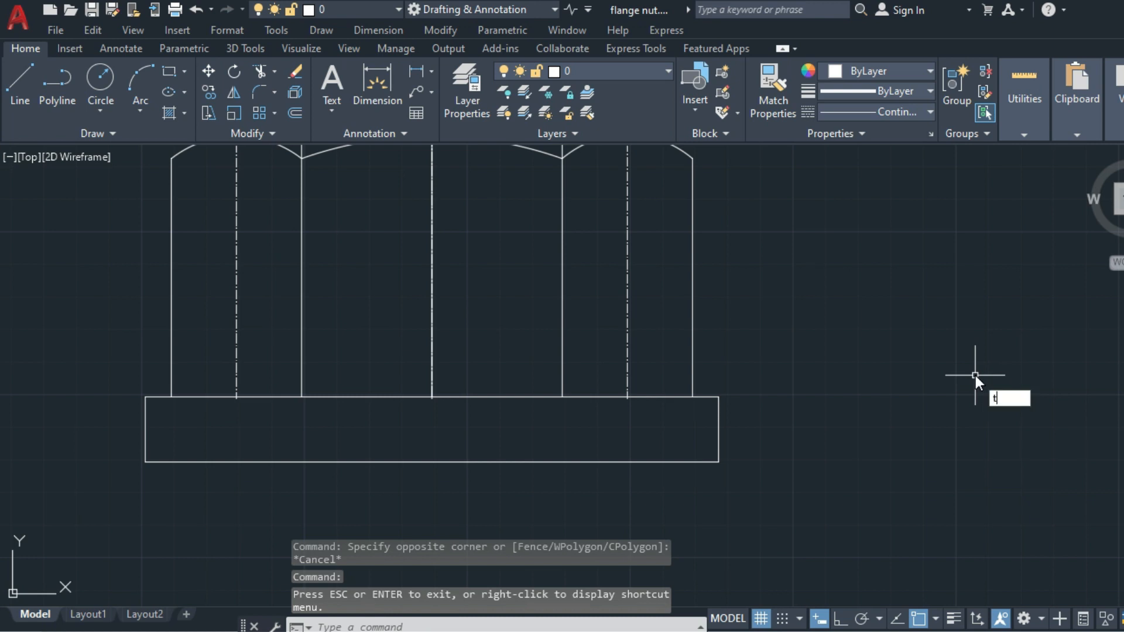
Trim away the flange's upper edge from the nut's middle centerline to its right outer side.
type("tr")
key("Return")
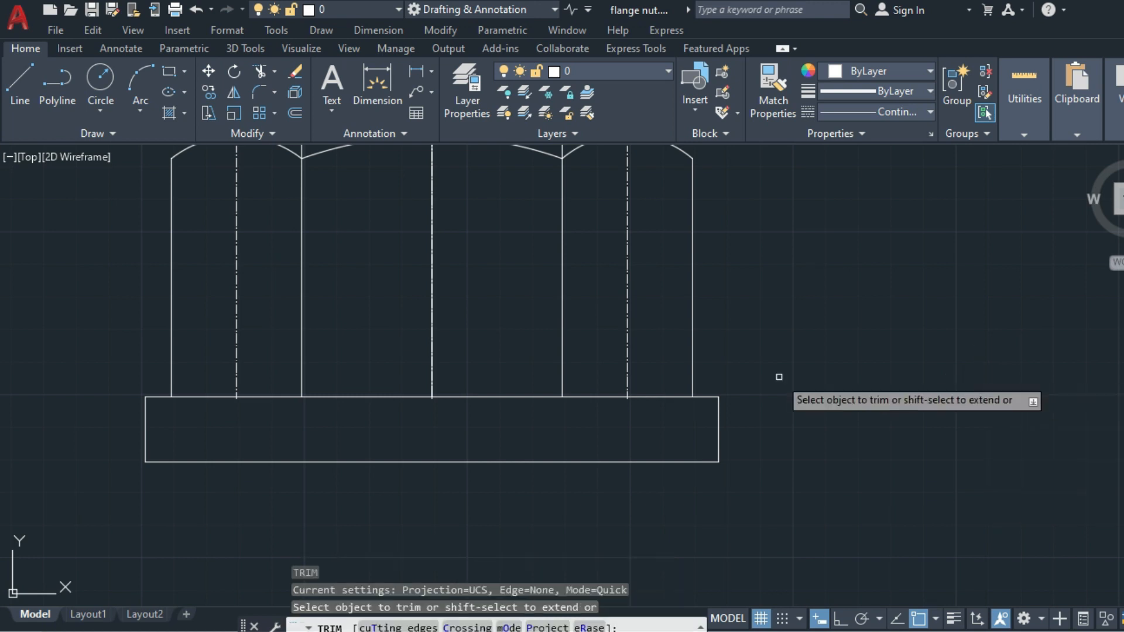
left_click(531, 394)
left_click(600, 397)
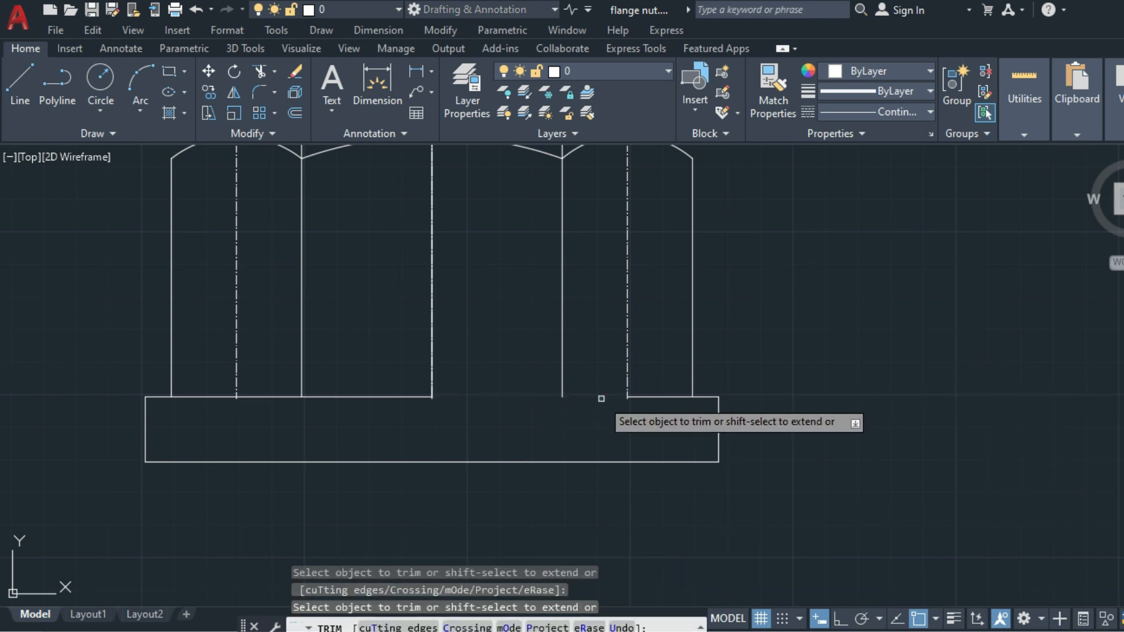
left_click(676, 398)
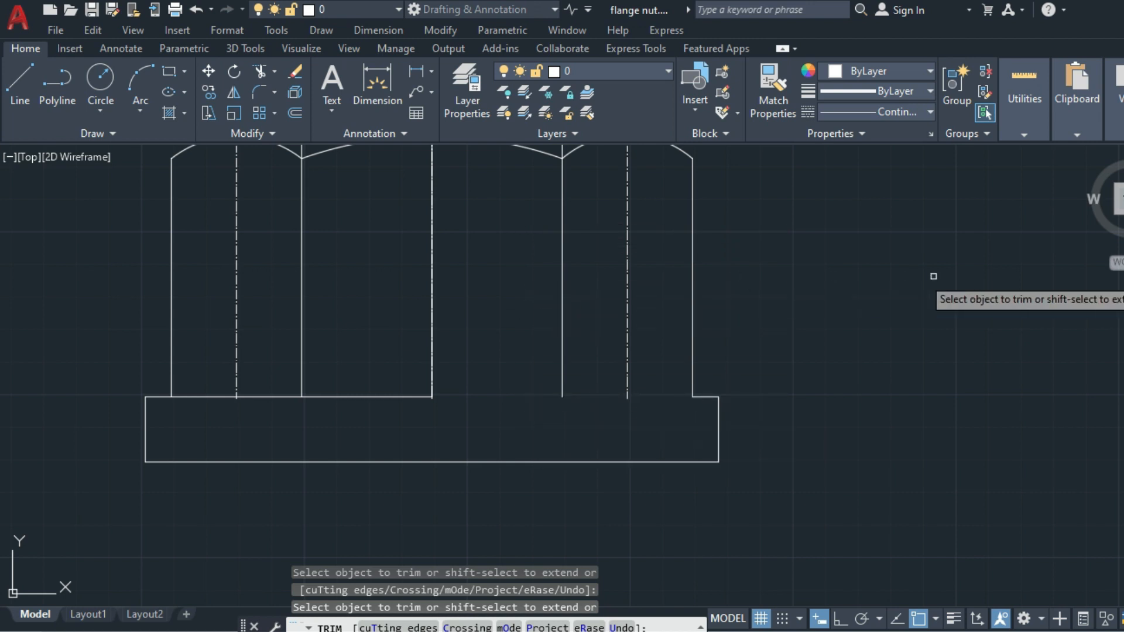
key("Escape")
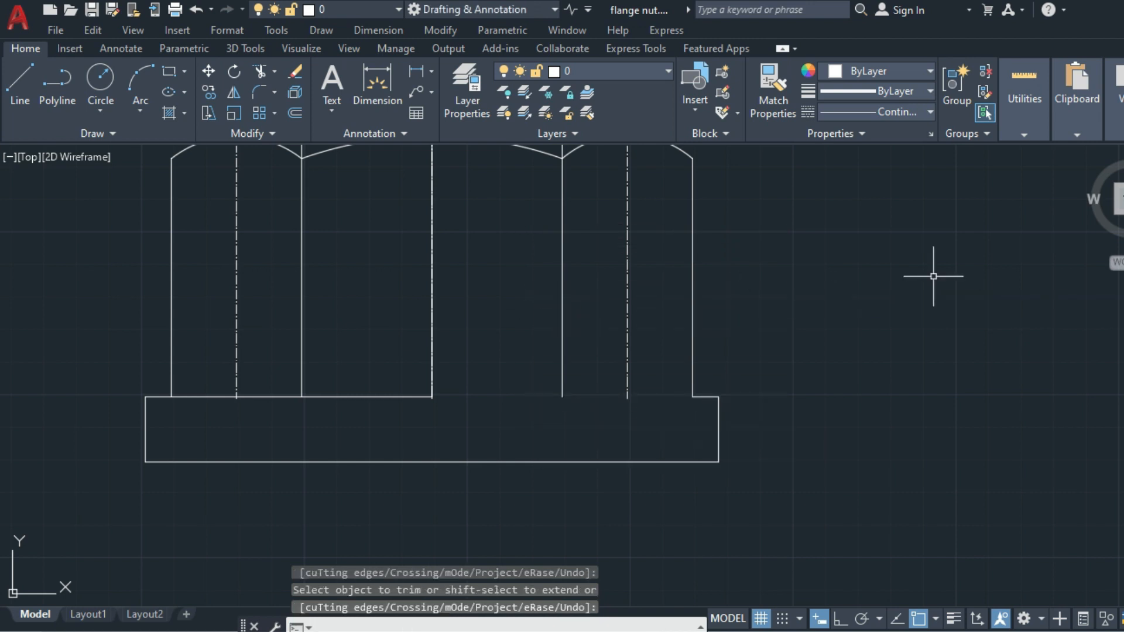
Draw a 5 mm vertical line continuing the right inner nut edge down to the flange's bottom edge.
type("l")
key("Return")
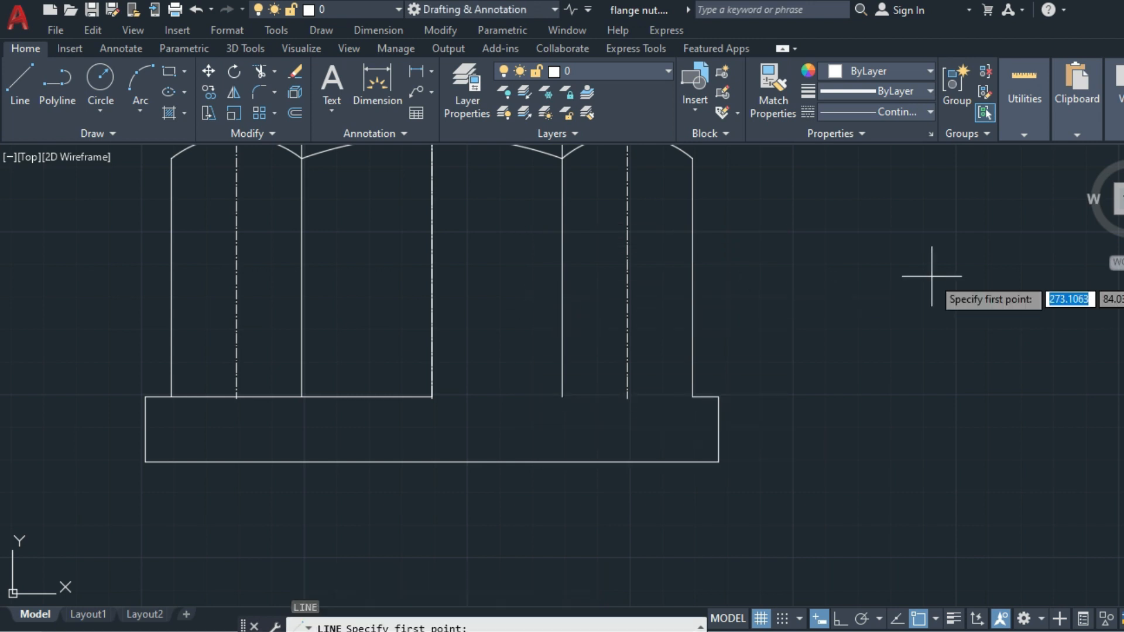
left_click(562, 396)
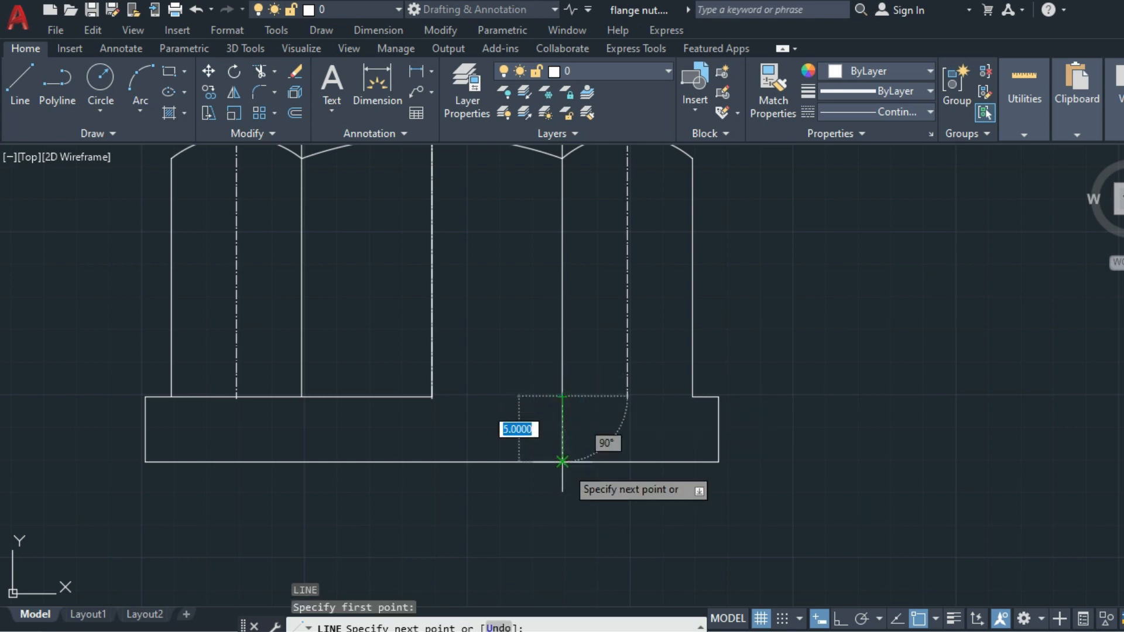
left_click(562, 462)
key("Return")
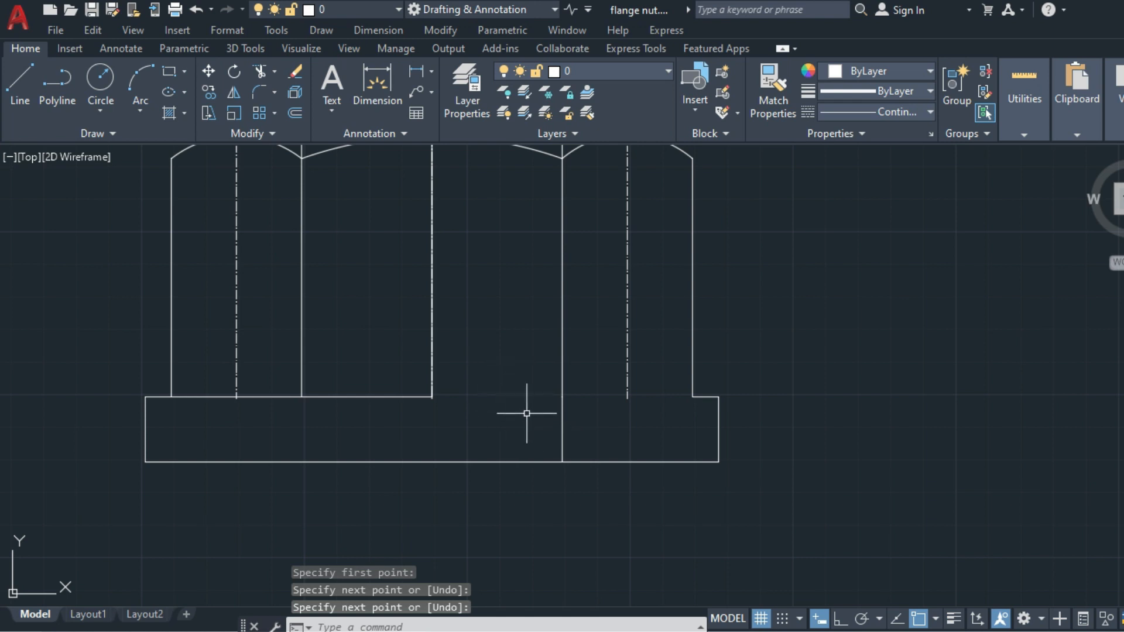
With polar tracking on at 45°, draw a V-shaped thread from the vertical line's bottom end, about 1.03 mm at 135° and back at 45°.
left_click(880, 620)
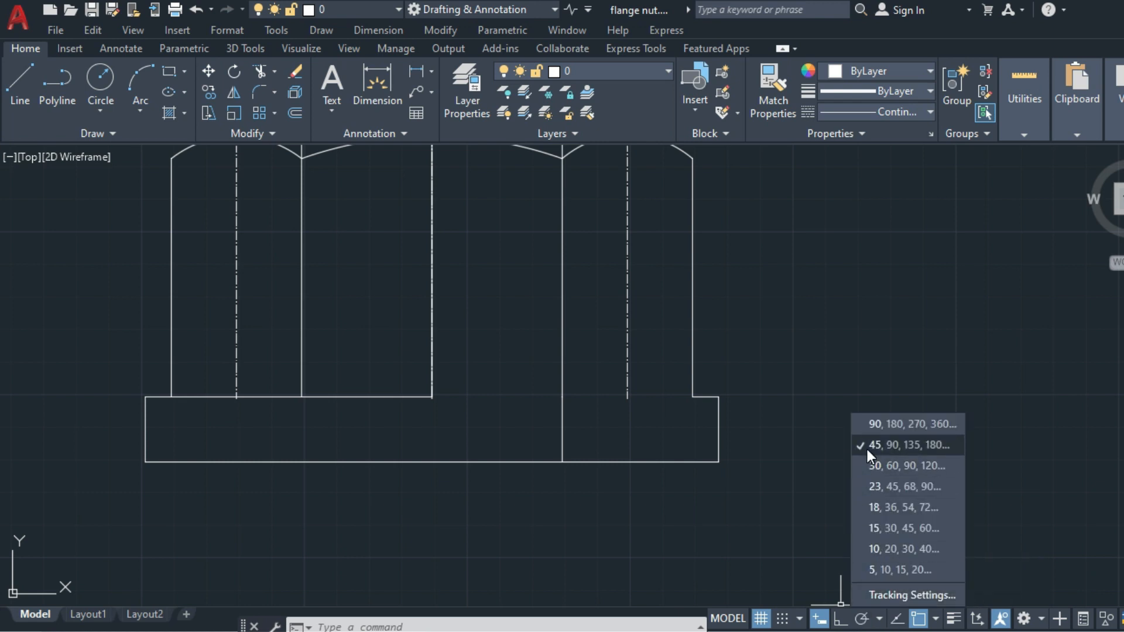
left_click(867, 449)
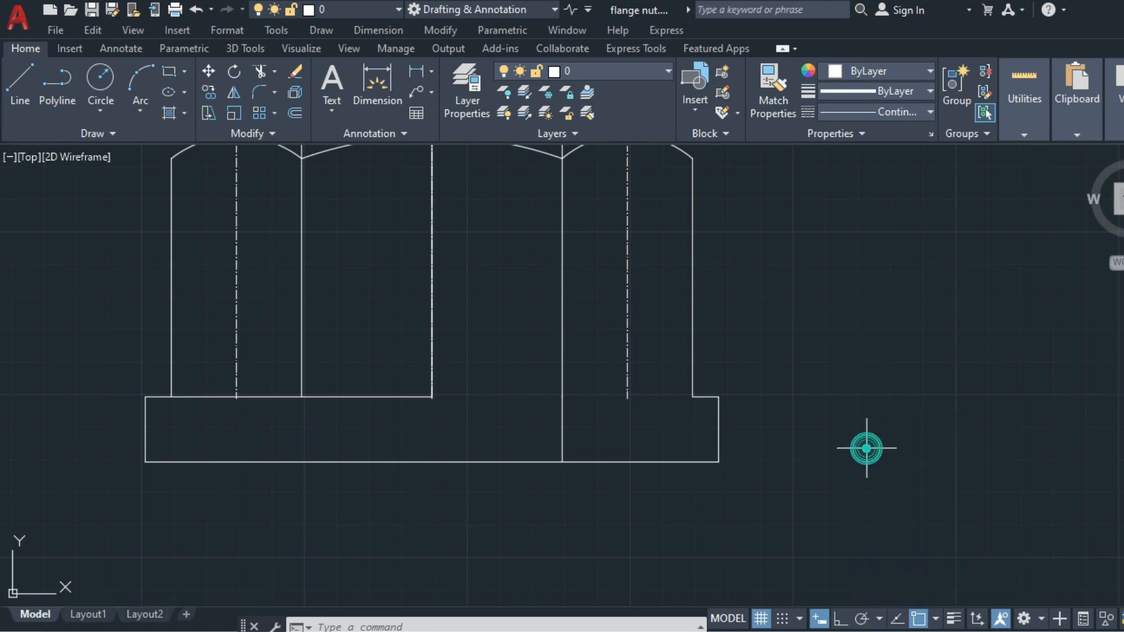
left_click(862, 621)
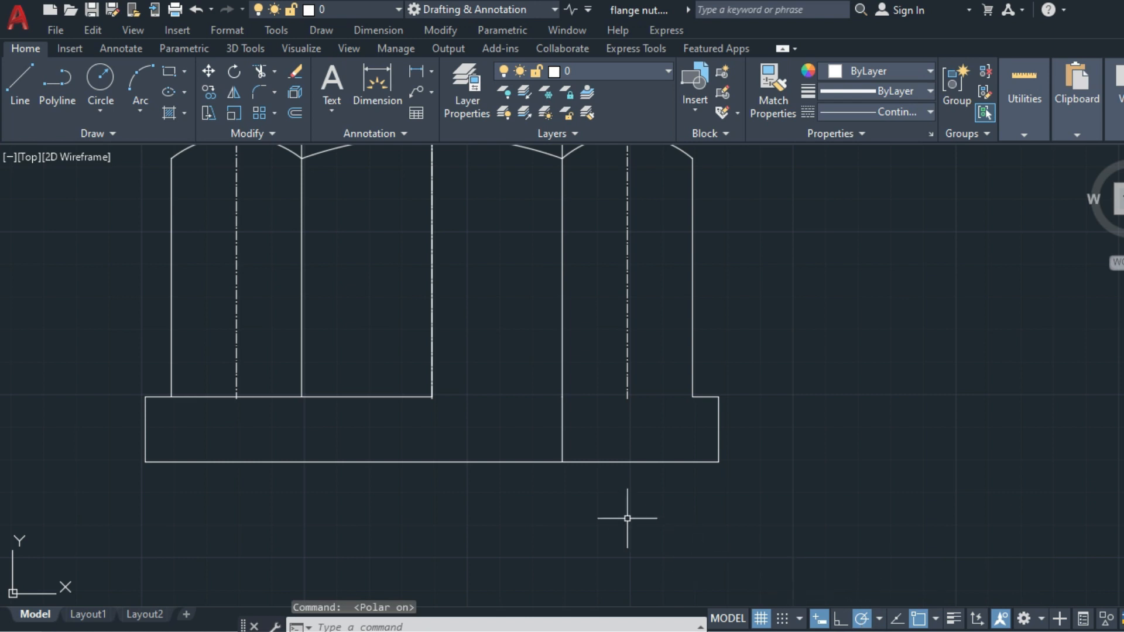
type("l")
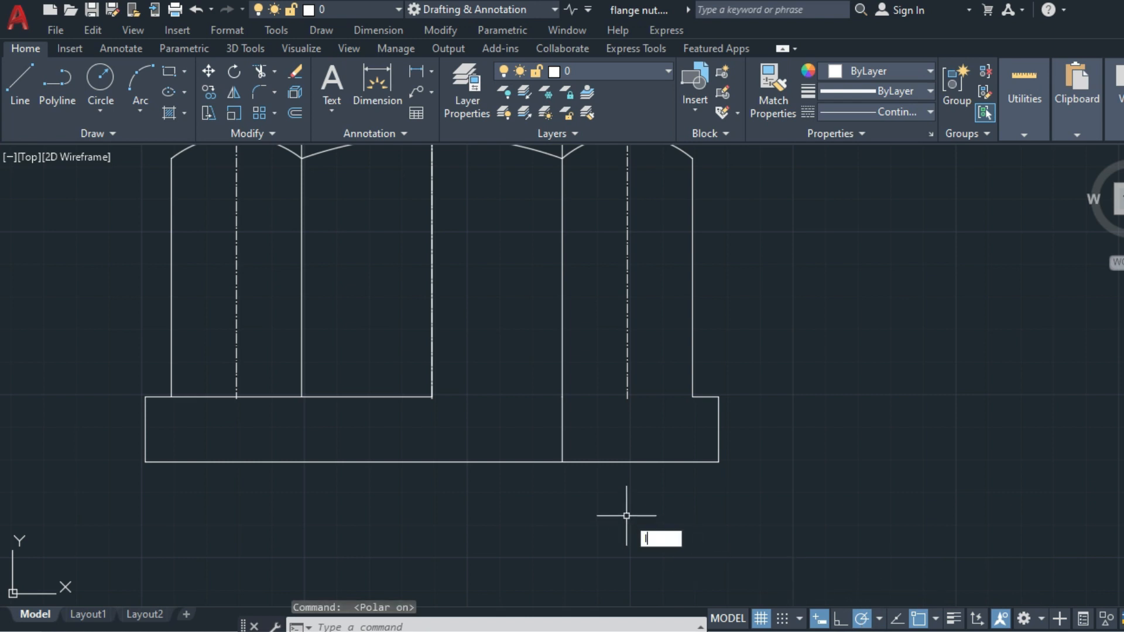
key("Return")
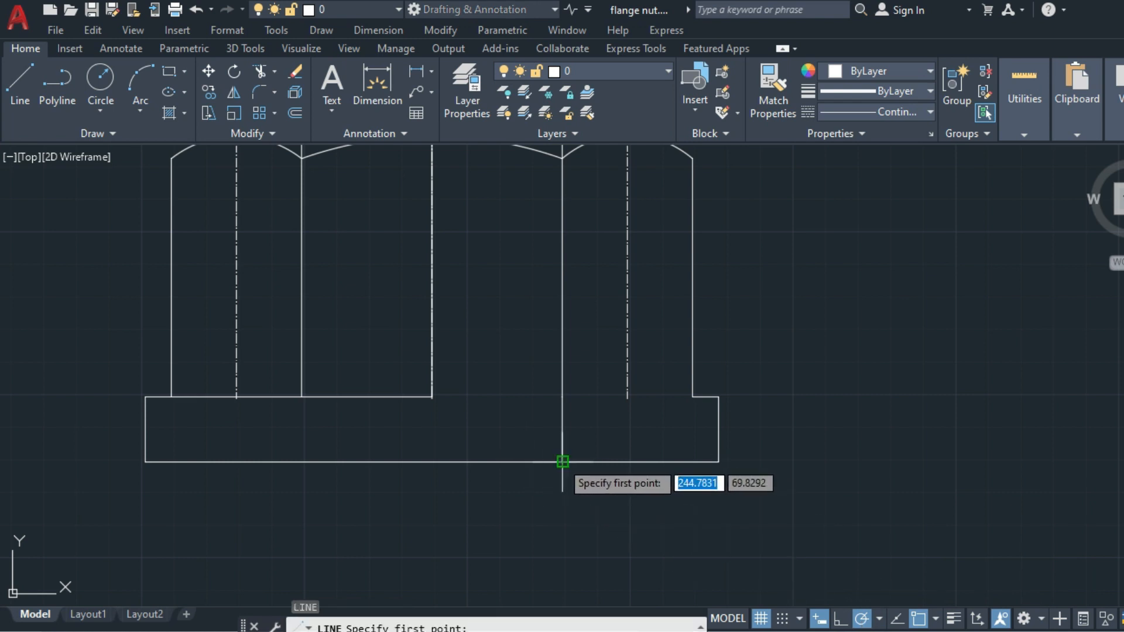
left_click(562, 462)
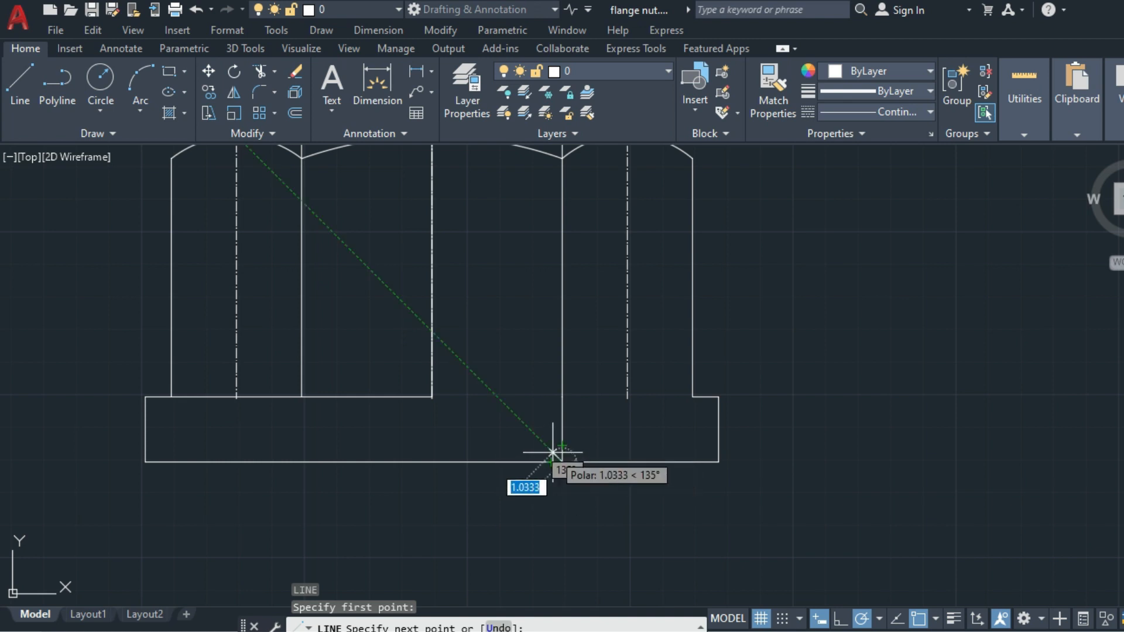
left_click(552, 453)
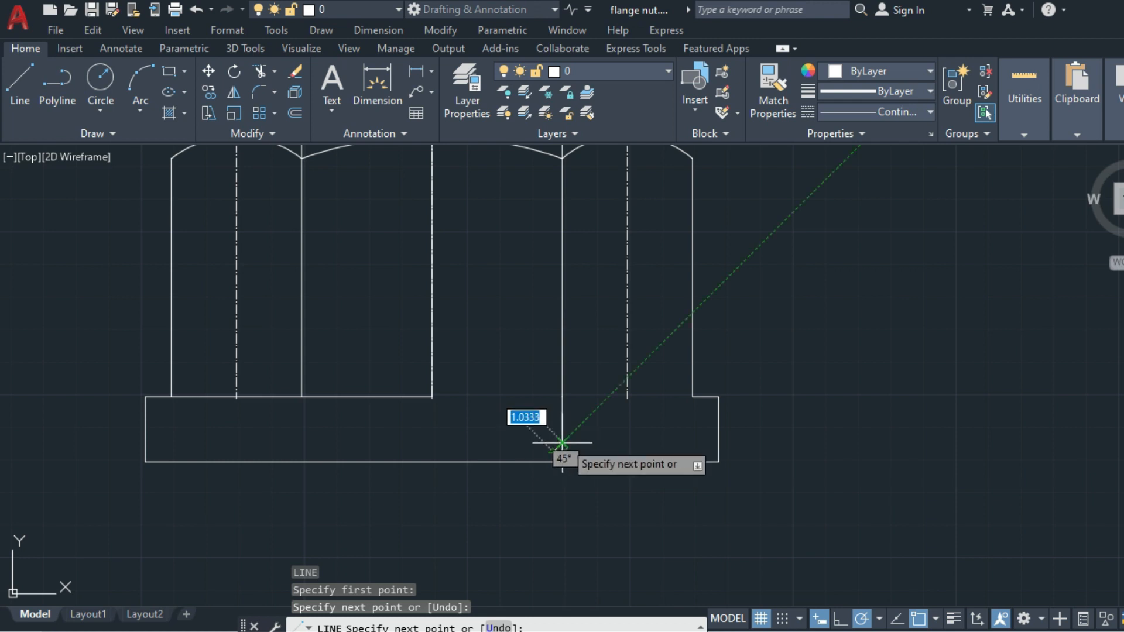
left_click(562, 444)
key("Return")
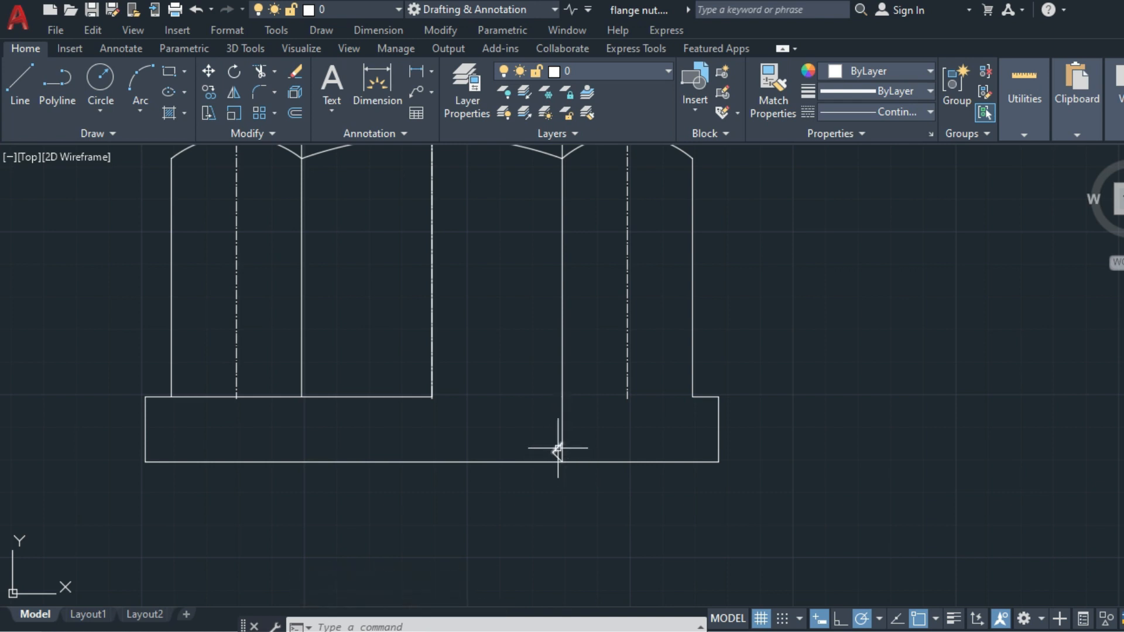
Copy the two thread lines nine times end to end up the right inner vertical line, starting from the flange's bottom.
left_click(557, 447)
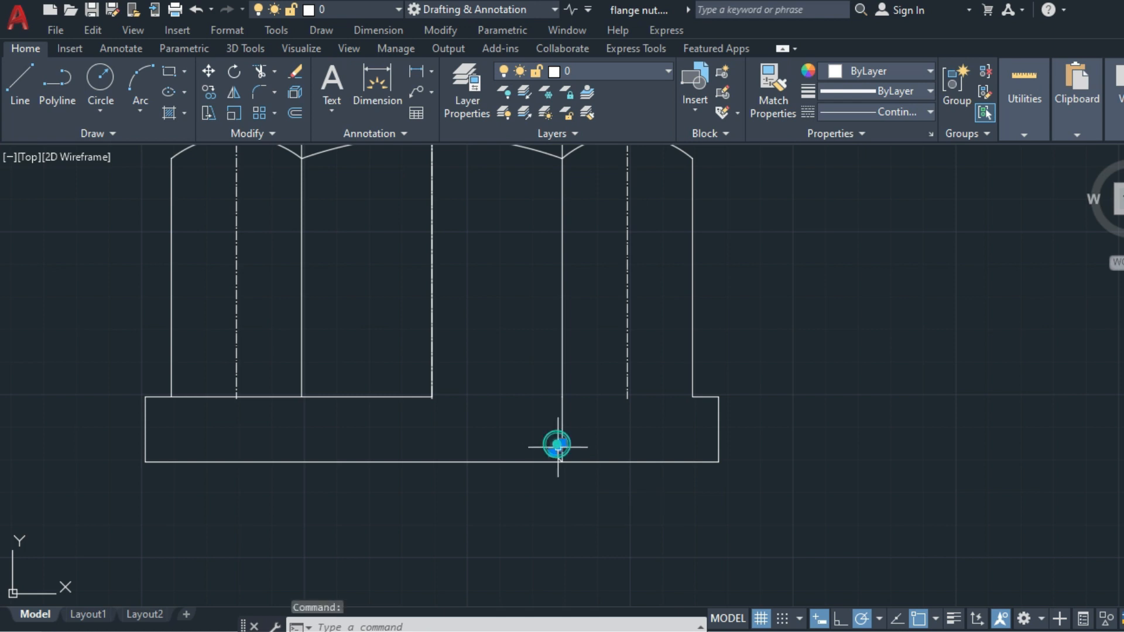
left_click(554, 455)
left_click(565, 455)
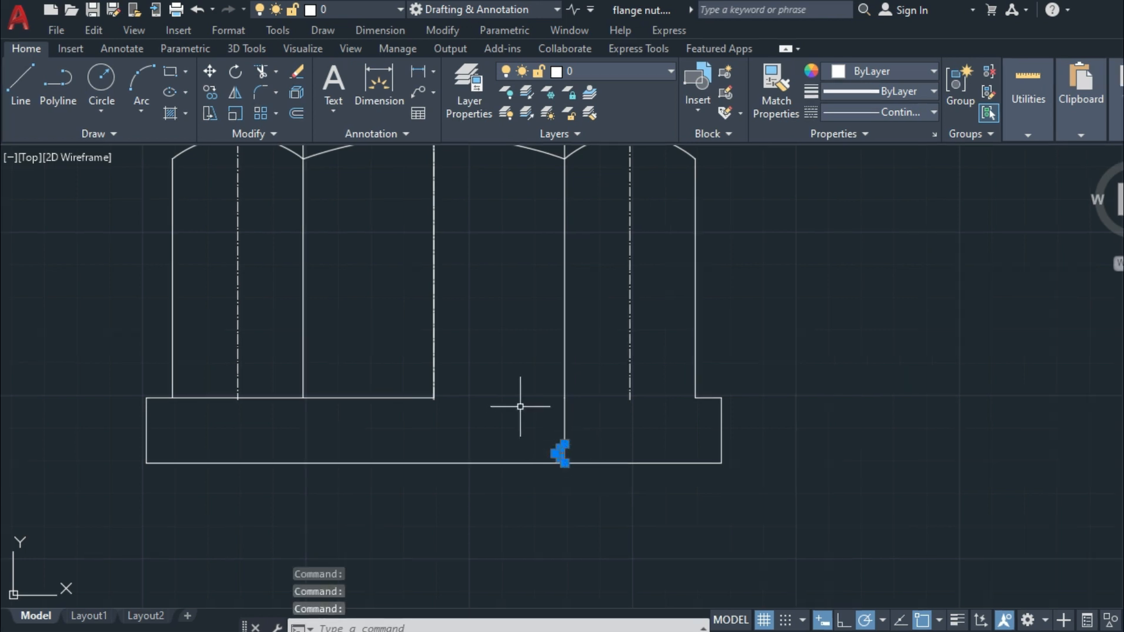
type("CO")
key("Return")
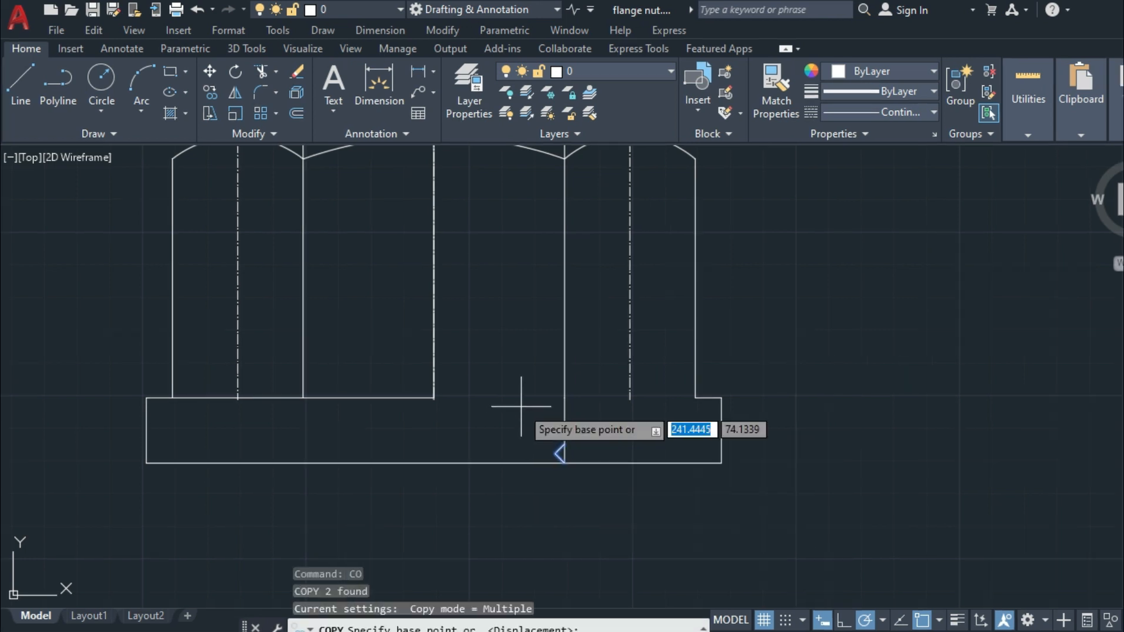
left_click(565, 463)
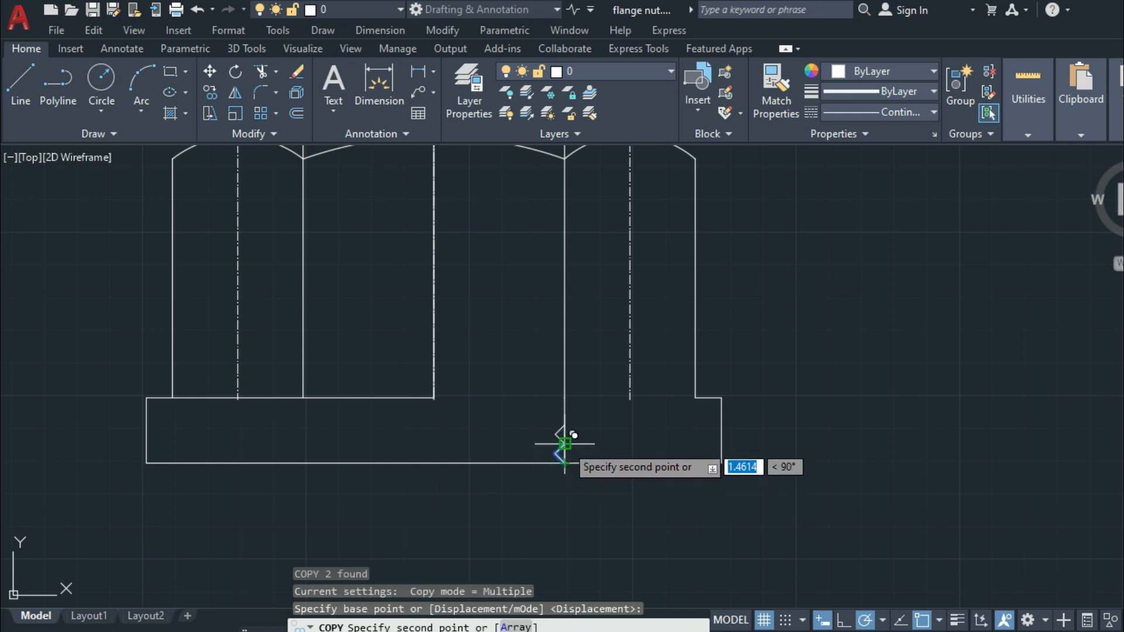
left_click(565, 444)
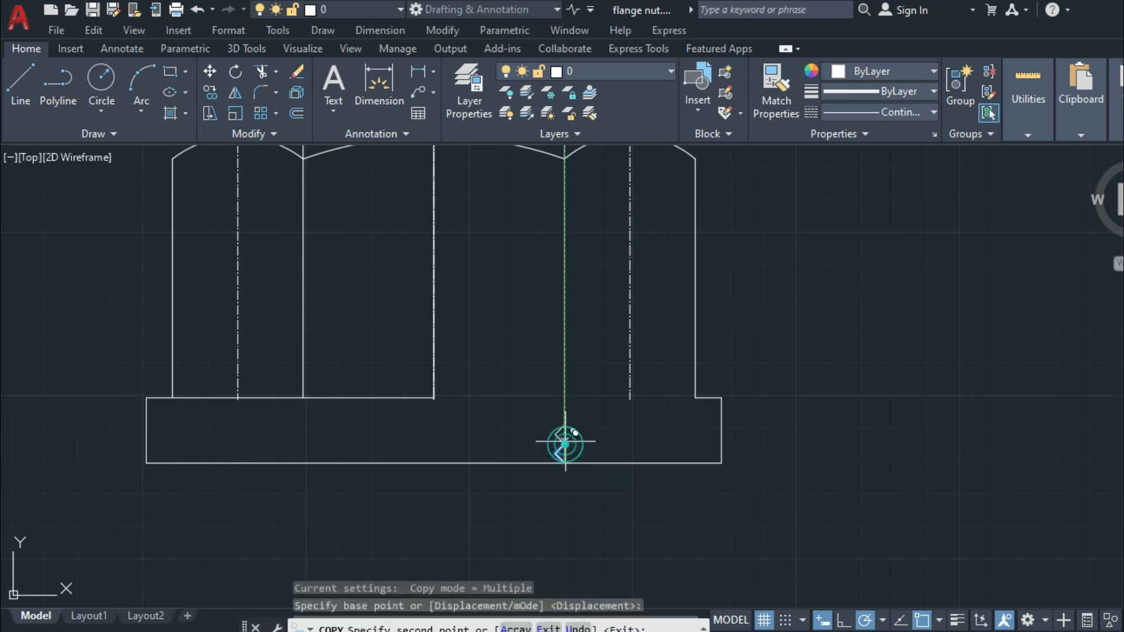
left_click(564, 405)
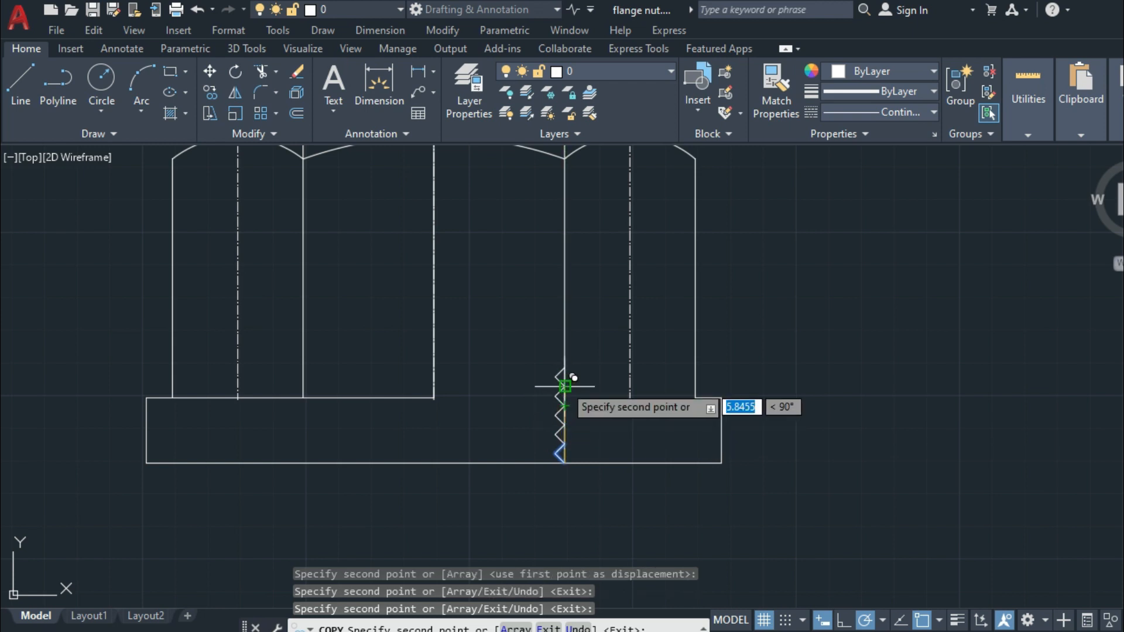
left_click(565, 386)
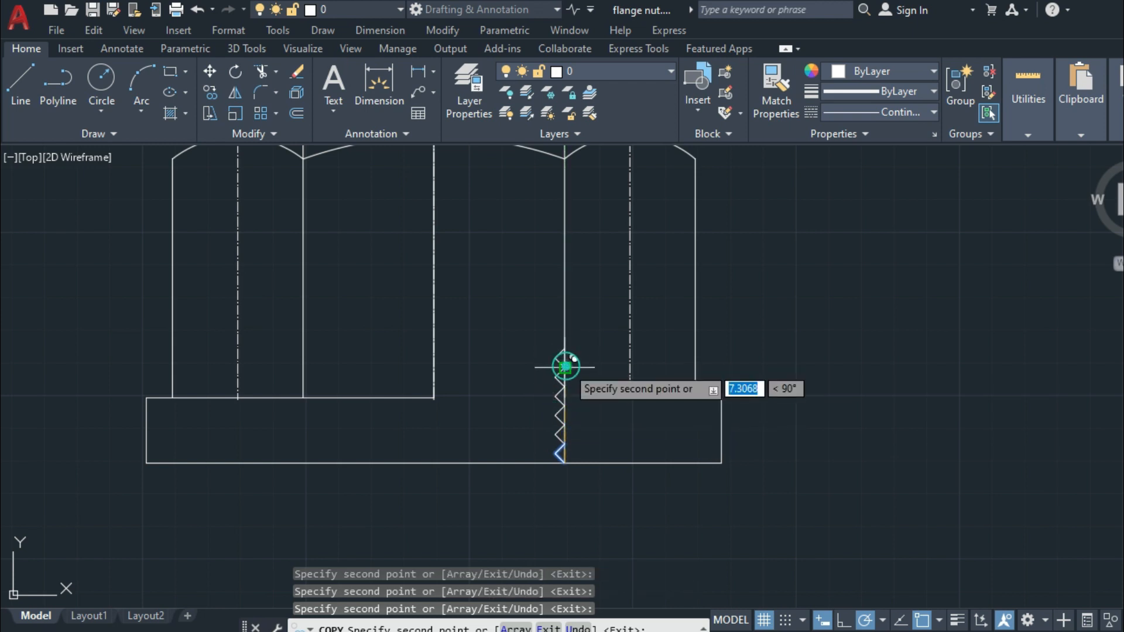
left_click(565, 367)
left_click(565, 348)
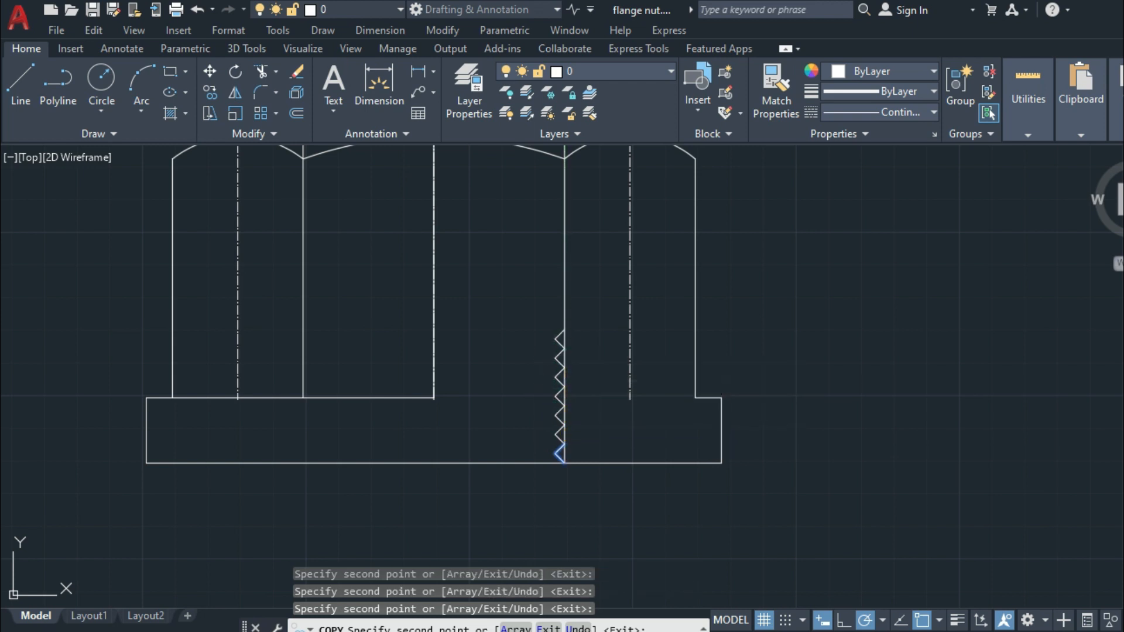
left_click(565, 329)
left_click(565, 310)
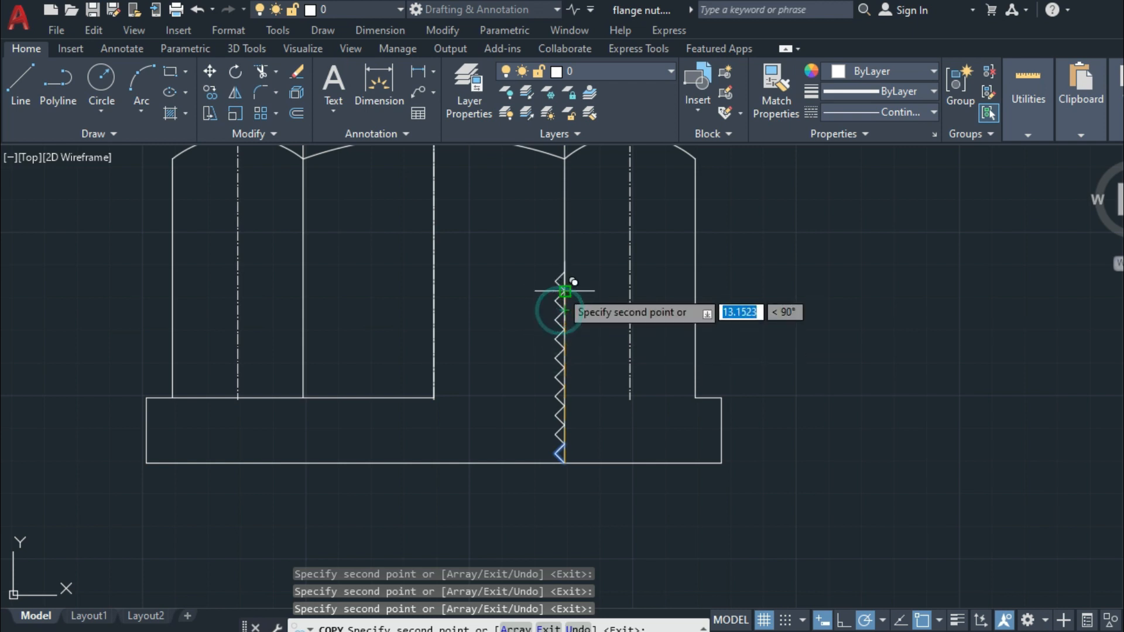
left_click(565, 291)
key("Return")
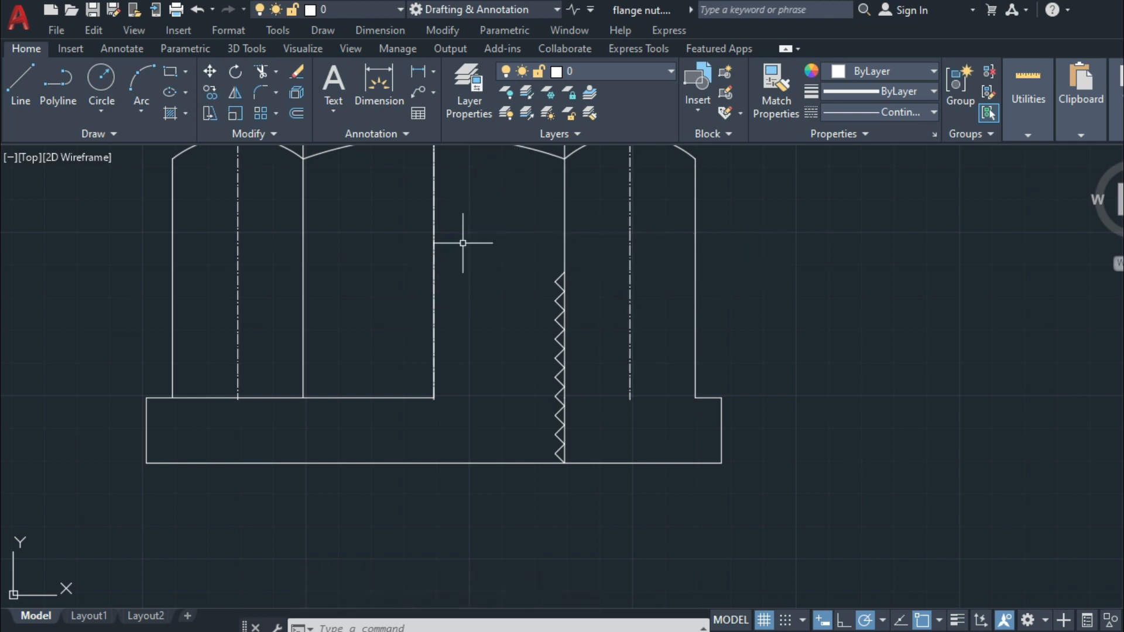
Draw a horizontal line from the thread's top end to the nut's right outer edge and back 20 mm to the middle centerline.
type("l")
key("Return")
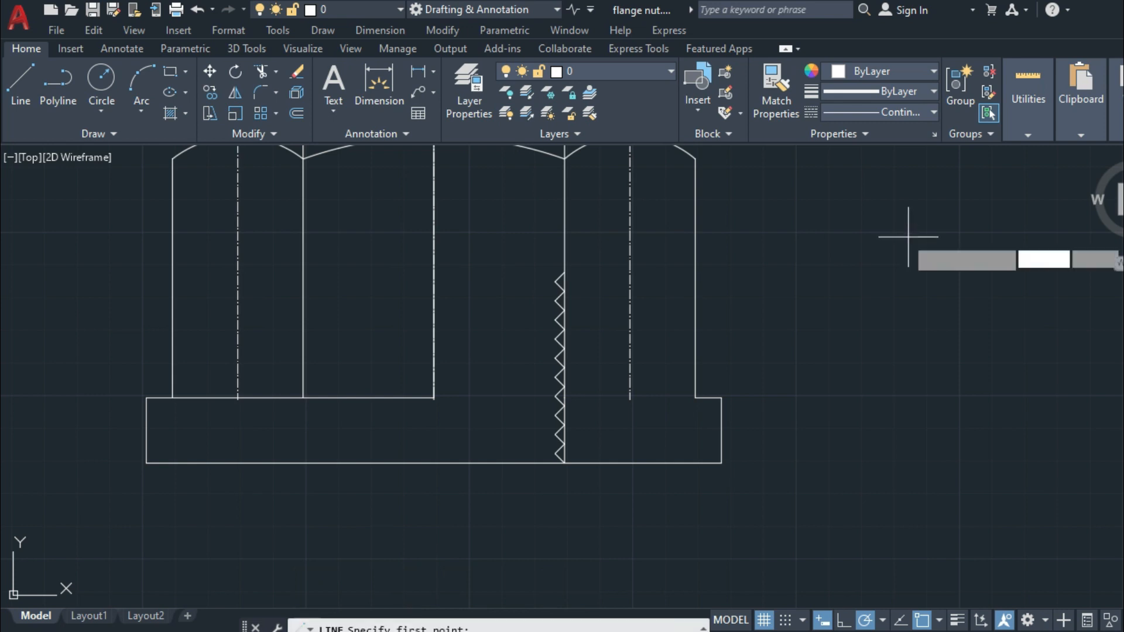
left_click(564, 271)
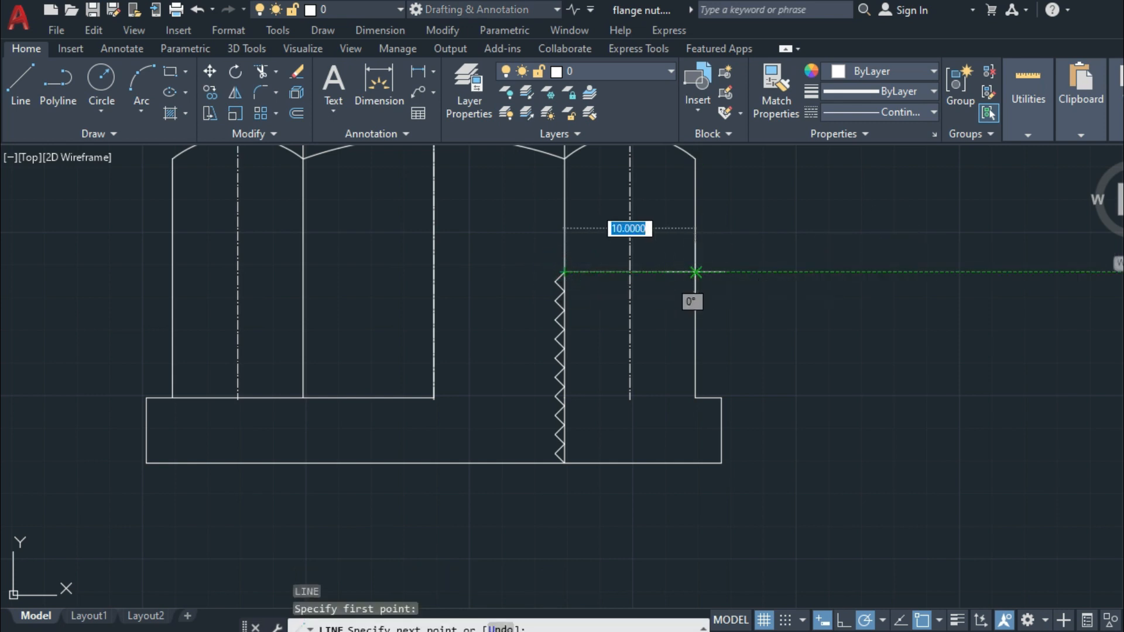
left_click(696, 272)
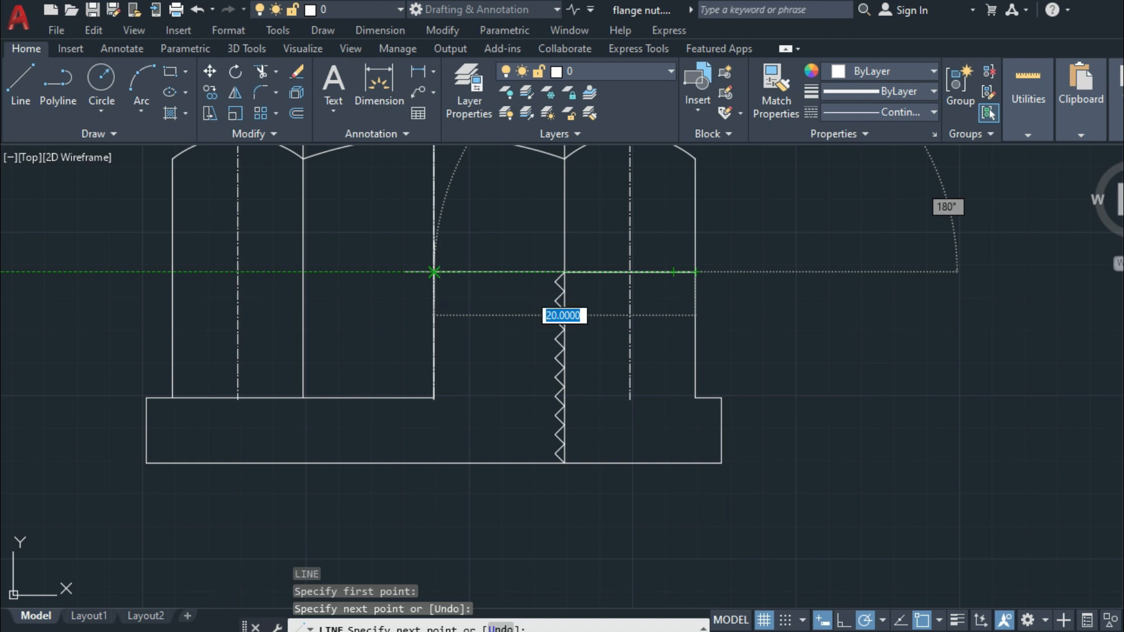
left_click(434, 272)
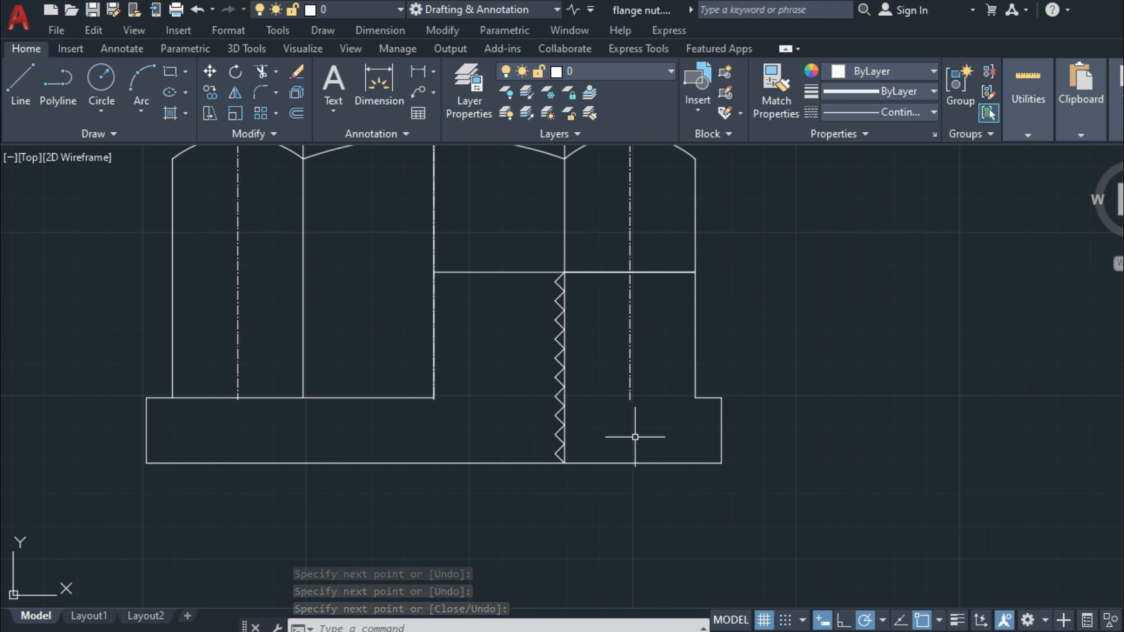
With Ortho on, draw a vertical line from the flange's upper edge at the middle centerline down to just past the flange's bottom edge.
left_click(939, 624)
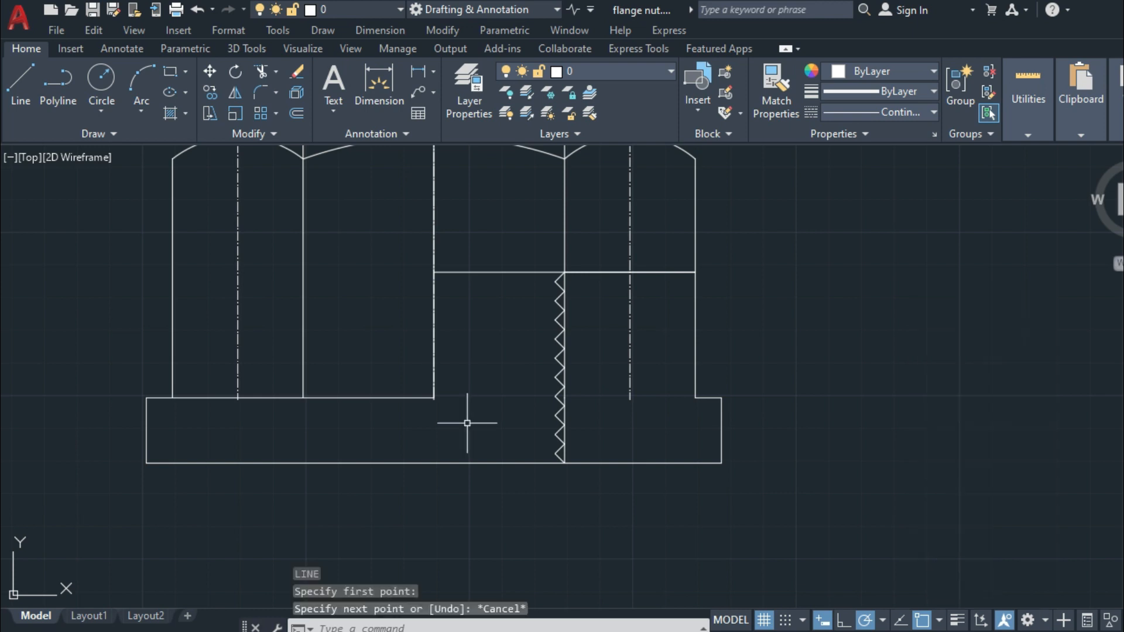
type("l")
key("Return")
left_click(434, 398)
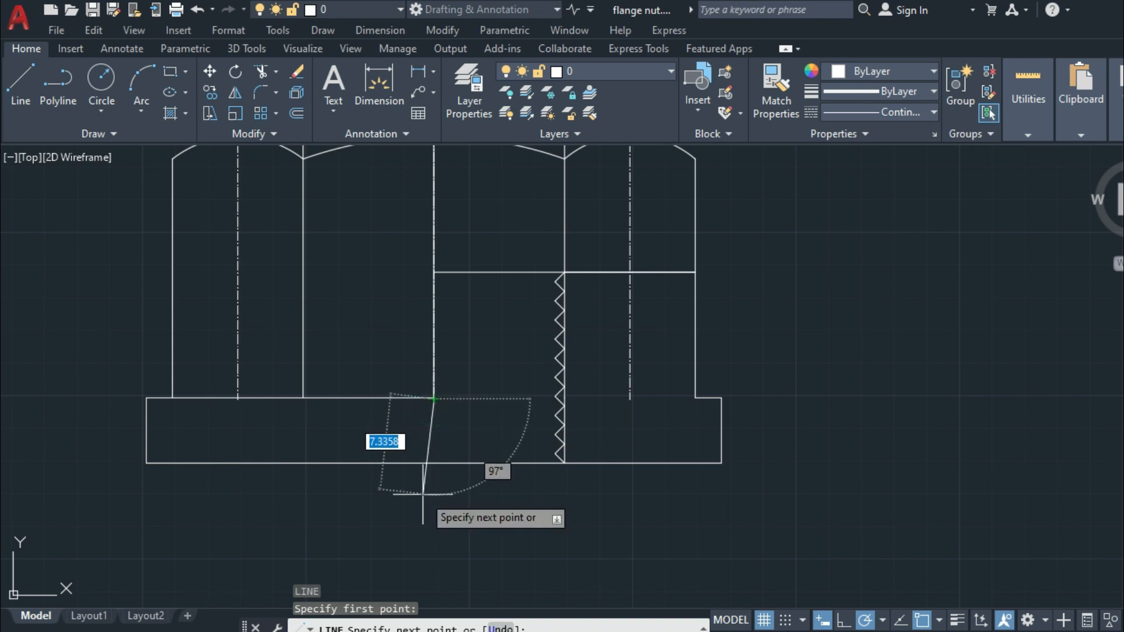
left_click(843, 621)
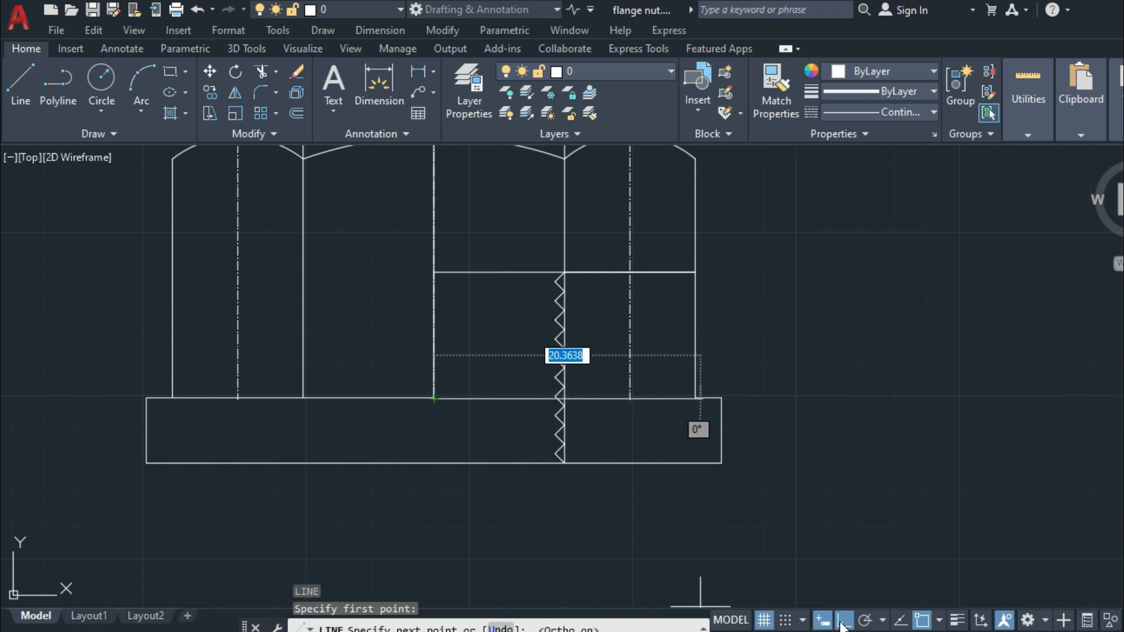
left_click(433, 499)
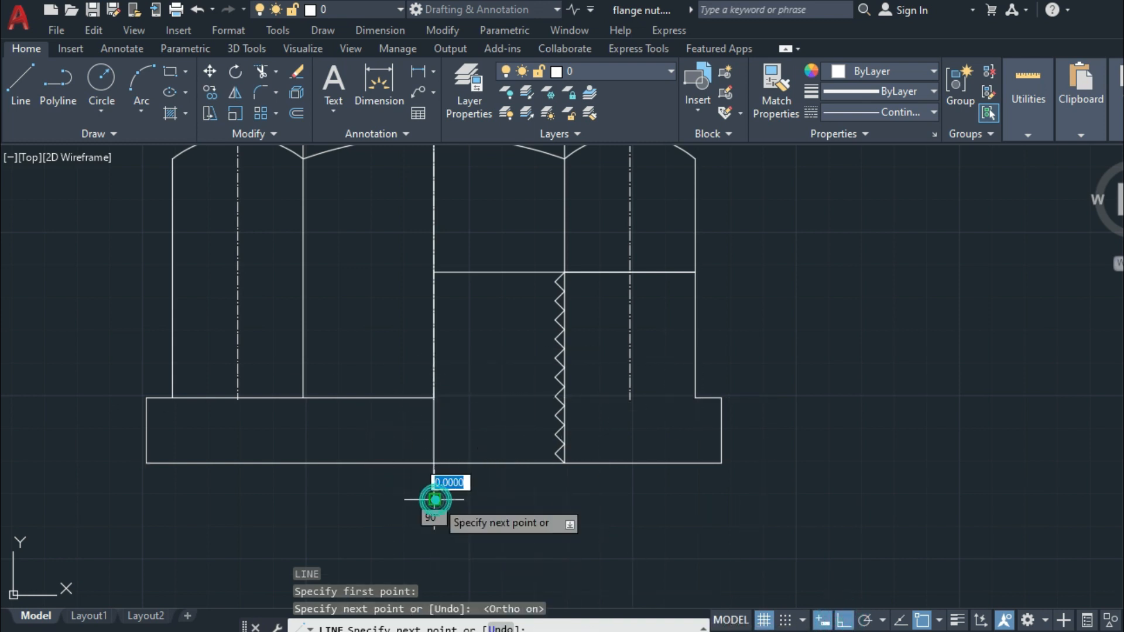
key("Return")
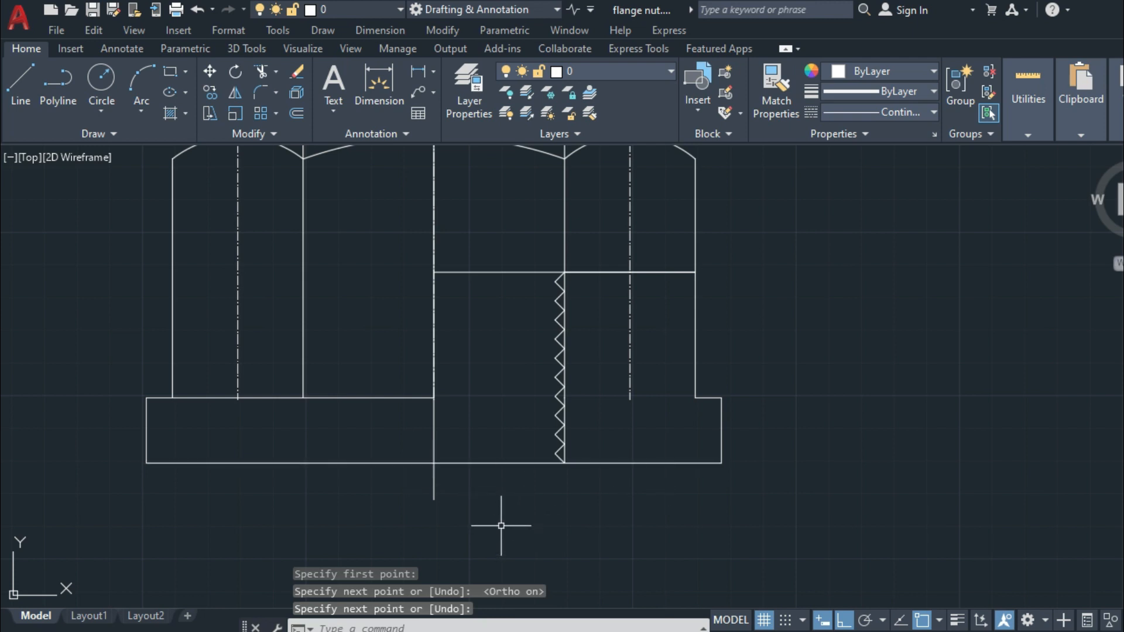
With endpoint snap and Ortho off, draw a line from the lowest thread tip sloping up to the middle vertical line.
key("Return")
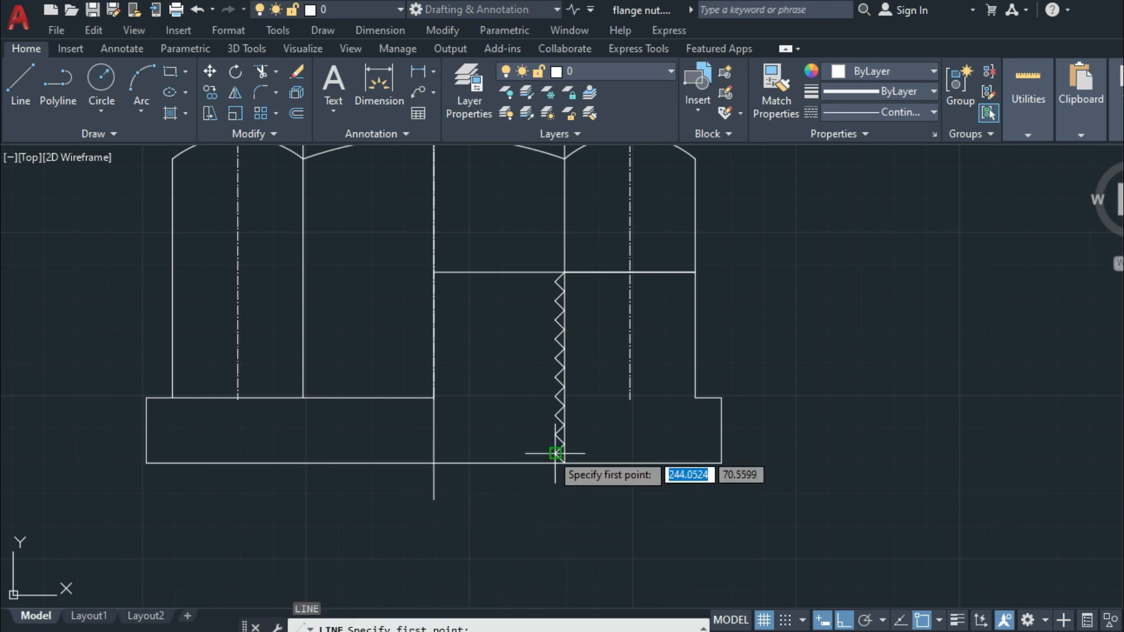
left_click(555, 453)
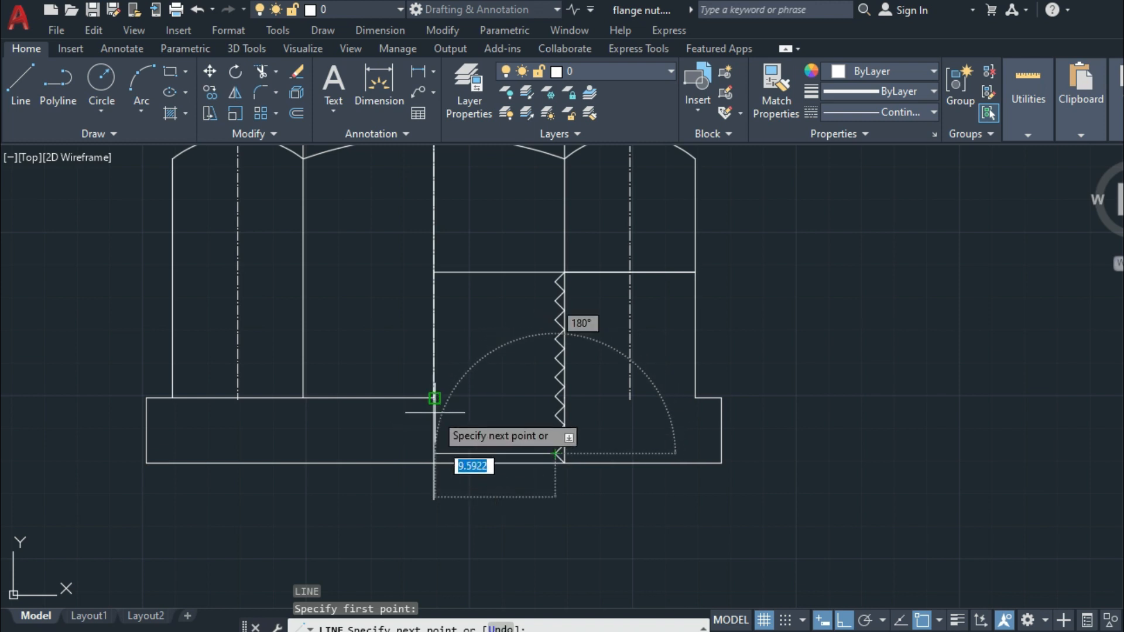
left_click(938, 621)
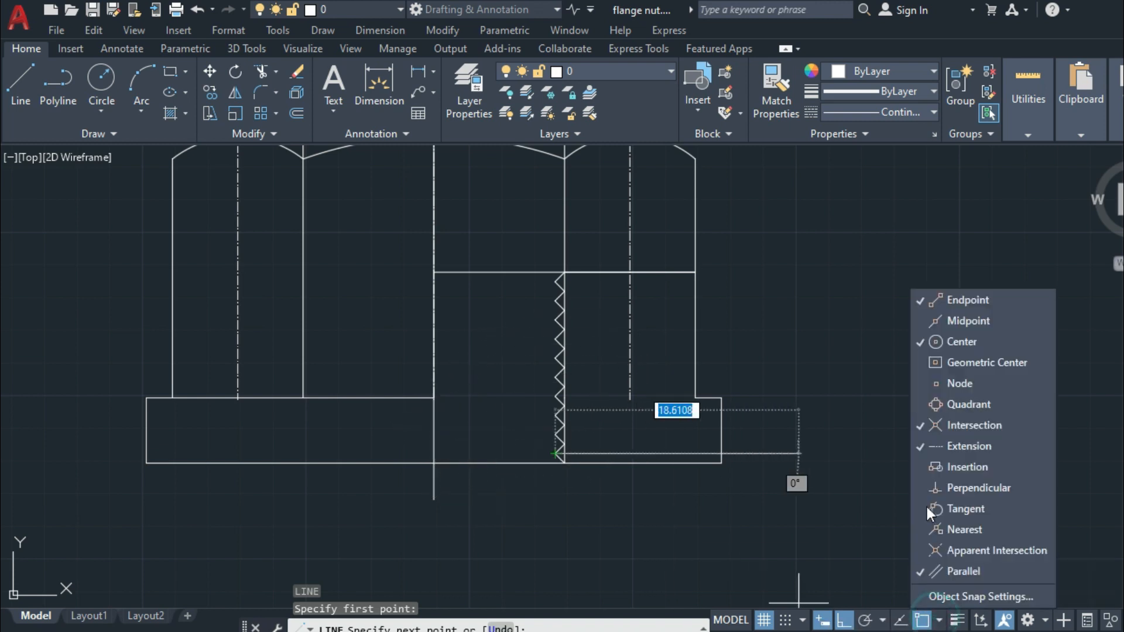
left_click(918, 292)
left_click(467, 451)
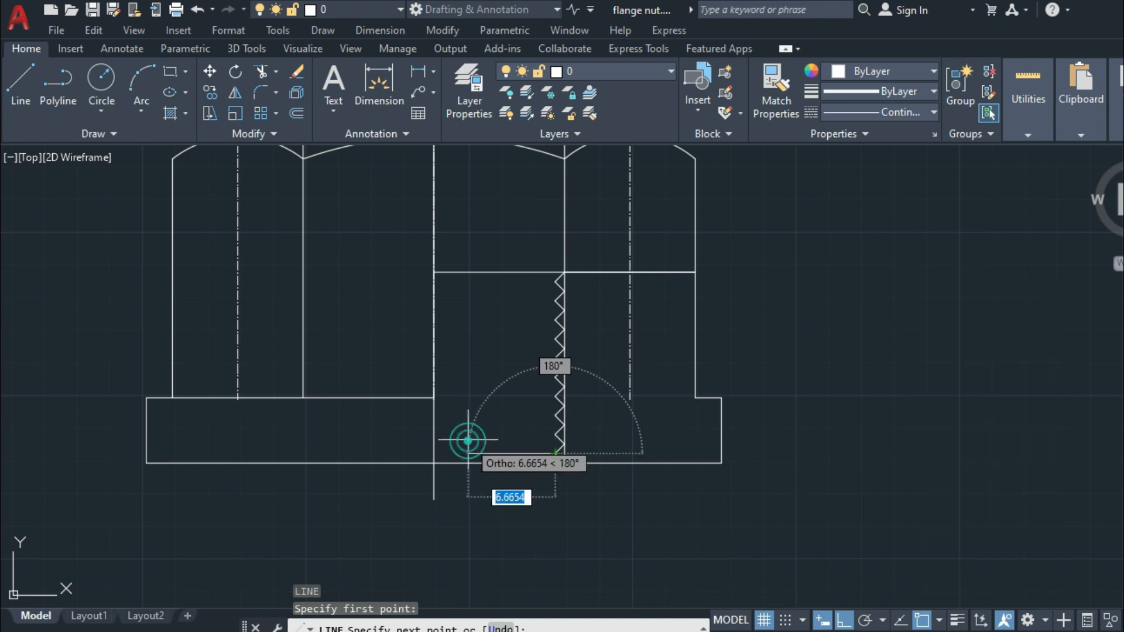
left_click(843, 620)
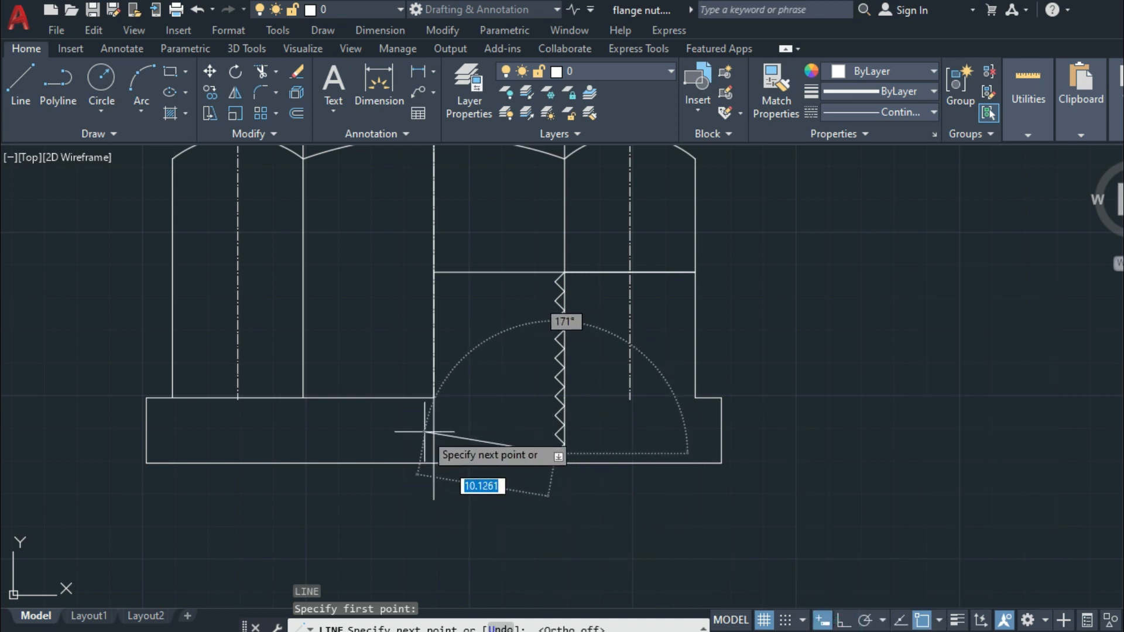
left_click(434, 432)
key("Return")
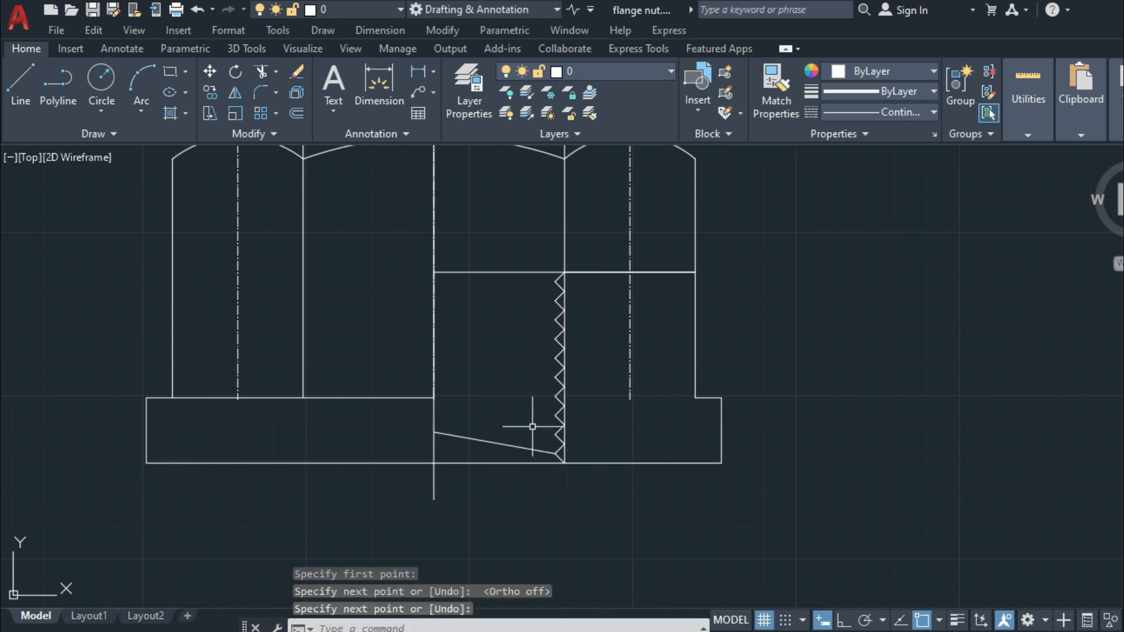
Draw a second slanted line, roughly parallel to the first, from the lowest thread's upper end to the middle vertical line.
key("Return")
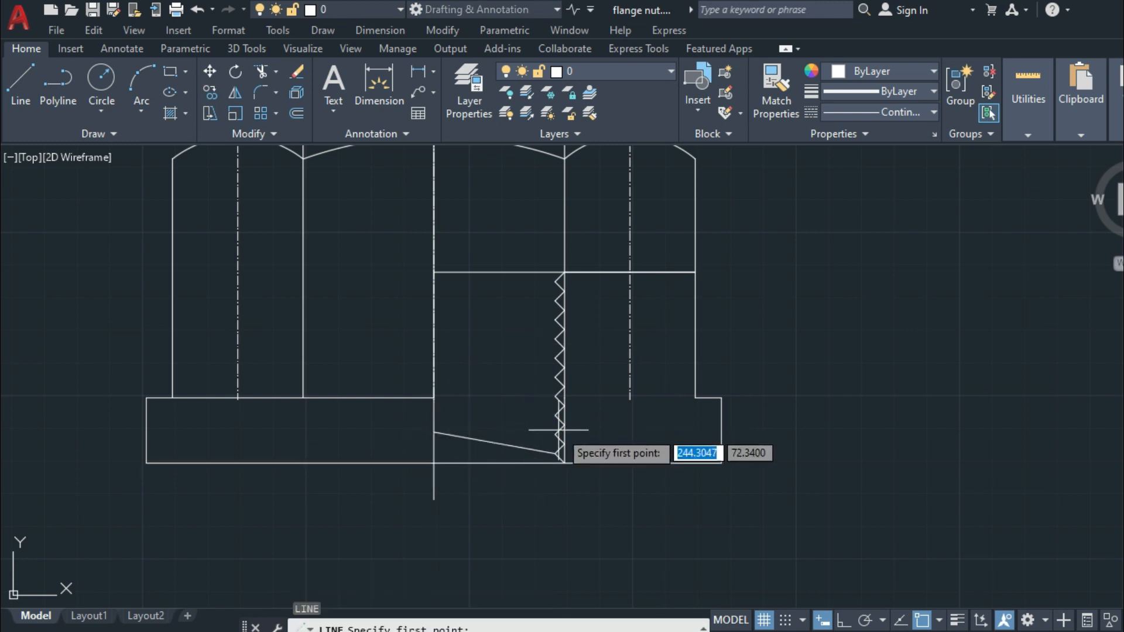
left_click(560, 445)
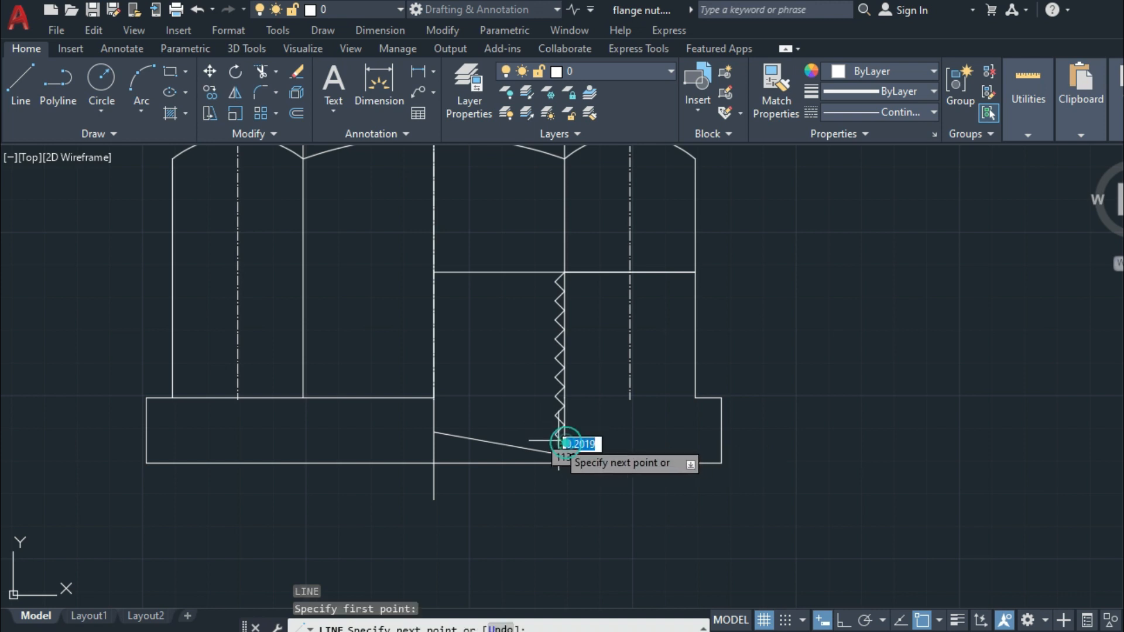
left_click(433, 421)
key("Return")
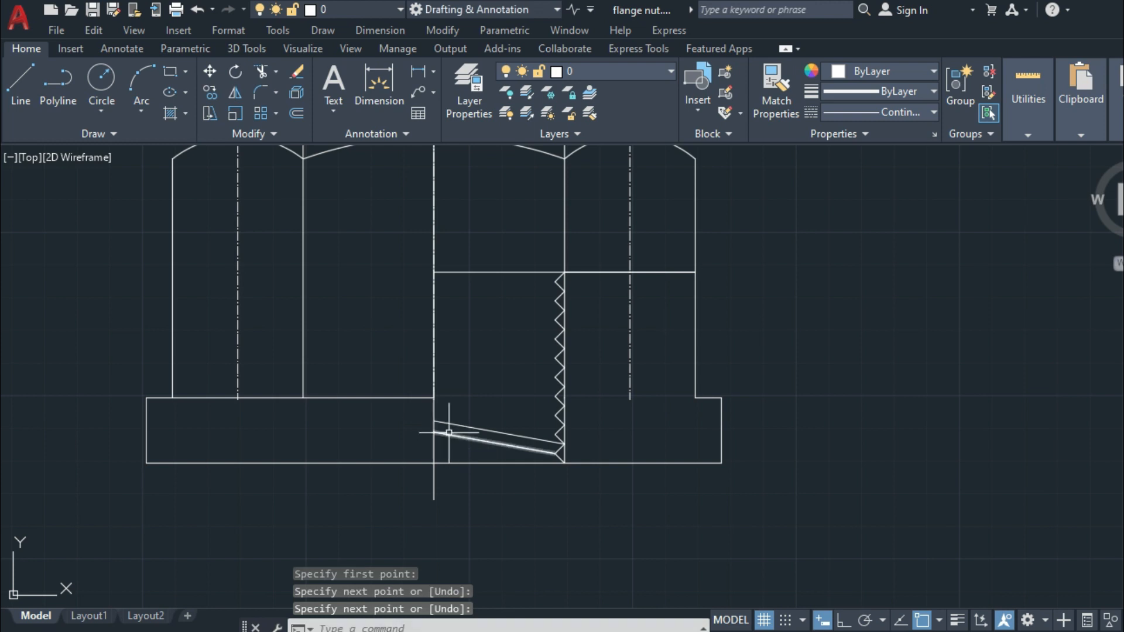
Copy the two slanted lines nine times up the thread, using the lowest thread tip as base point and placing a pair at each tip.
left_click(493, 419)
left_click(483, 448)
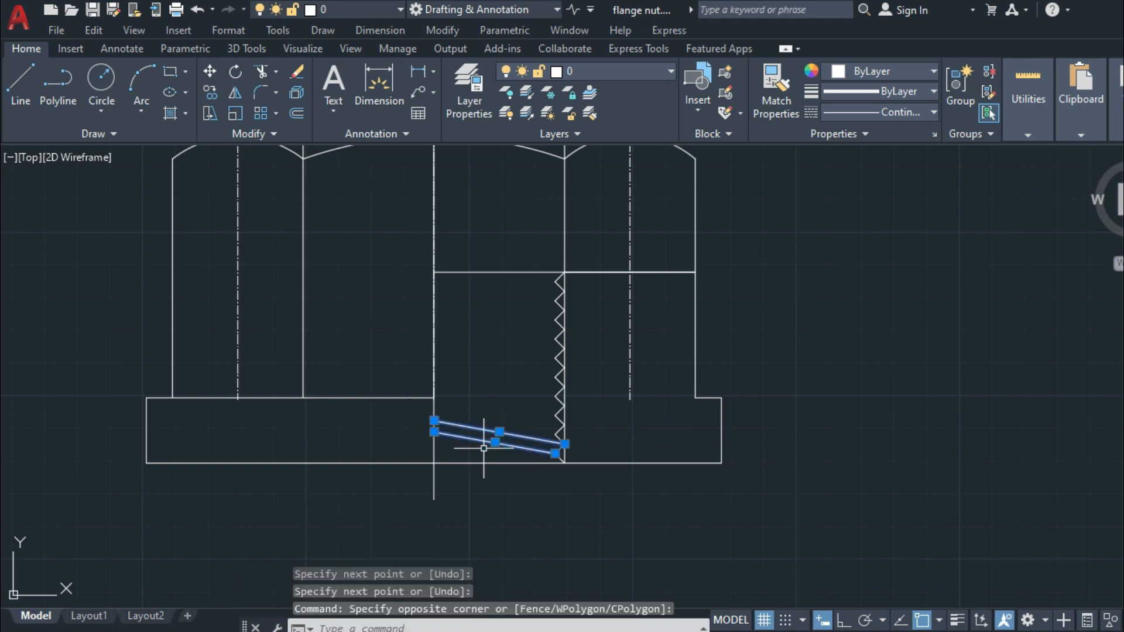
type("CO")
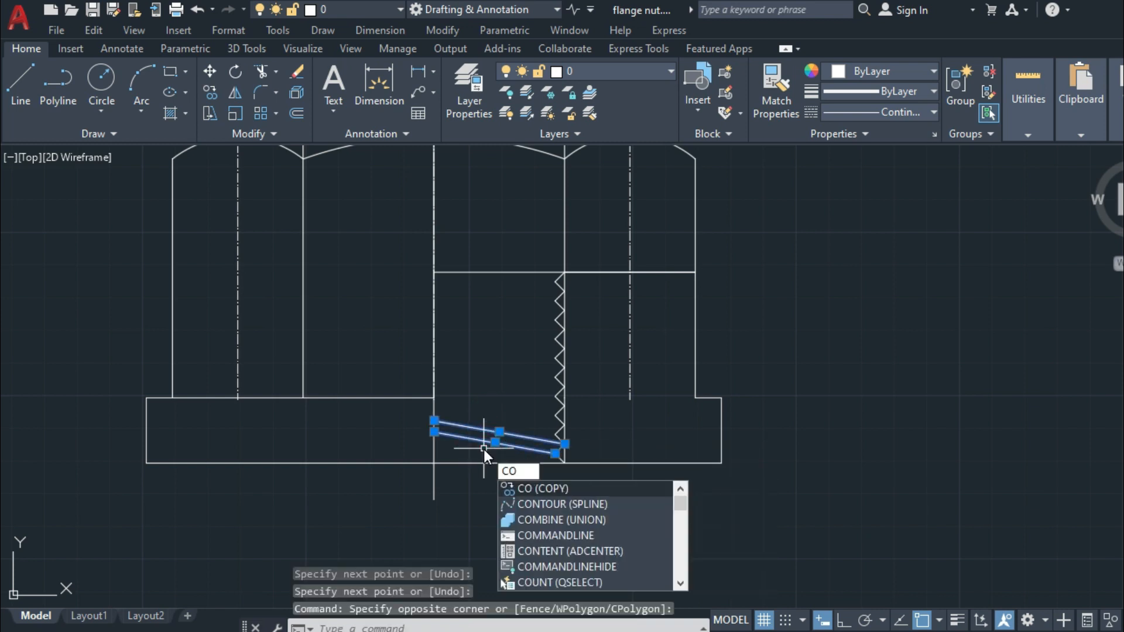
key("Return")
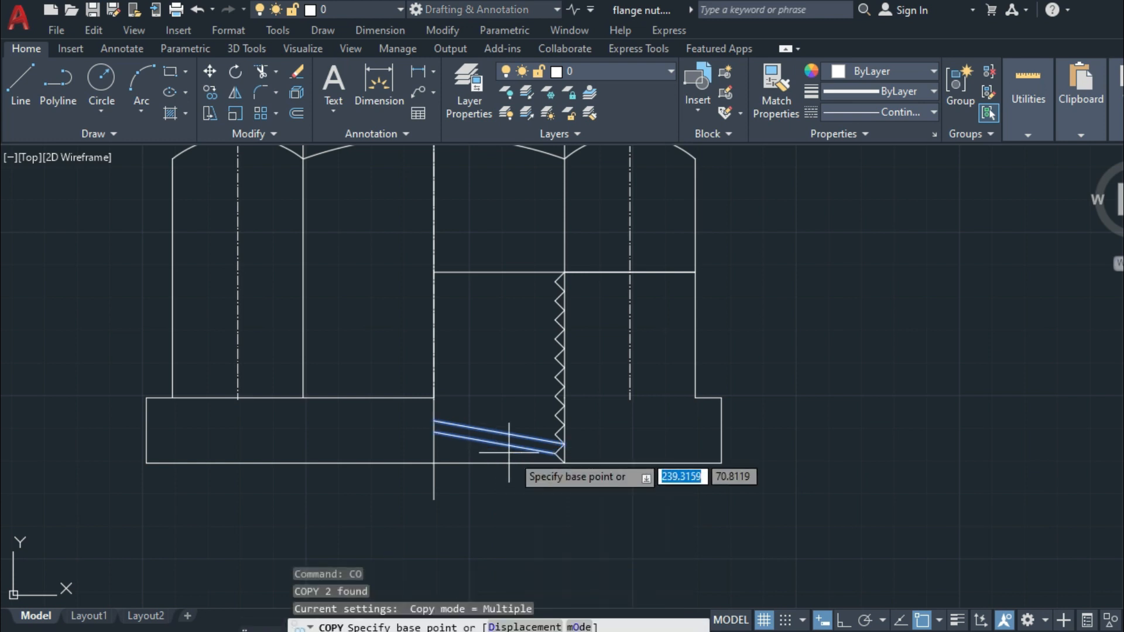
left_click(555, 453)
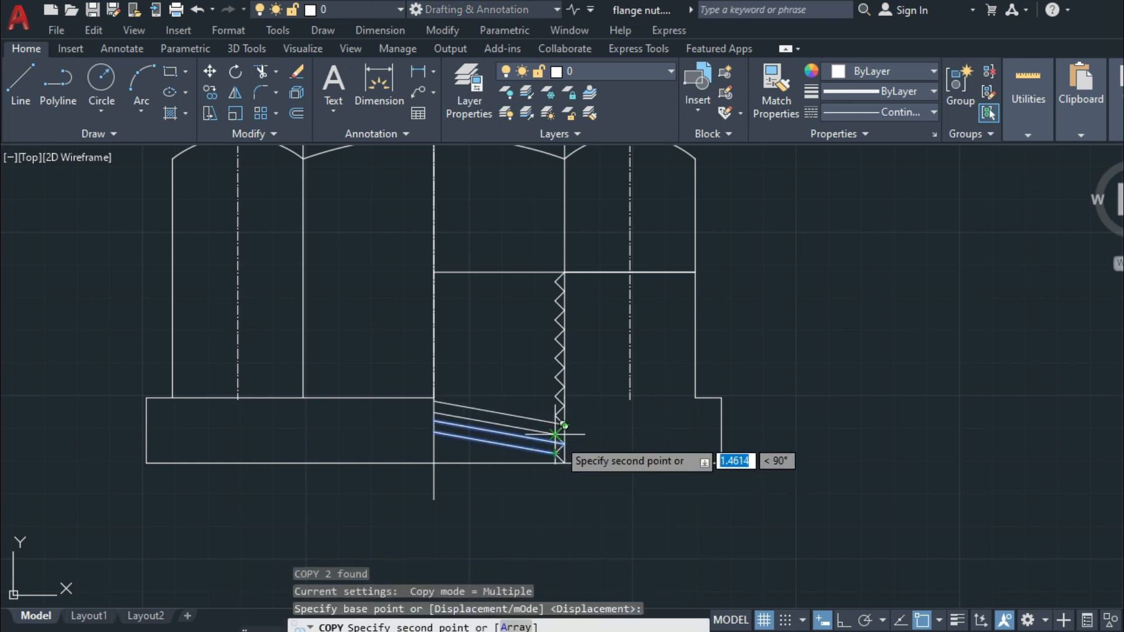
left_click(557, 439)
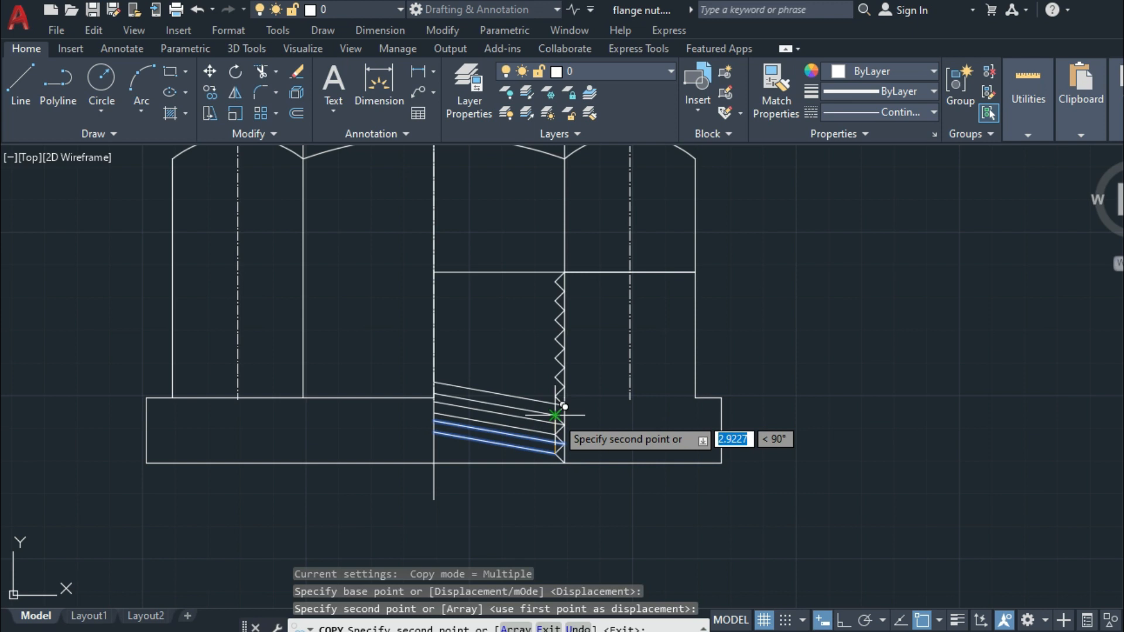
left_click(555, 415)
left_click(555, 397)
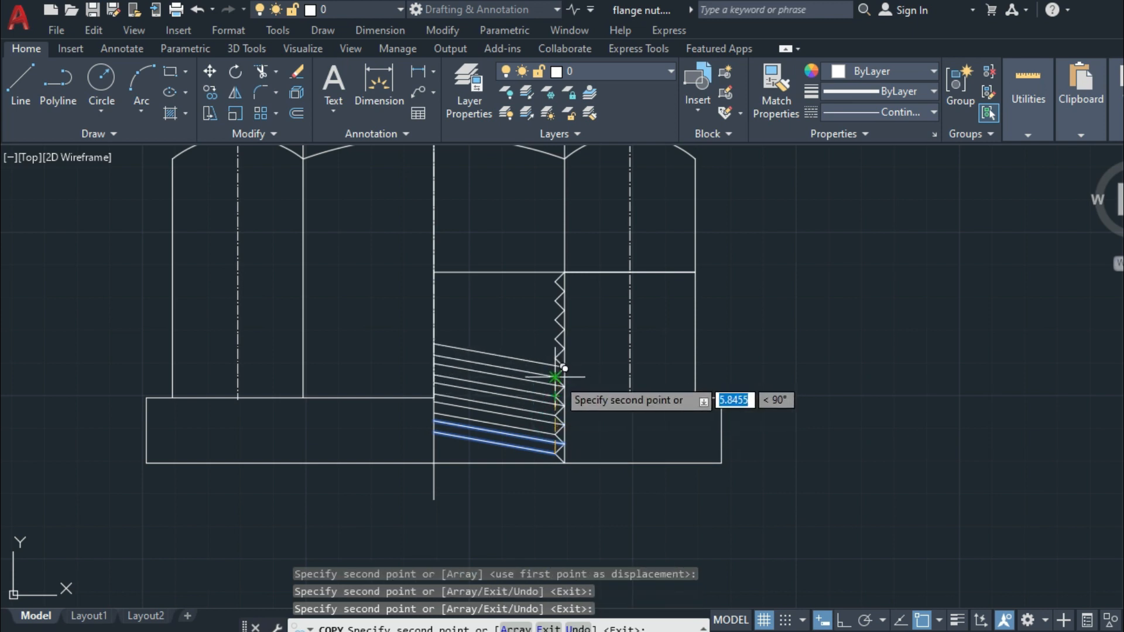
left_click(555, 377)
left_click(556, 355)
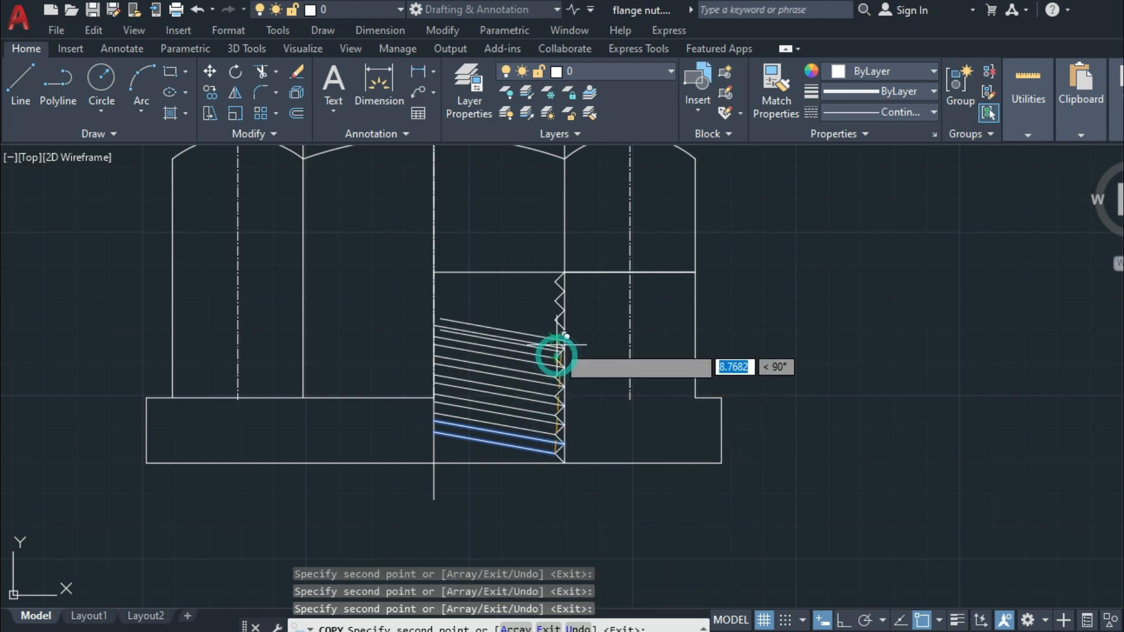
left_click(555, 337)
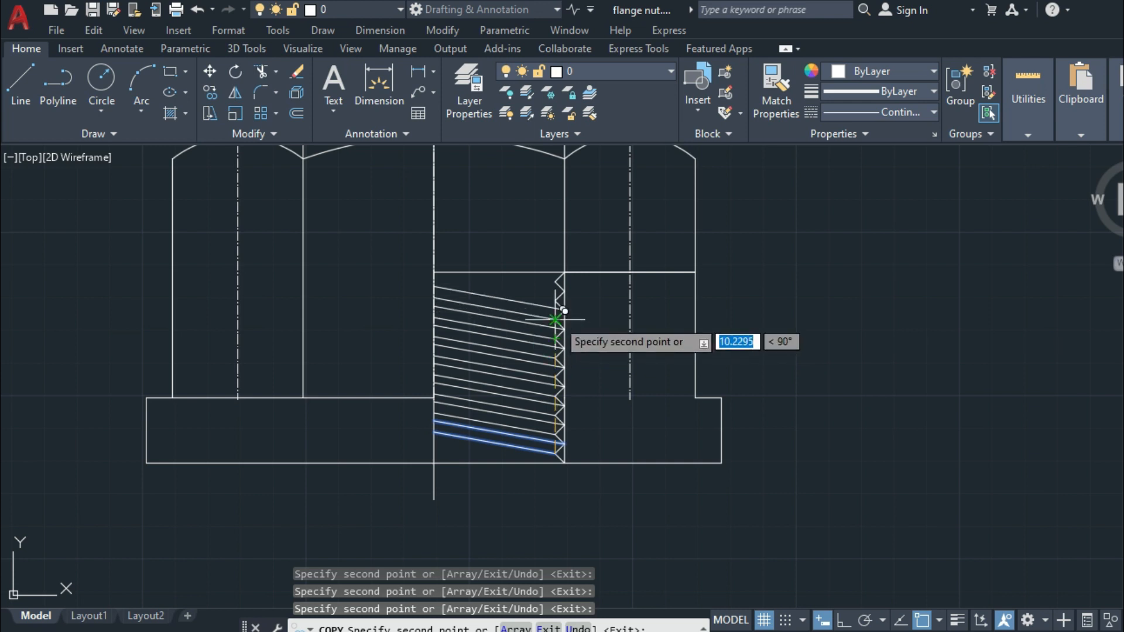
left_click(555, 319)
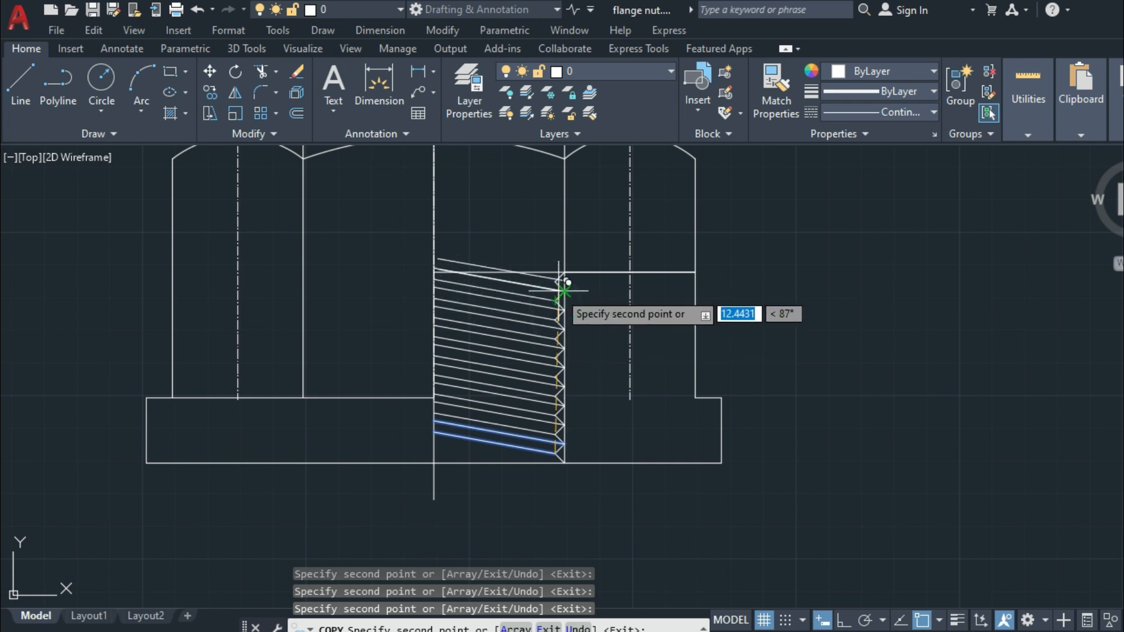
left_click(555, 283)
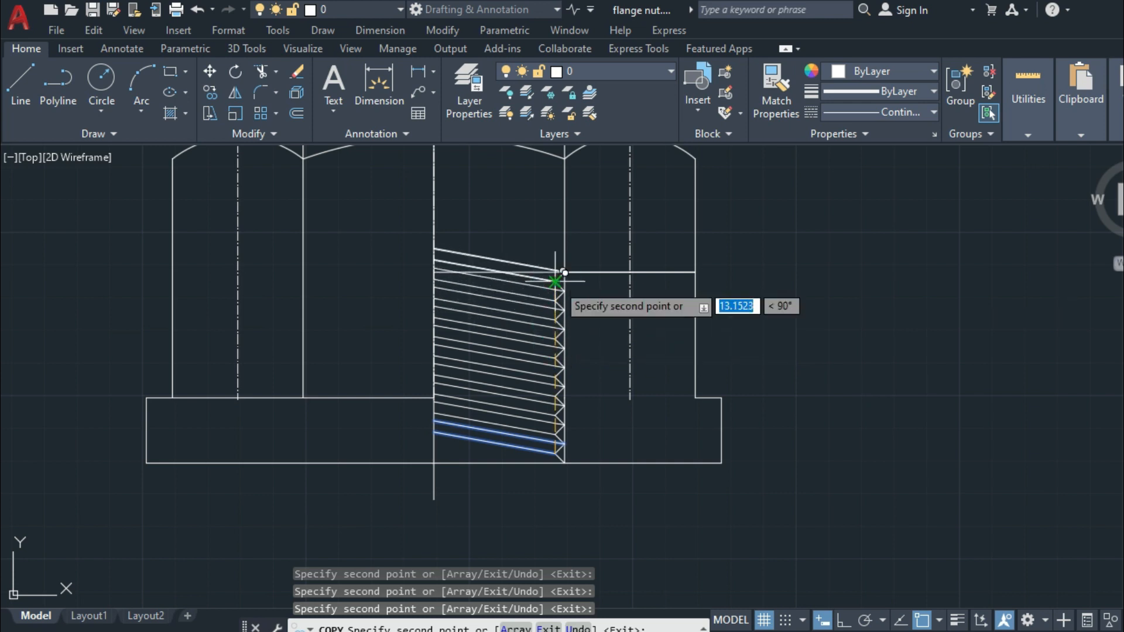
key("Return")
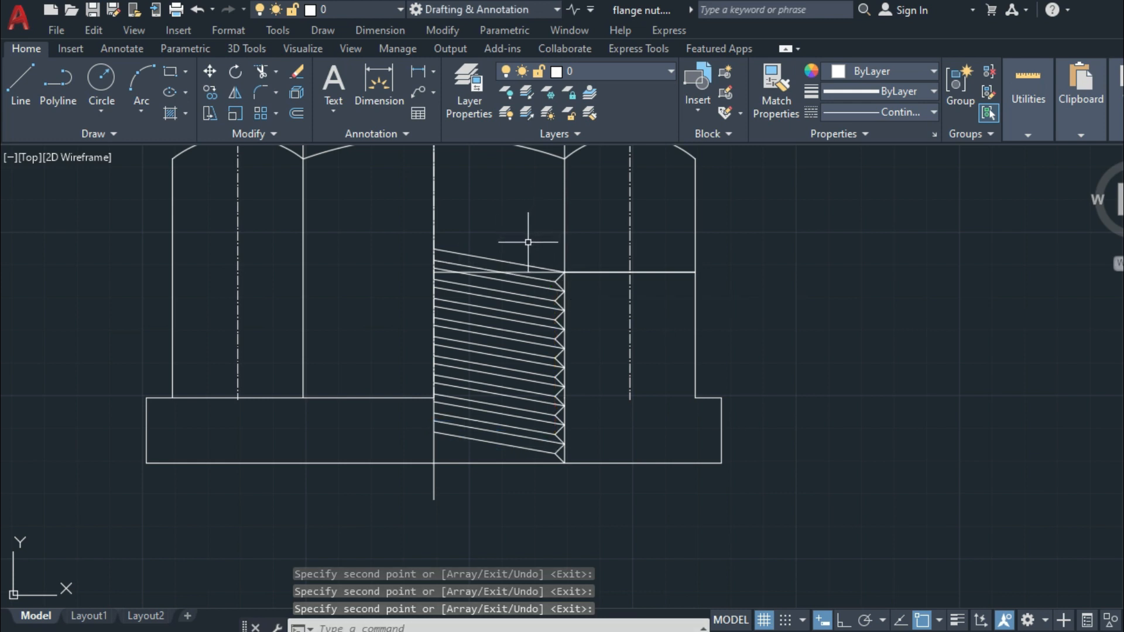
Delete the topmost slanted line and trim the remaining slanted line portions above the horizontal line at the thread's top.
left_click(522, 265)
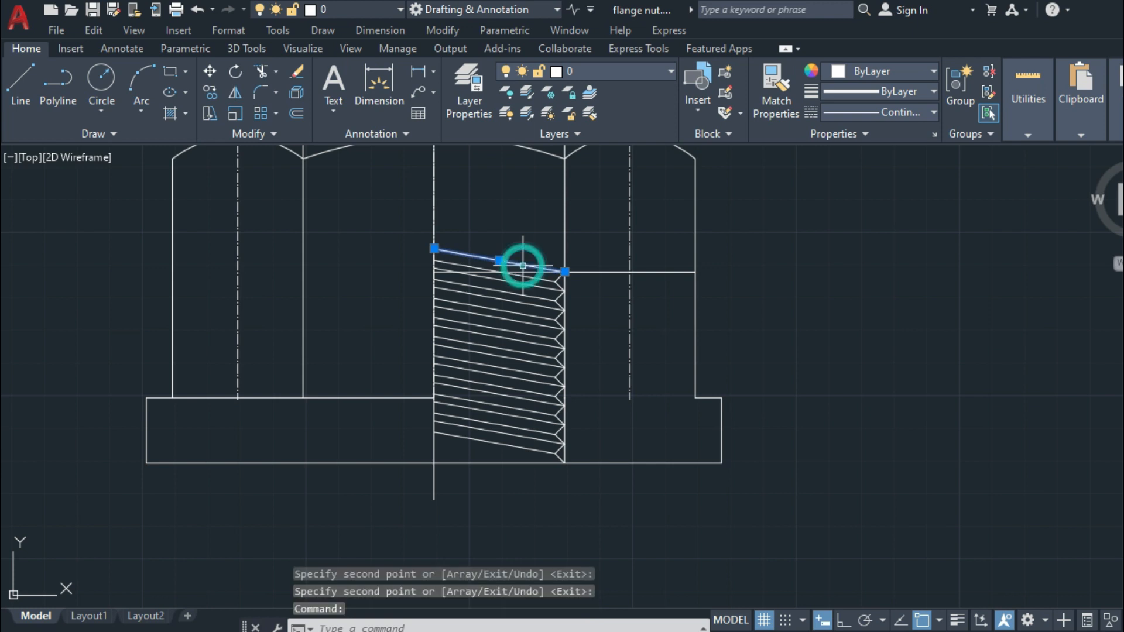
key("Delete")
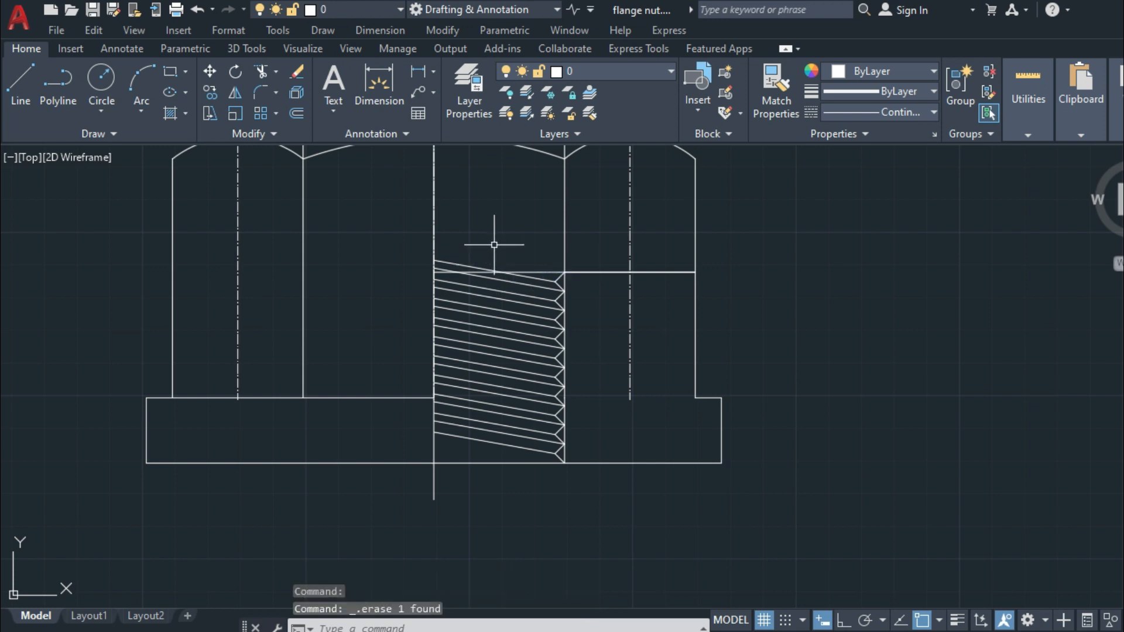
type("tr")
key("Return")
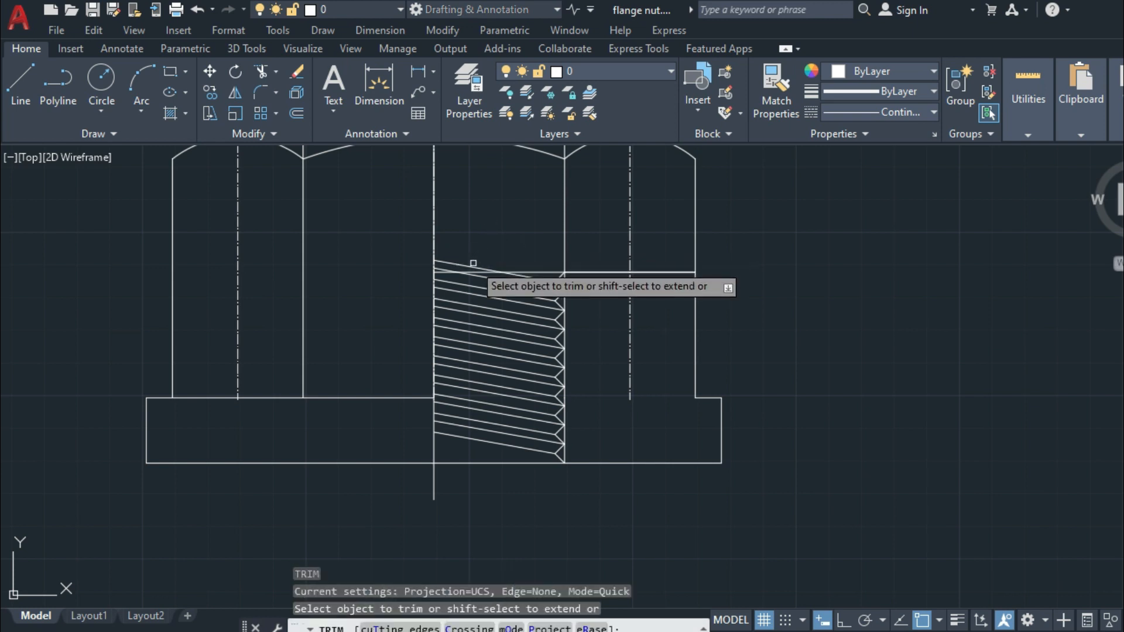
left_click(472, 265)
left_click(447, 264)
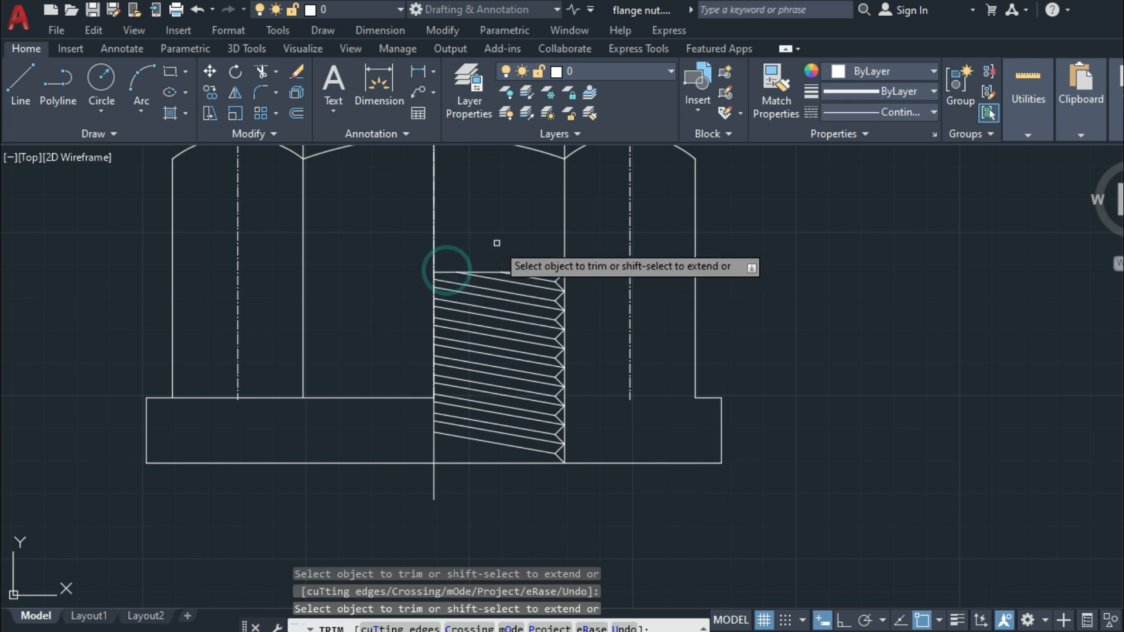
key("Return")
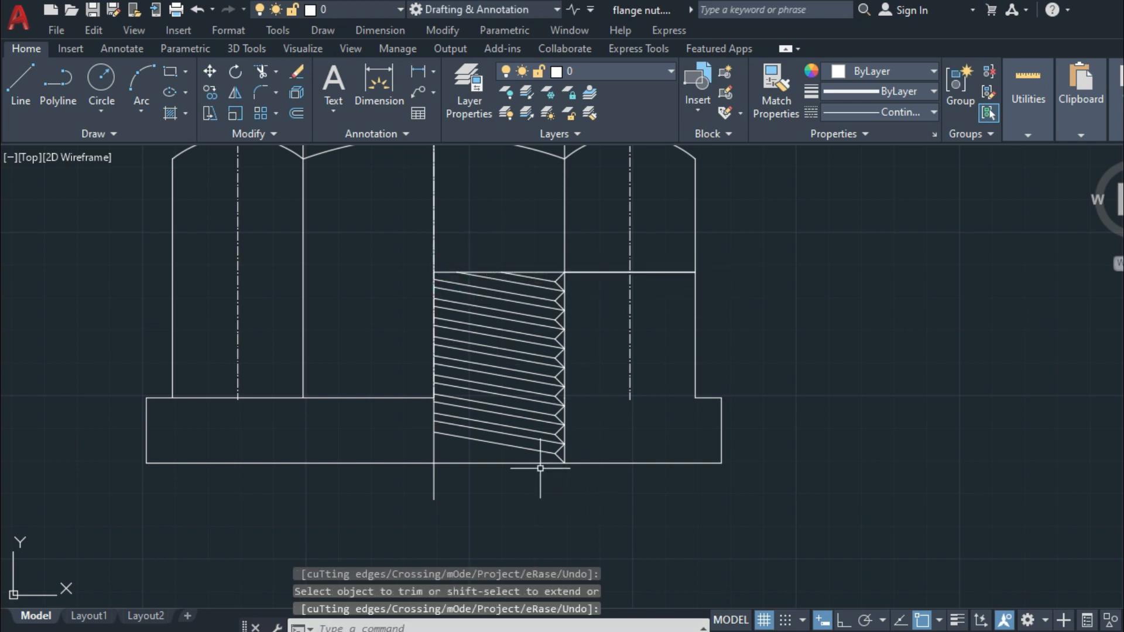
scroll(541, 469, "down", 2)
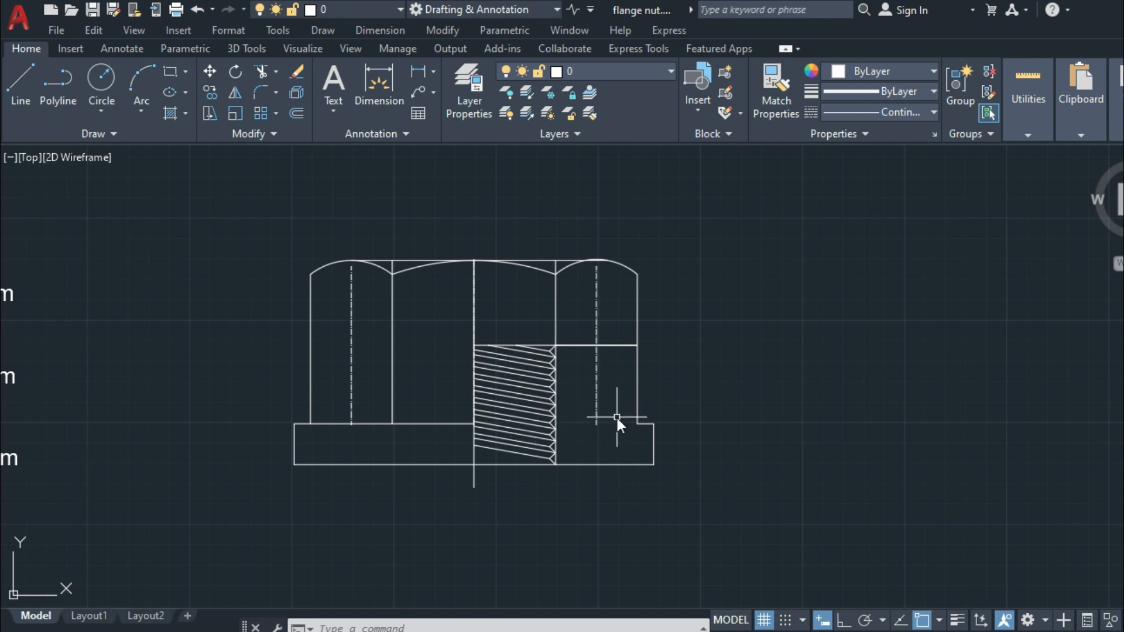
Hatch the sectioned area between the thread and the nut's right outer edge, including the flange, with the ANSI34 pattern.
type("H")
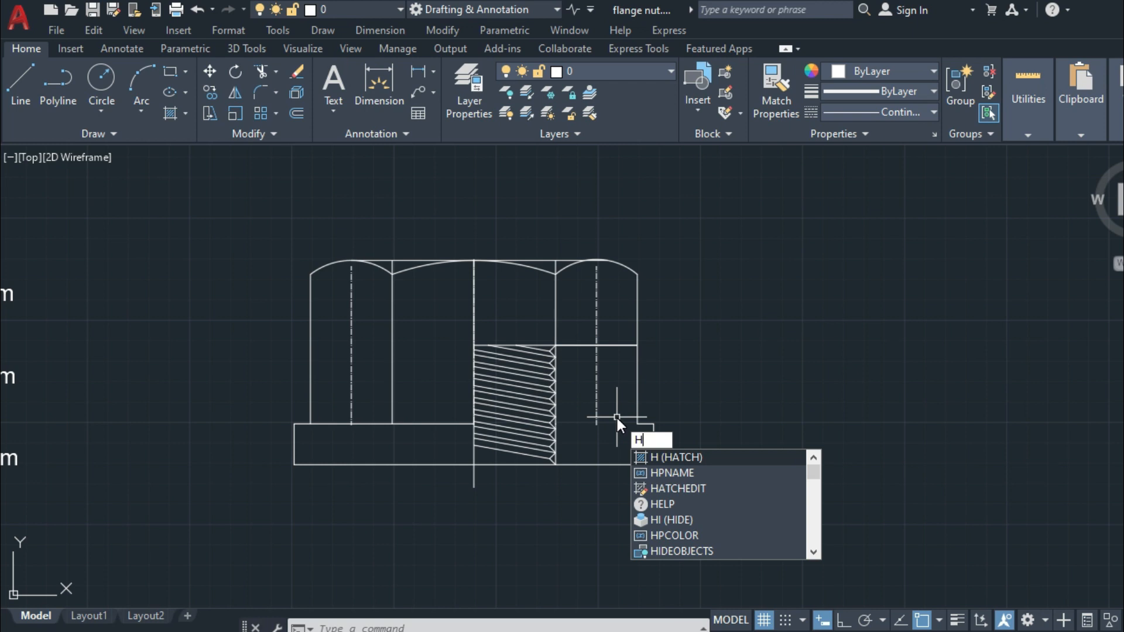
key("Return")
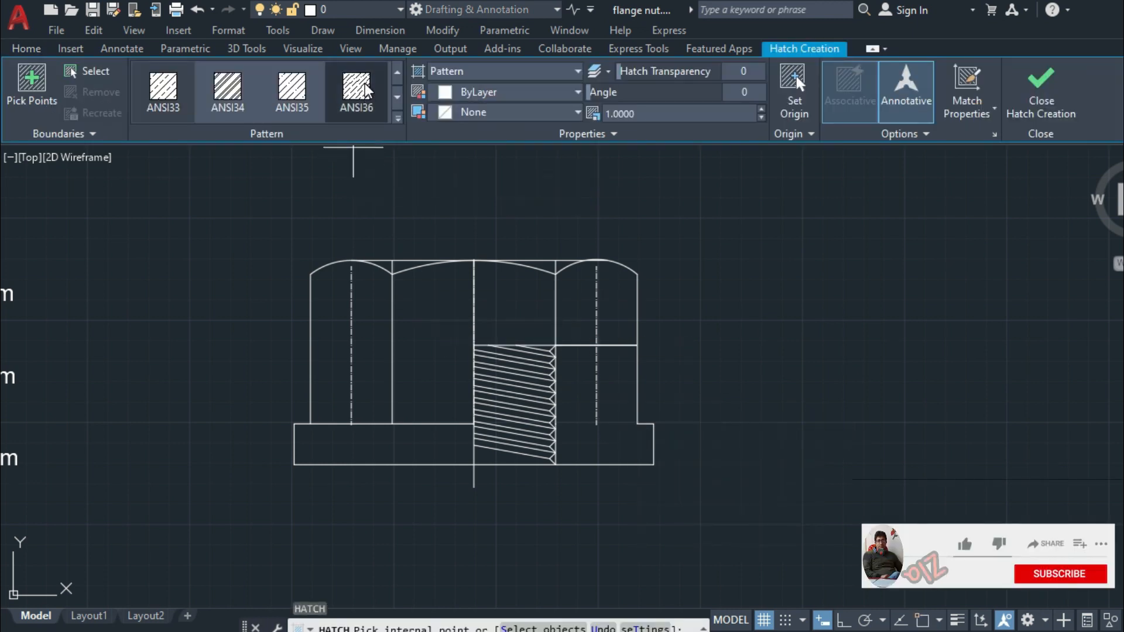
left_click(234, 87)
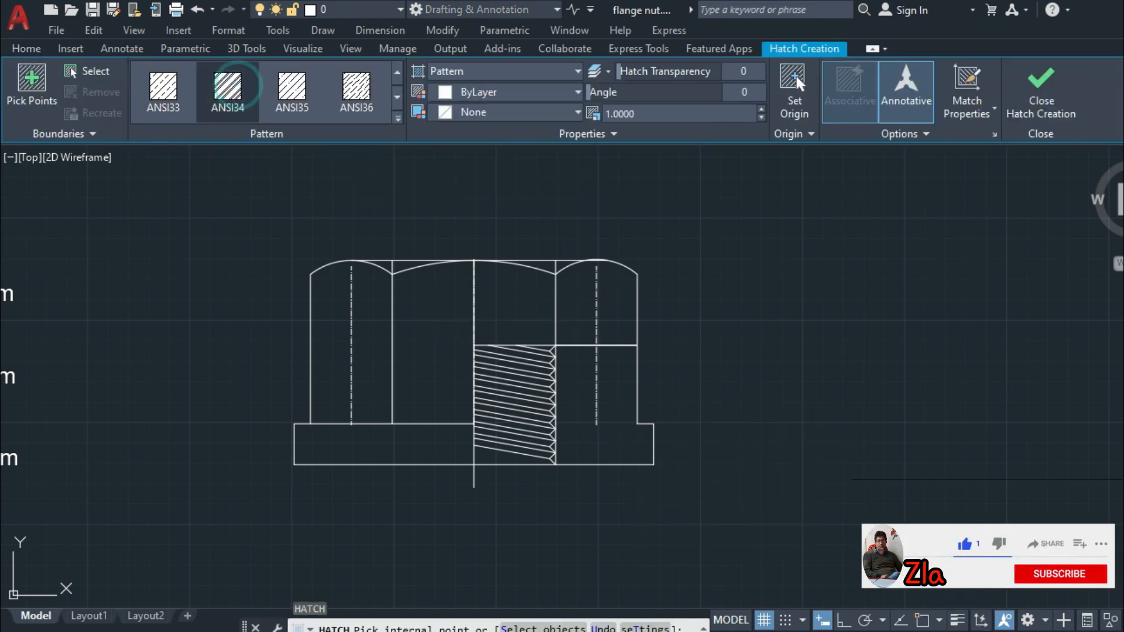
left_click(578, 388)
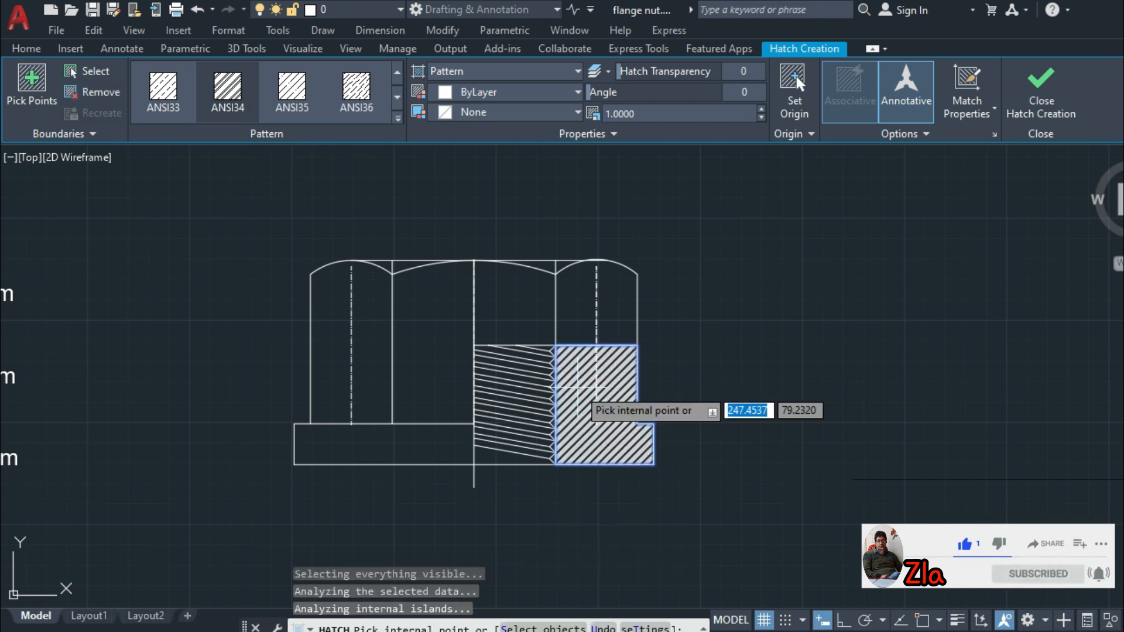
key("Return")
Draw three vertical construction lines through the flange's lower-left corner, lower-right corner and bottom centre to project the top view.
scroll(686, 399, "down", 2)
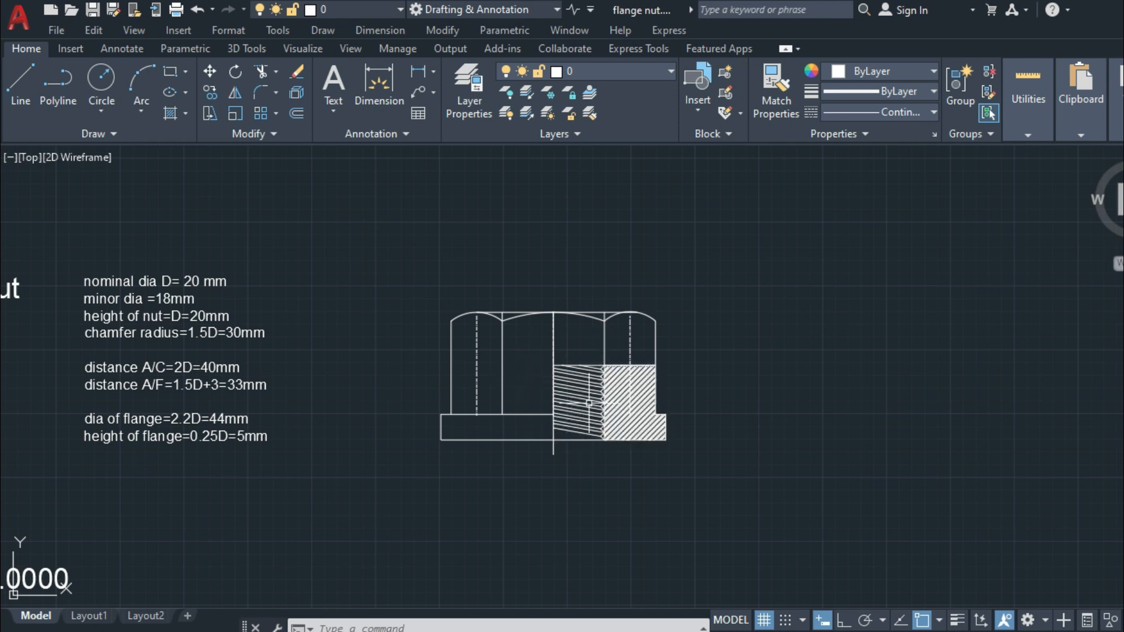
type("p")
key("Return")
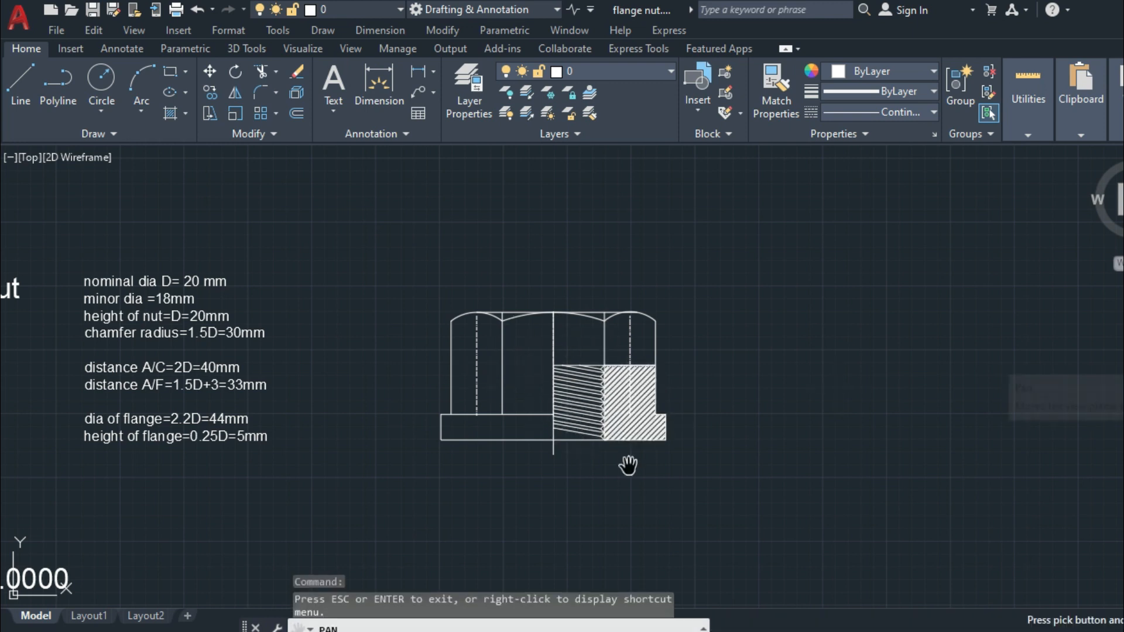
left_click_drag(602, 464, 579, 336)
right_click(689, 341)
left_click(720, 353)
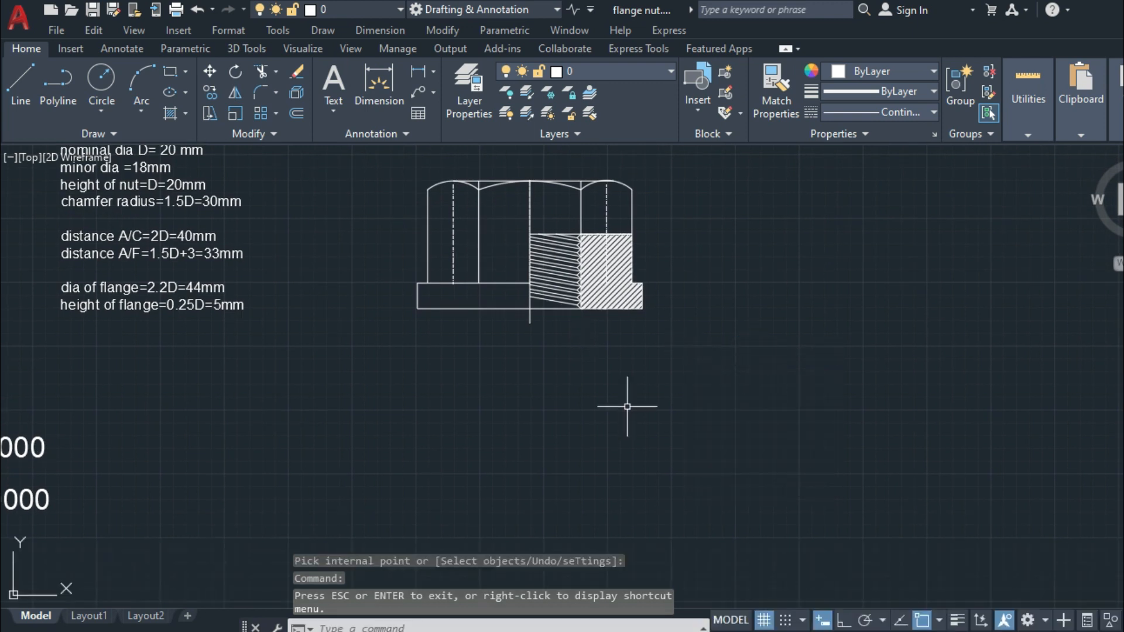
type("xl")
key("Return")
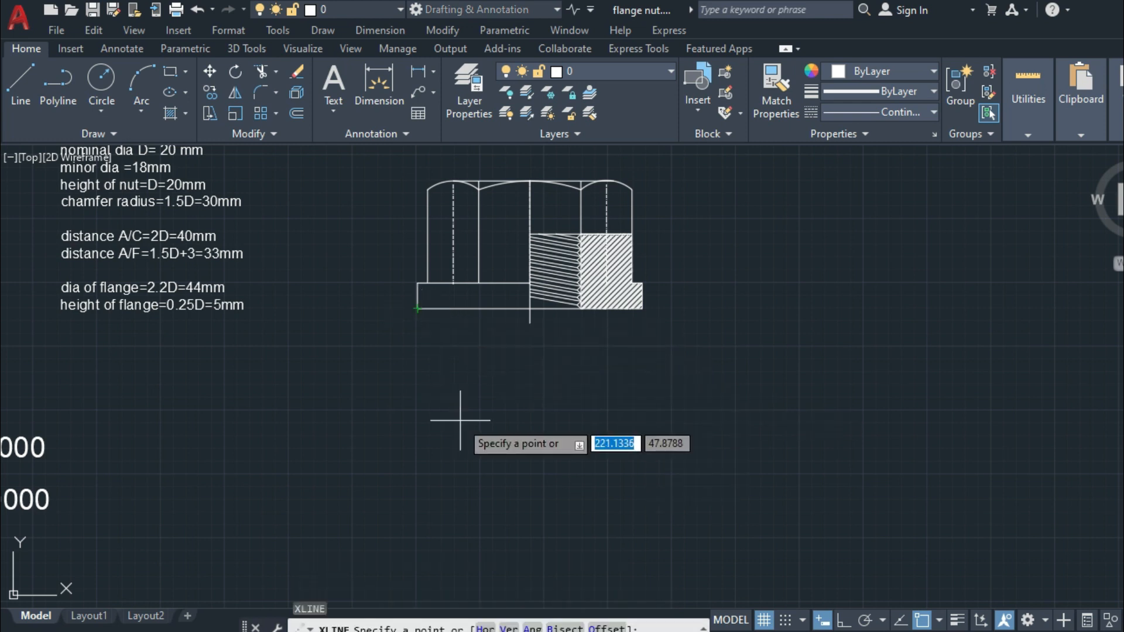
type("v")
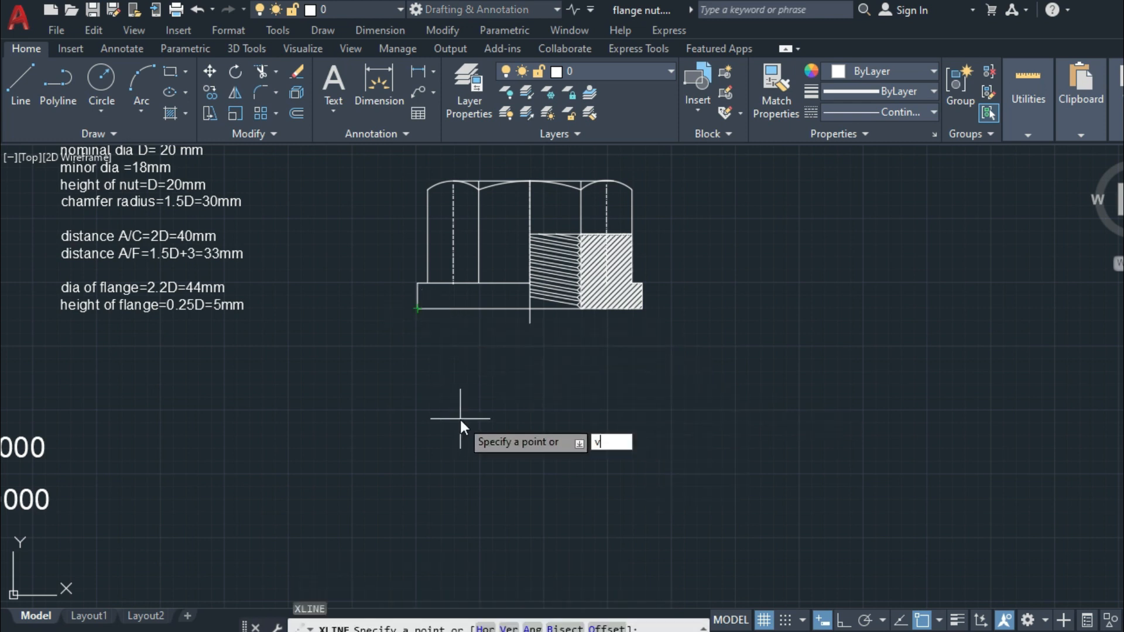
key("Return")
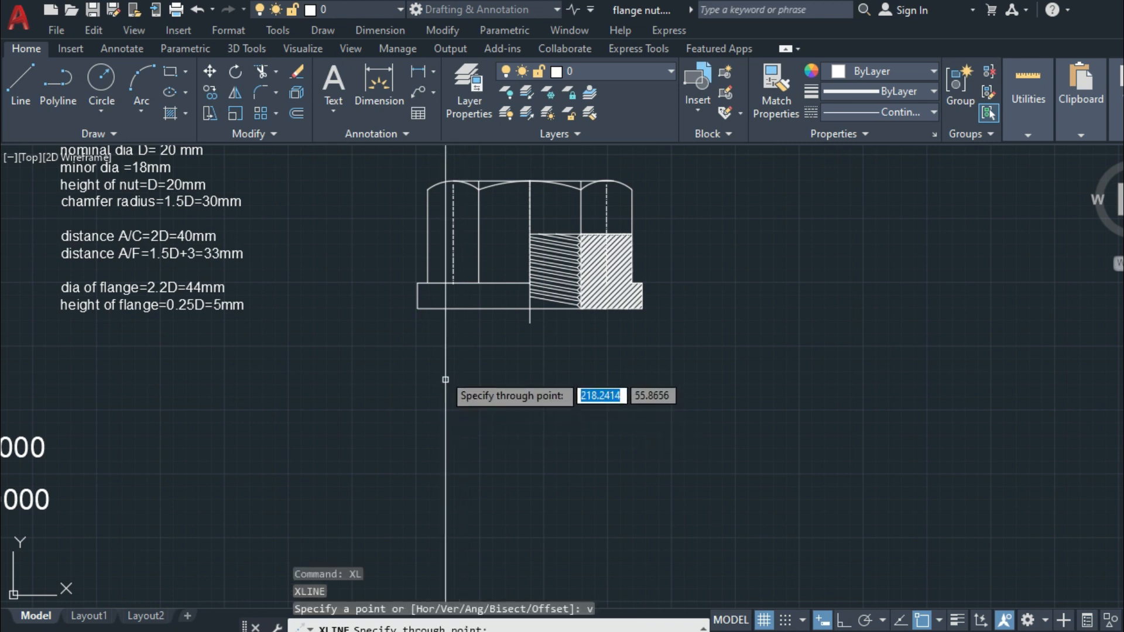
left_click(418, 308)
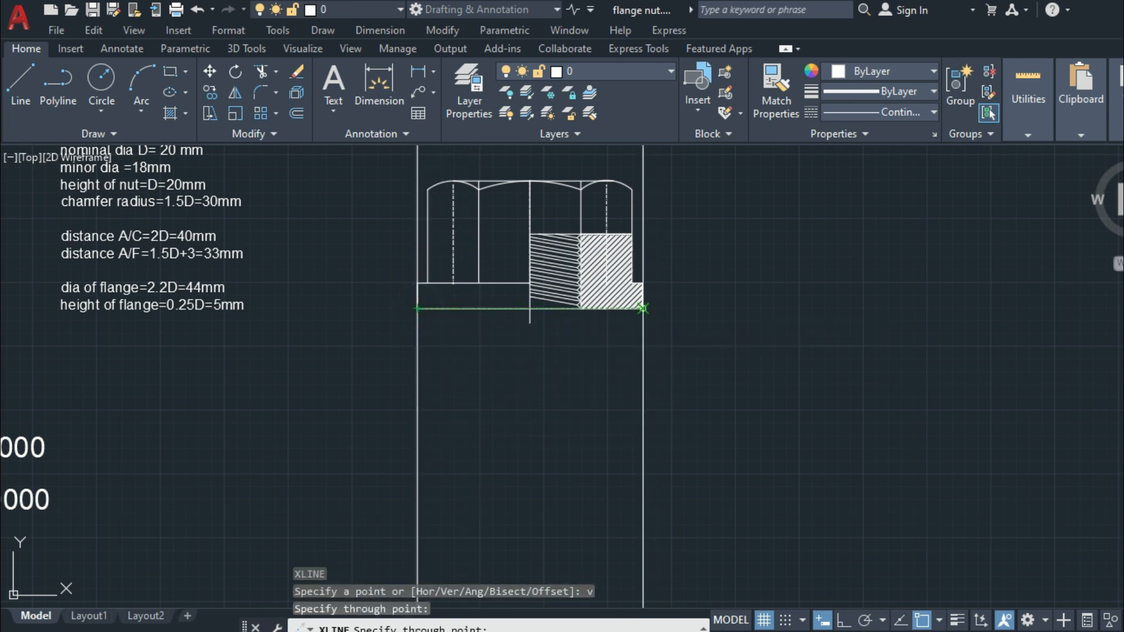
left_click(642, 308)
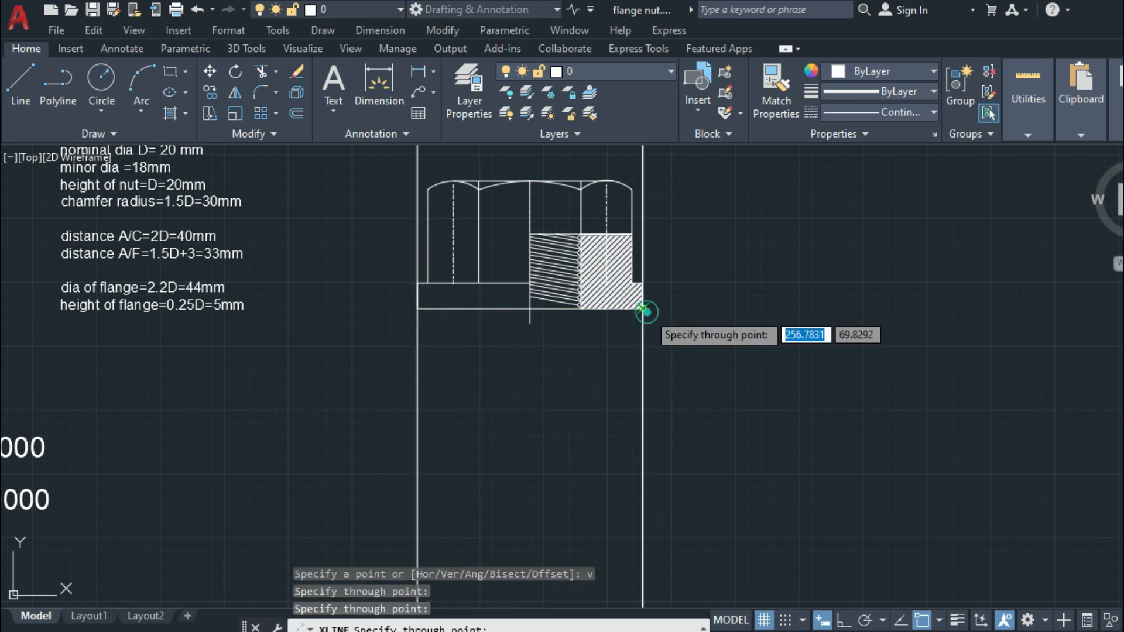
left_click(529, 309)
key("Return")
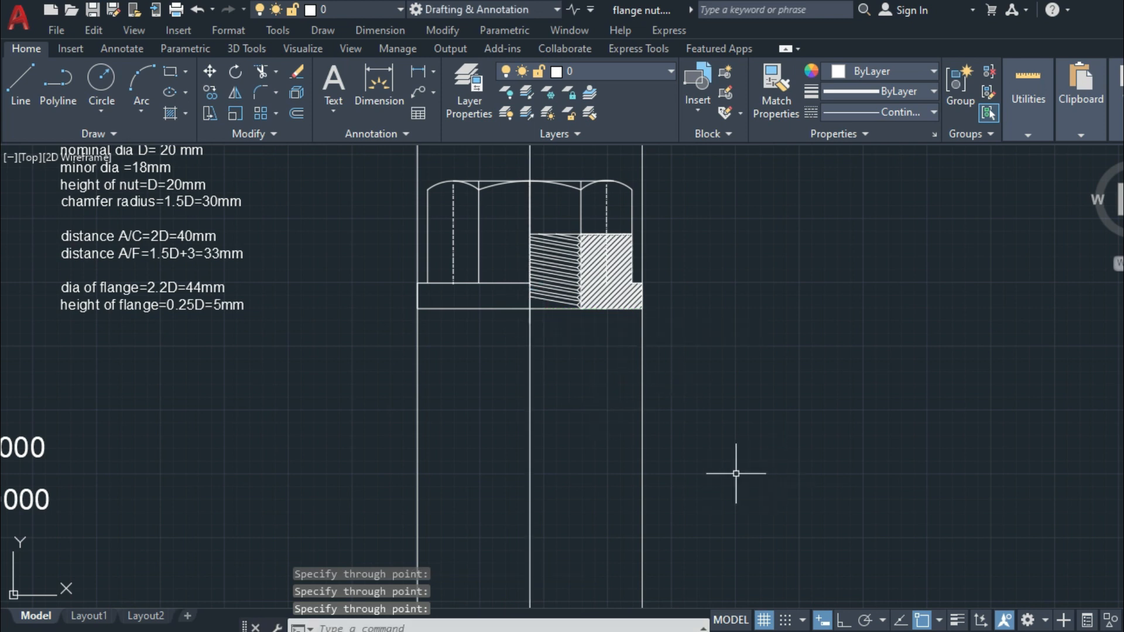
With Ortho on, draw a horizontal line below the front view, crossing all three vertical construction lines.
type("l")
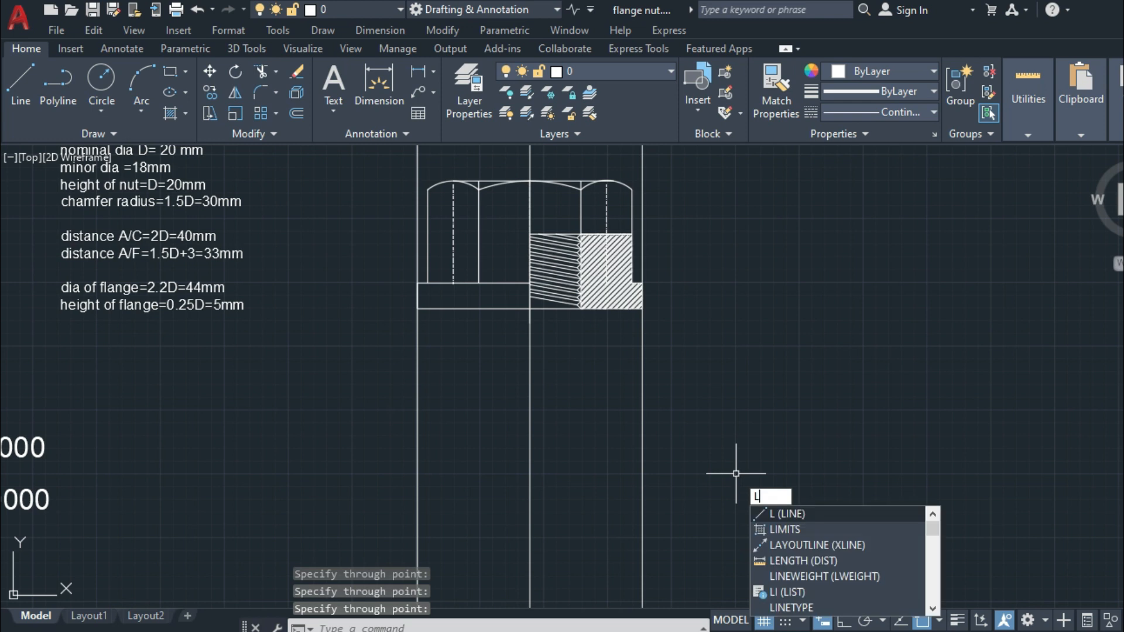
key("Return")
left_click(391, 516)
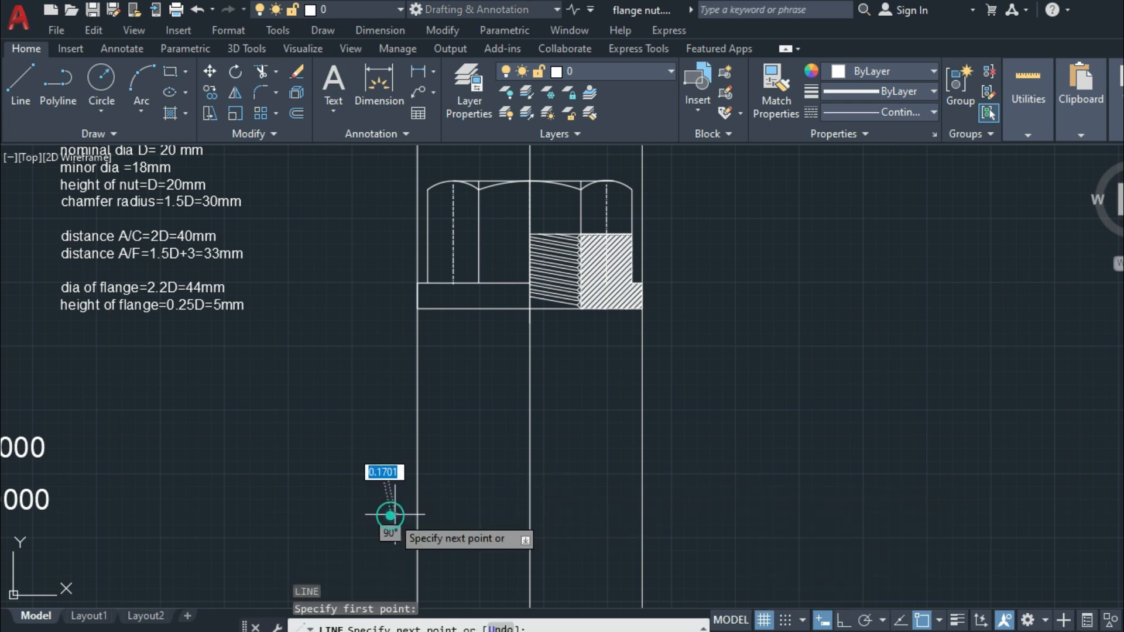
left_click(844, 621)
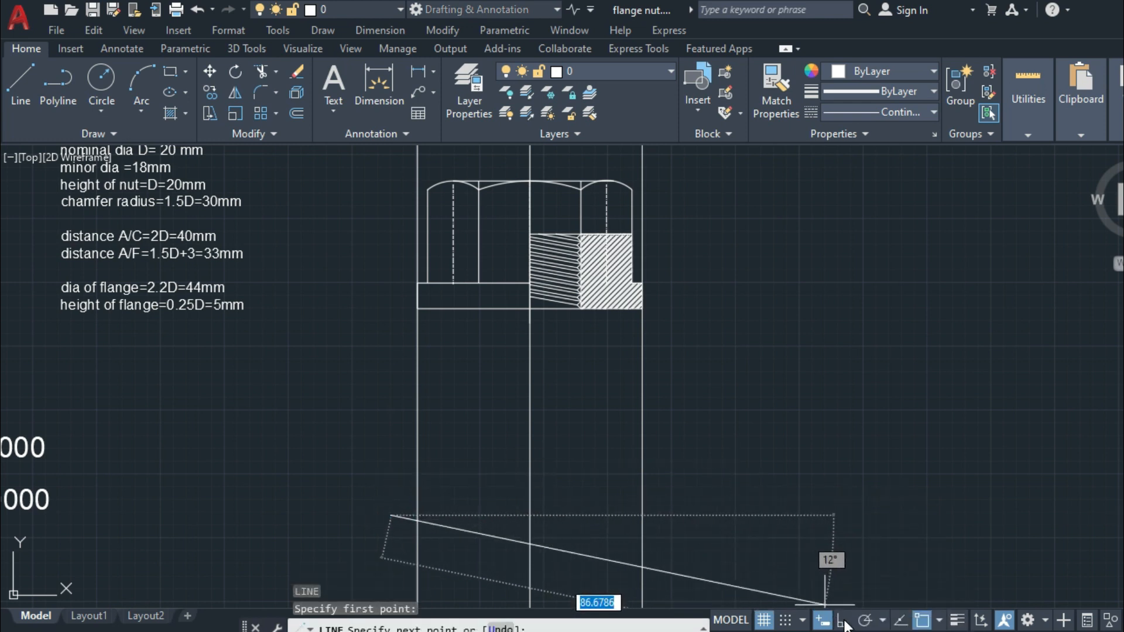
left_click(683, 518)
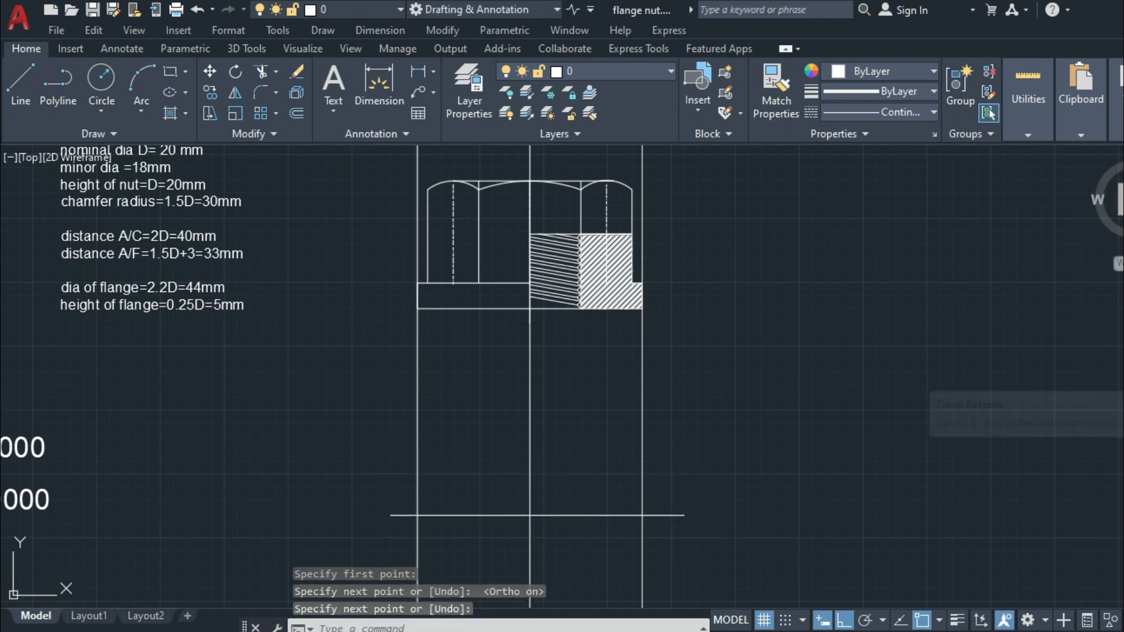
Examine the finished reference top view with its diameter dimensions and the list of nut proportions.
left_click(1117, 370)
mouse_move(880, 466)
left_mouse_down()
mouse_move(869, 424)
mouse_move(921, 327)
left_mouse_up()
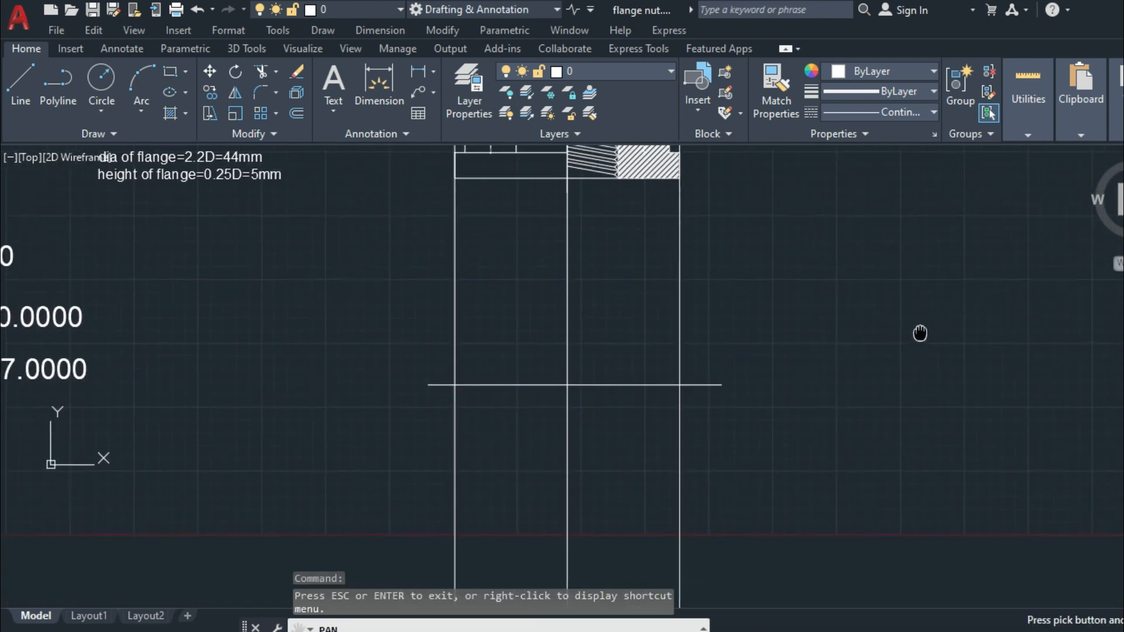
right_click(897, 389)
left_click(942, 404)
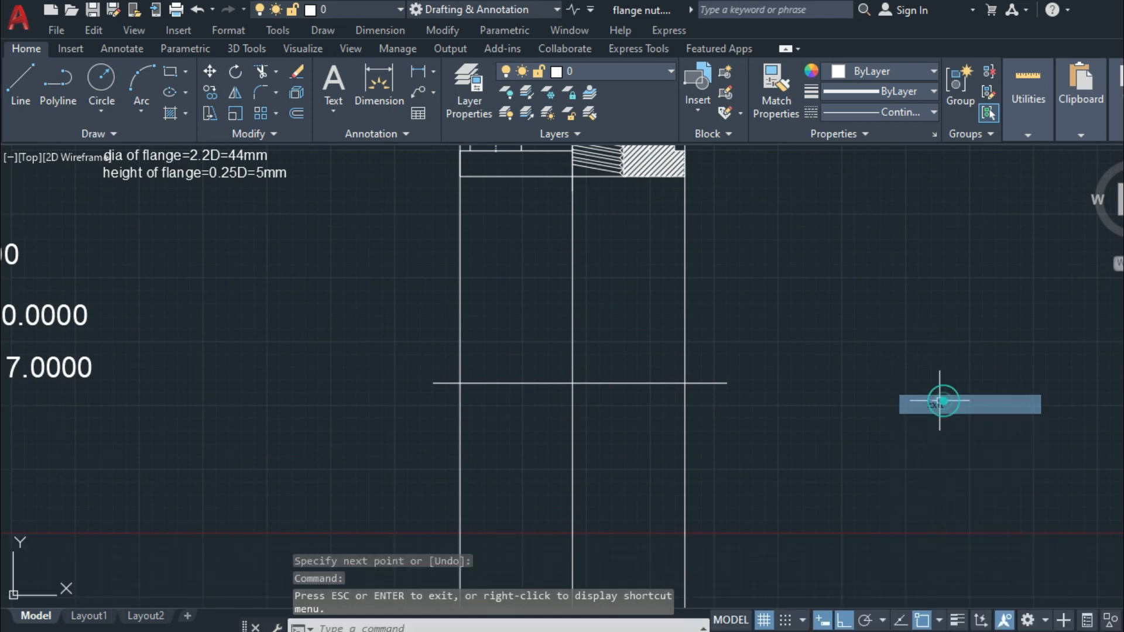
left_click(1117, 370)
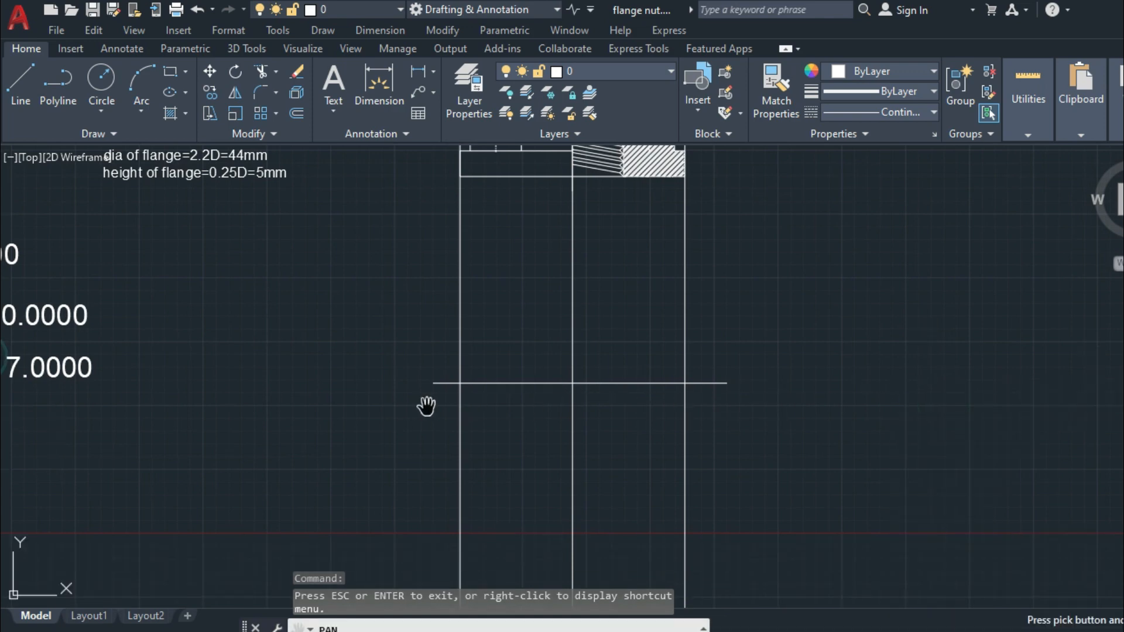
mouse_move(427, 405)
left_mouse_down()
mouse_move(790, 445)
mouse_move(990, 451)
left_mouse_up()
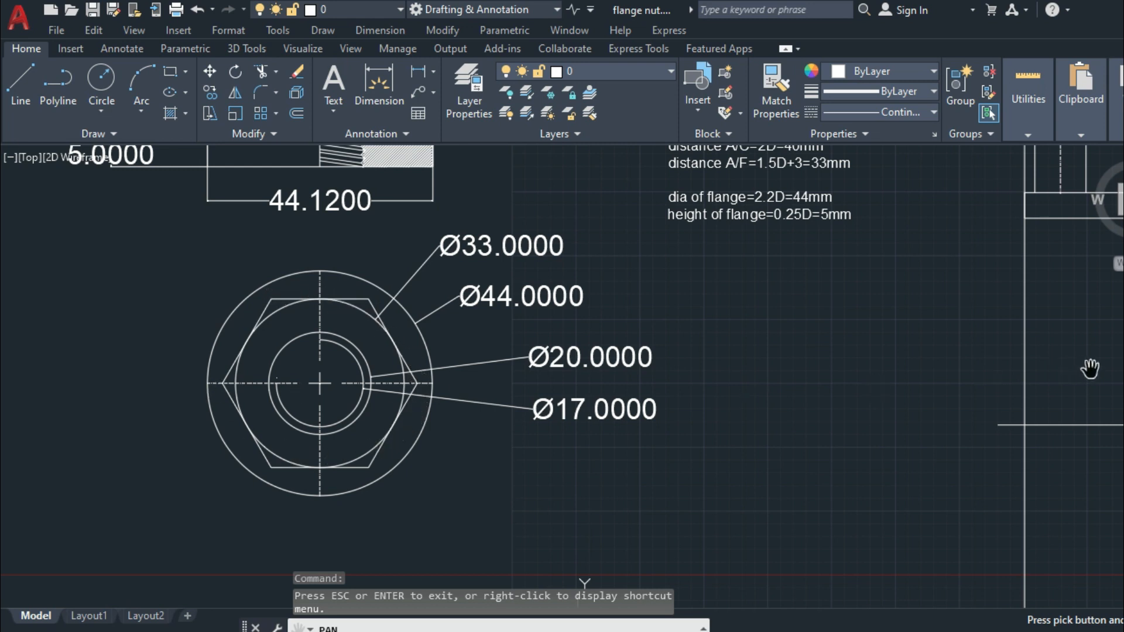
middle_click_drag(1090, 369, 512, 338)
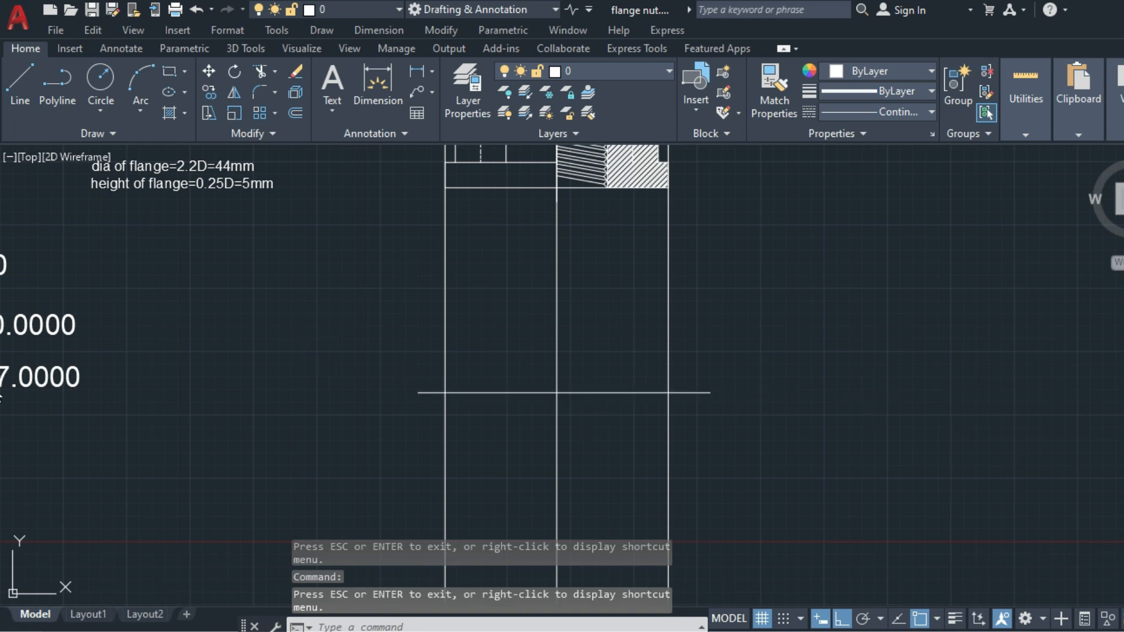
middle_click_drag(0, 357, 1, 356)
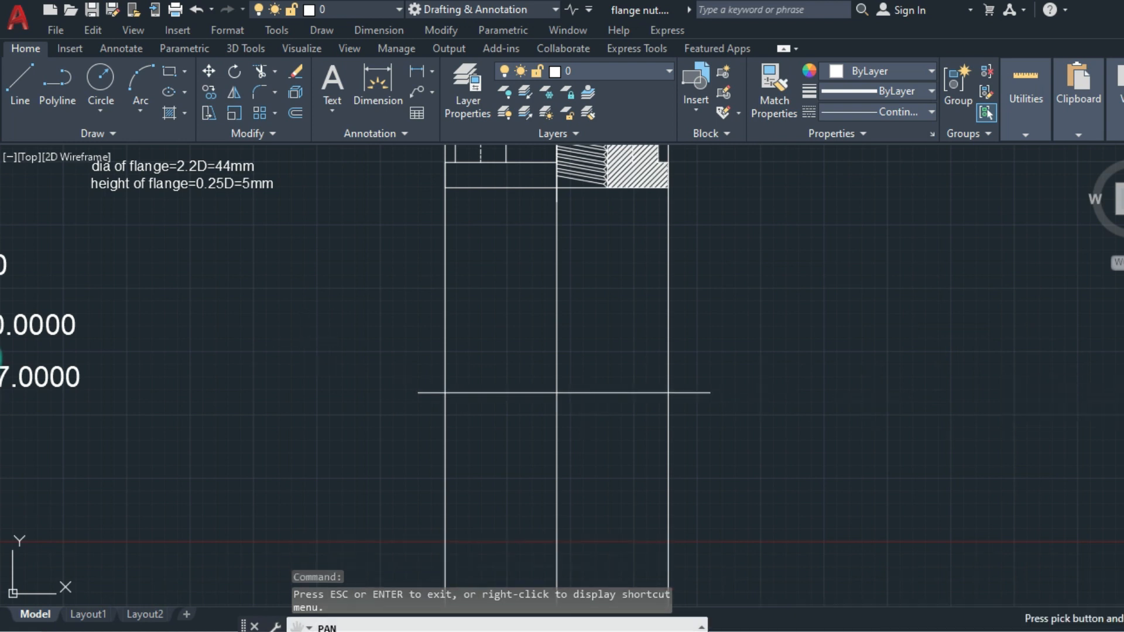
right_click(915, 371)
left_click(965, 381)
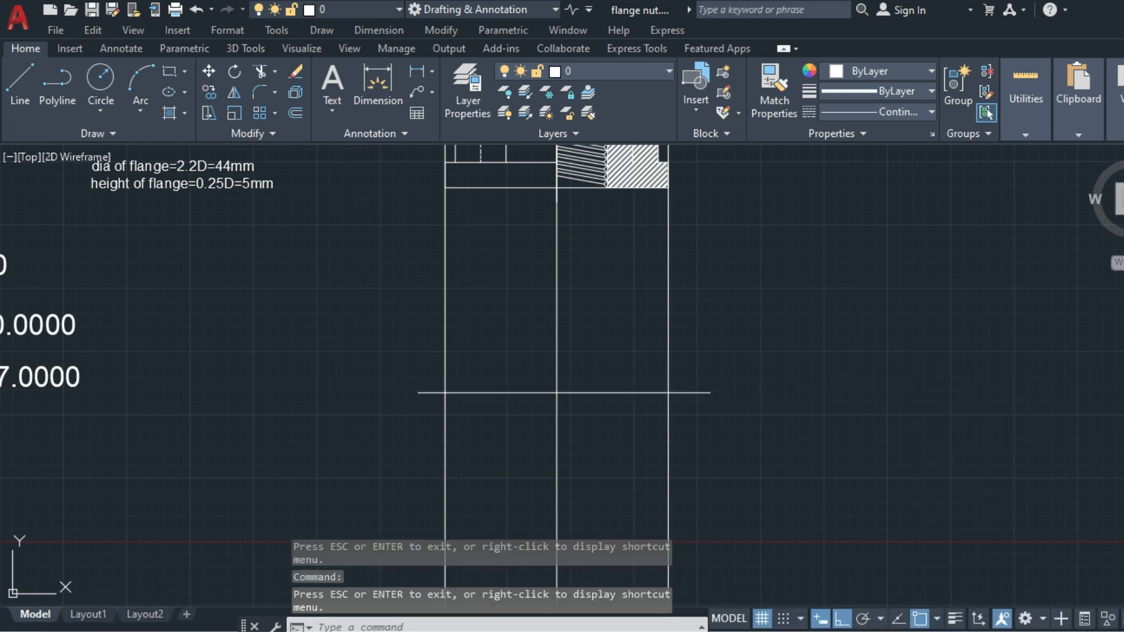
key("Return")
left_click_drag(374, 329, 419, 471)
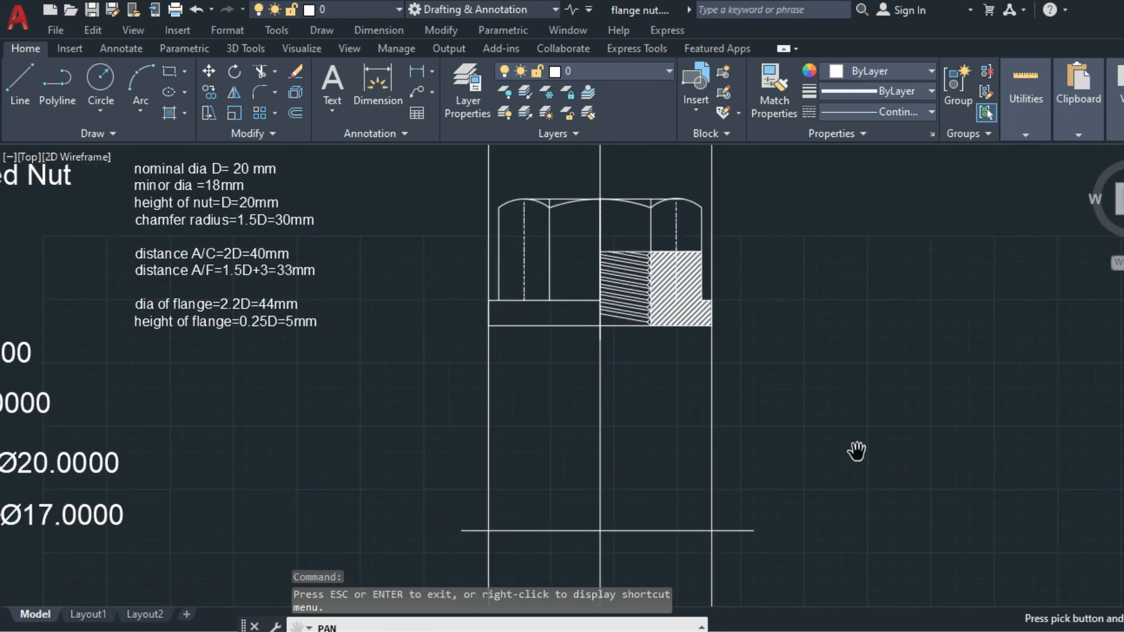
left_click_drag(843, 473, 828, 338)
right_click(828, 338)
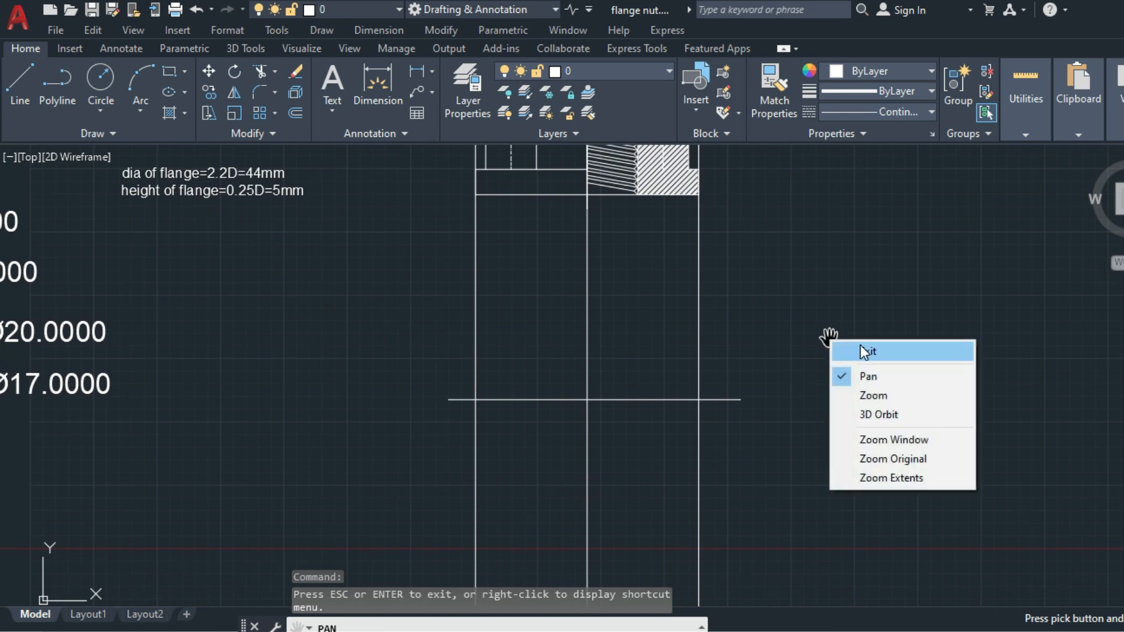
left_click(875, 351)
Draw a circle of radius 10 centred where the horizontal line crosses the middle vertical construction line.
type("c")
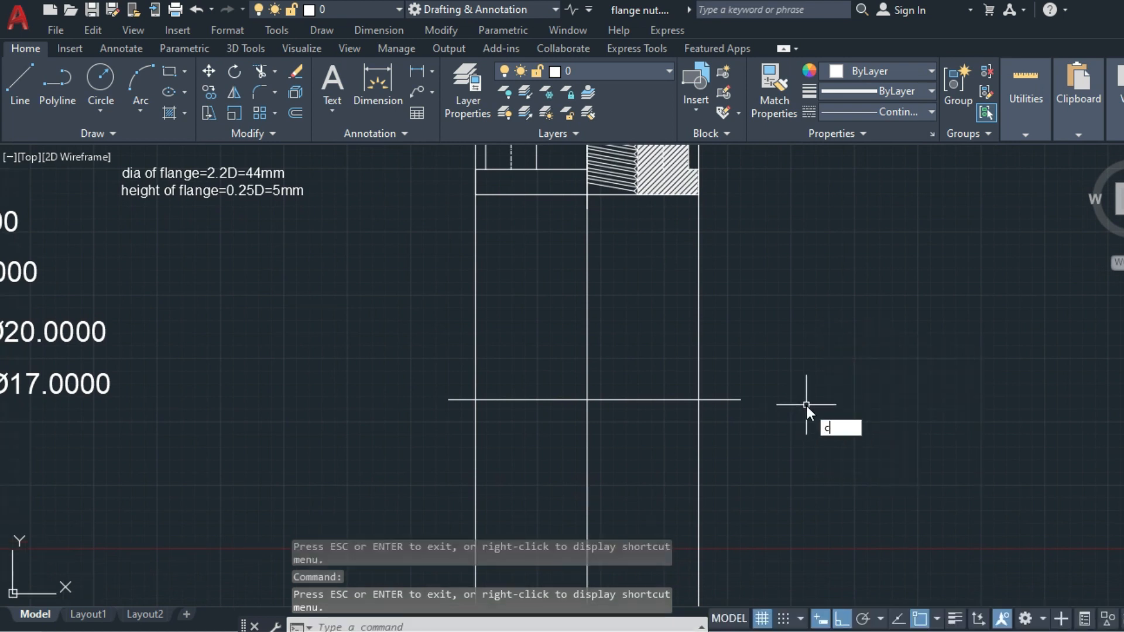
key("Return")
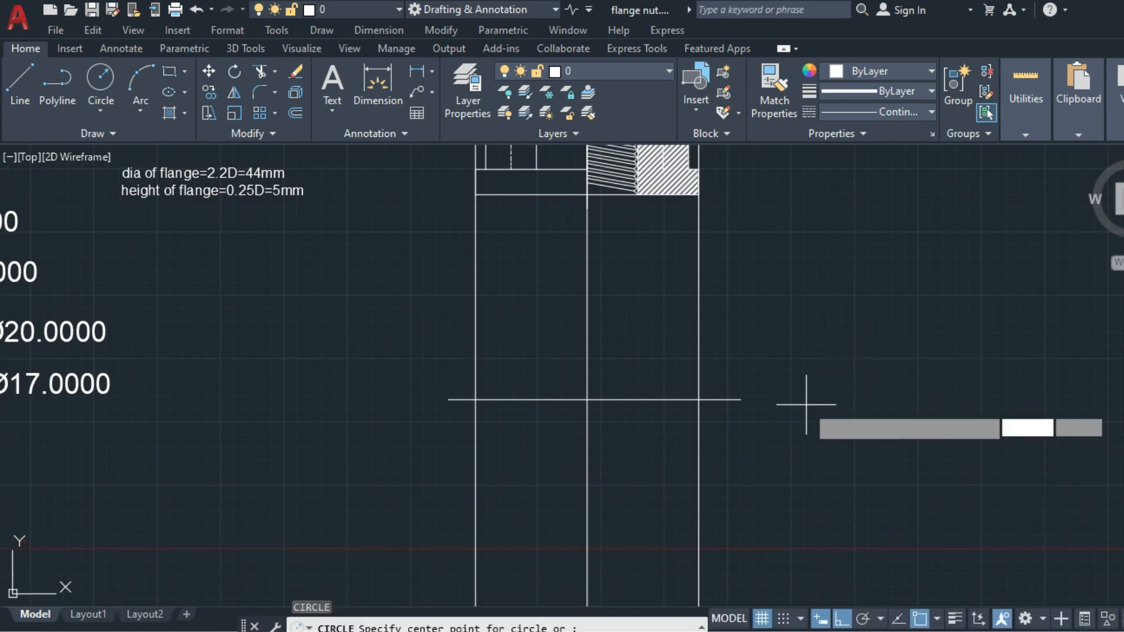
left_click(588, 400)
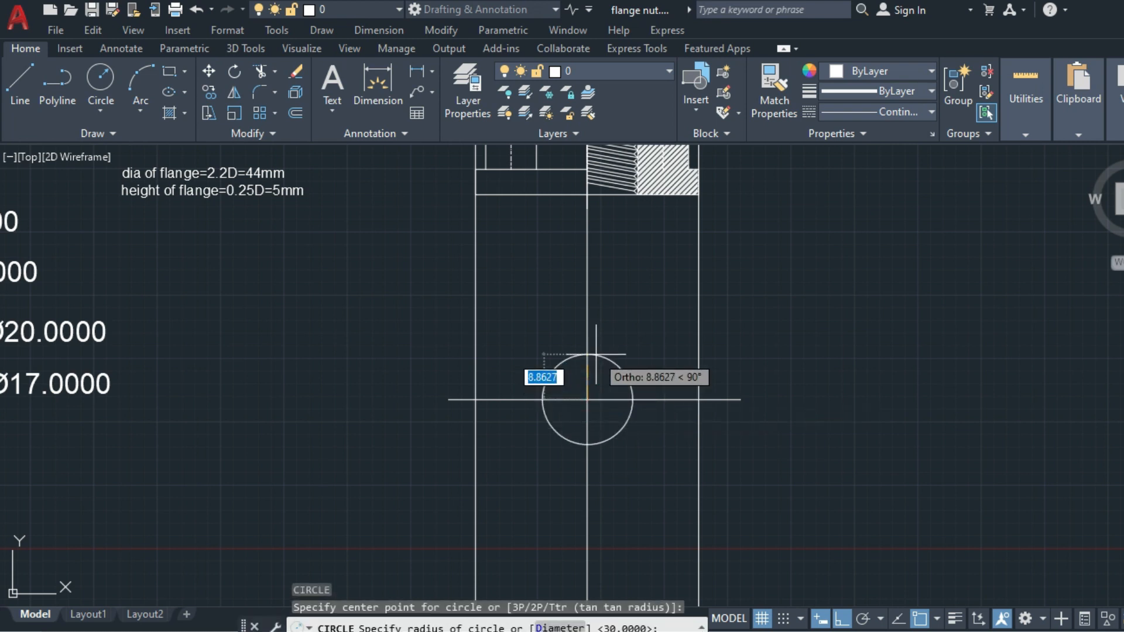
type("10")
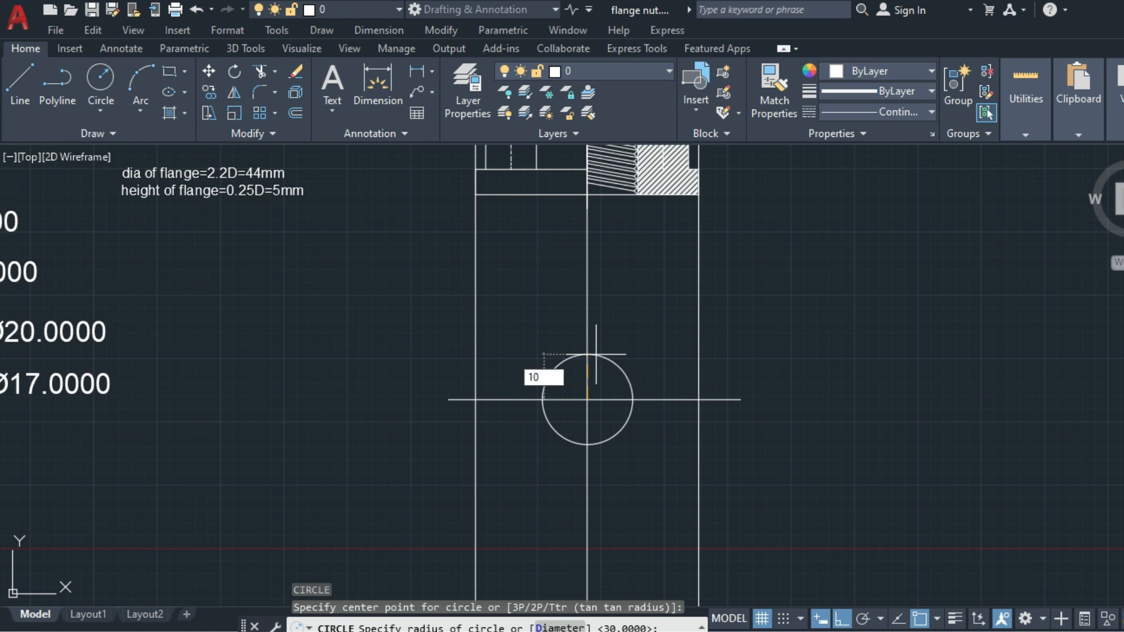
key("Return")
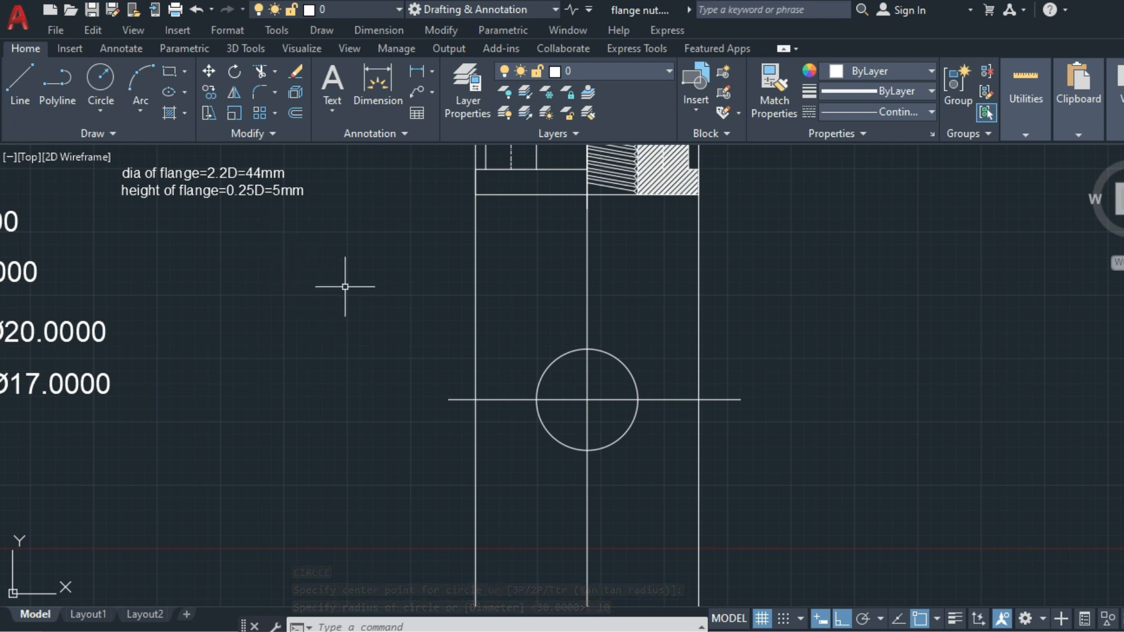
Draw a concentric circle of radius 9 for the minor diameter inside the radius 10 circle.
type("c")
key("Return")
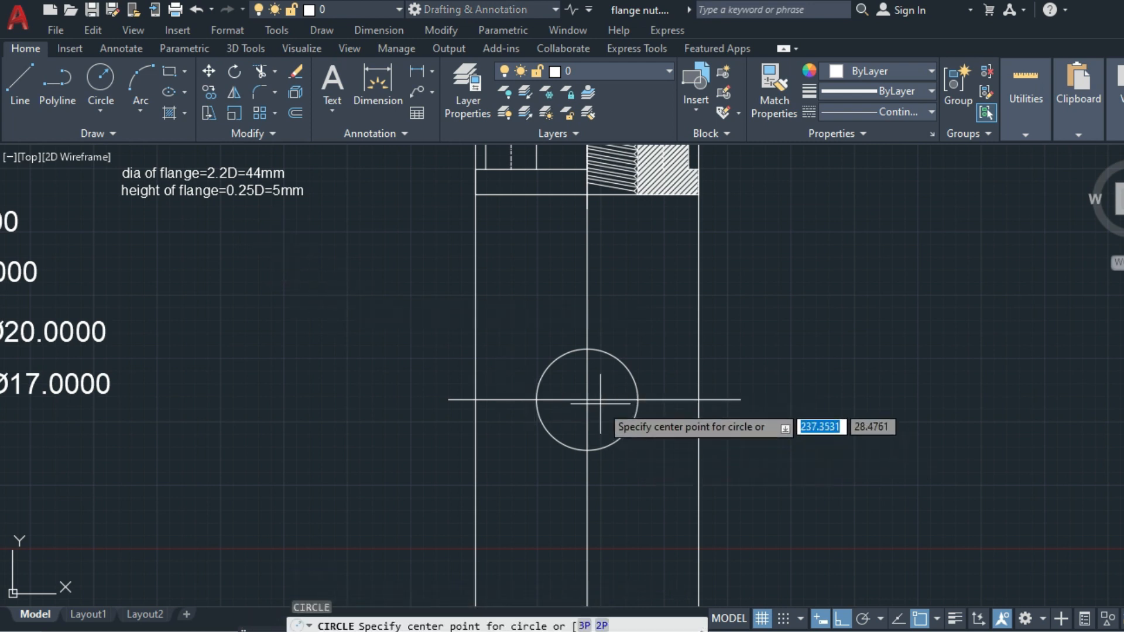
left_click(587, 400)
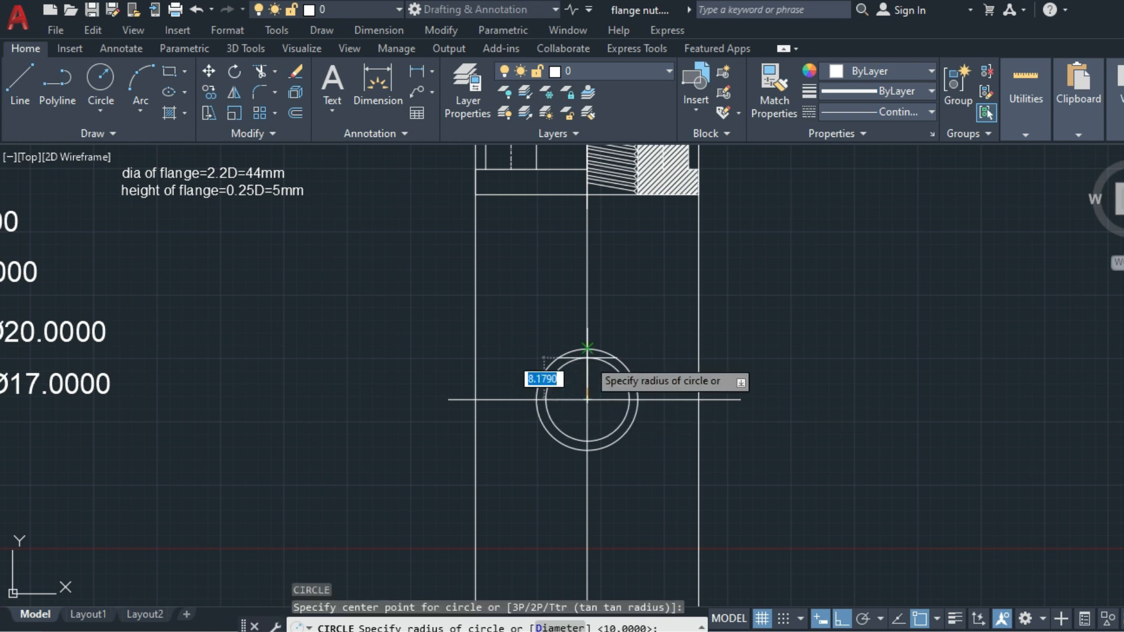
type("9")
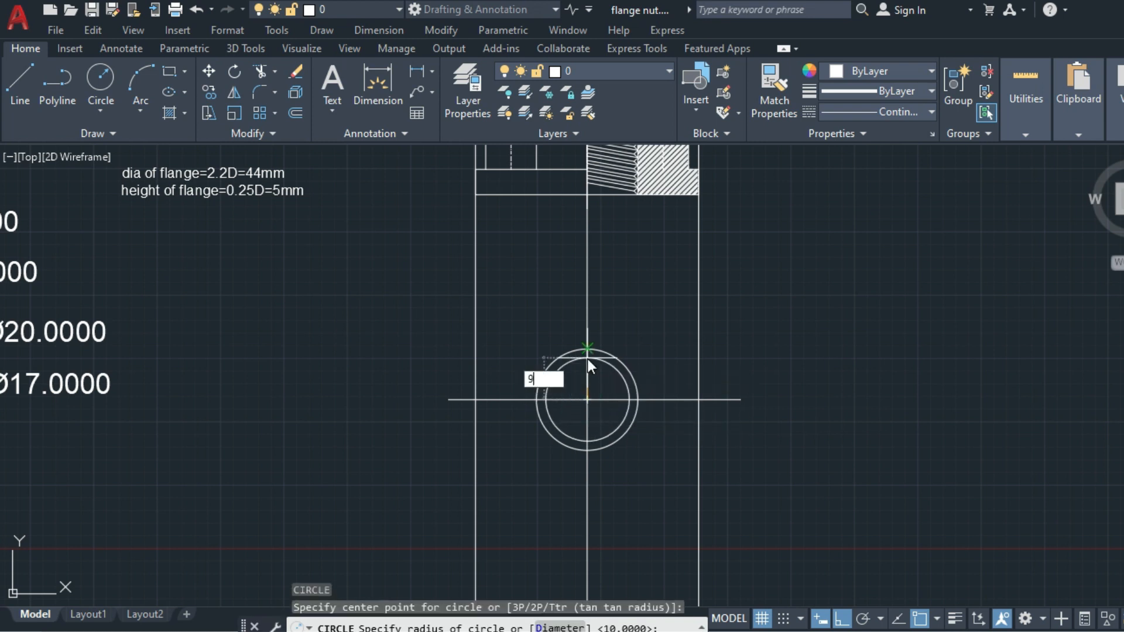
key("Return")
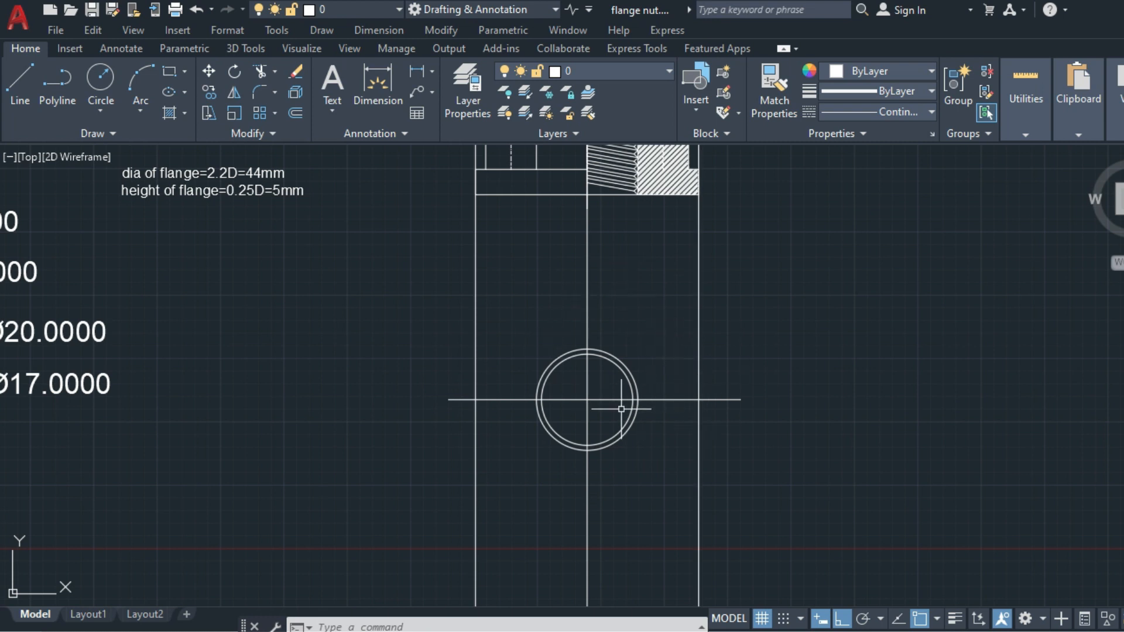
Draw a concentric circle of radius 22 for the flange in the top view.
type("c")
key("Return")
left_click(587, 400)
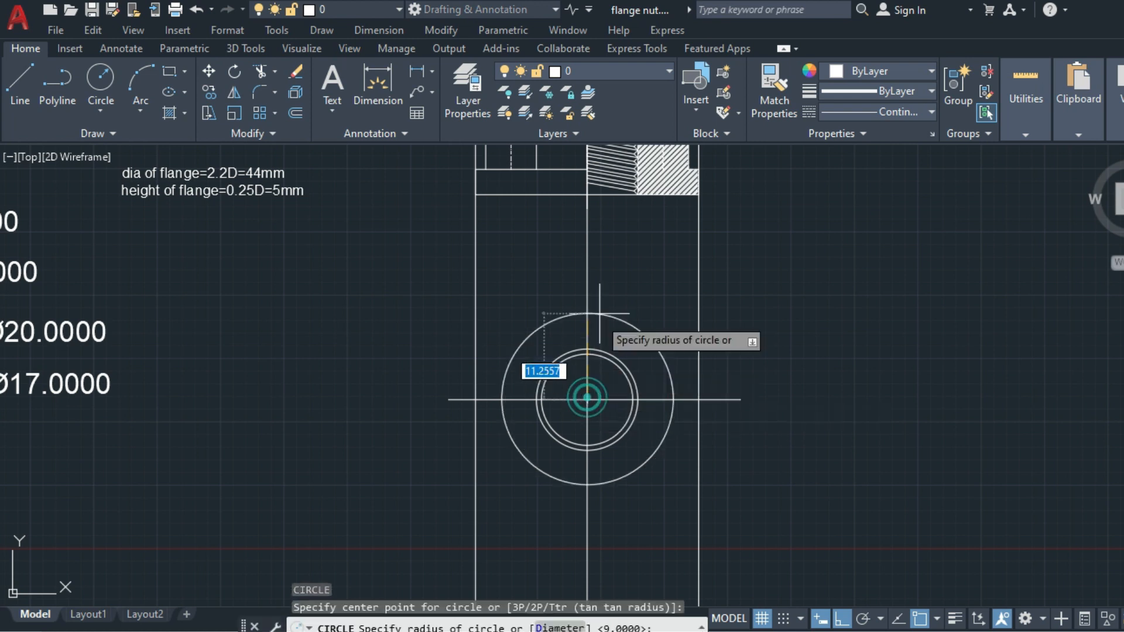
type("22")
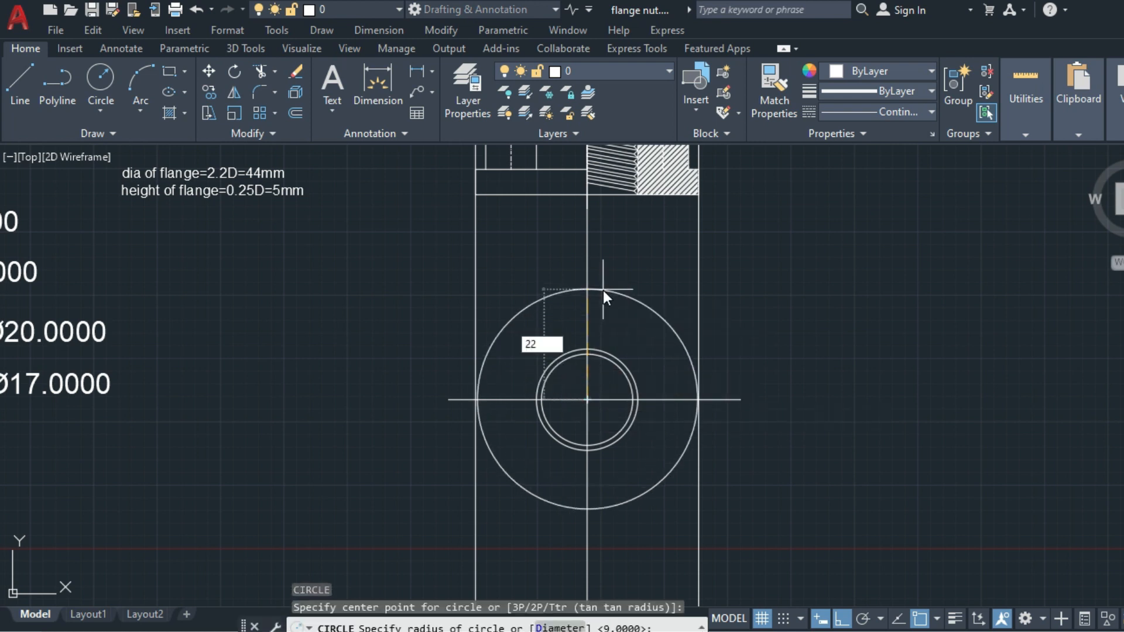
key("Return")
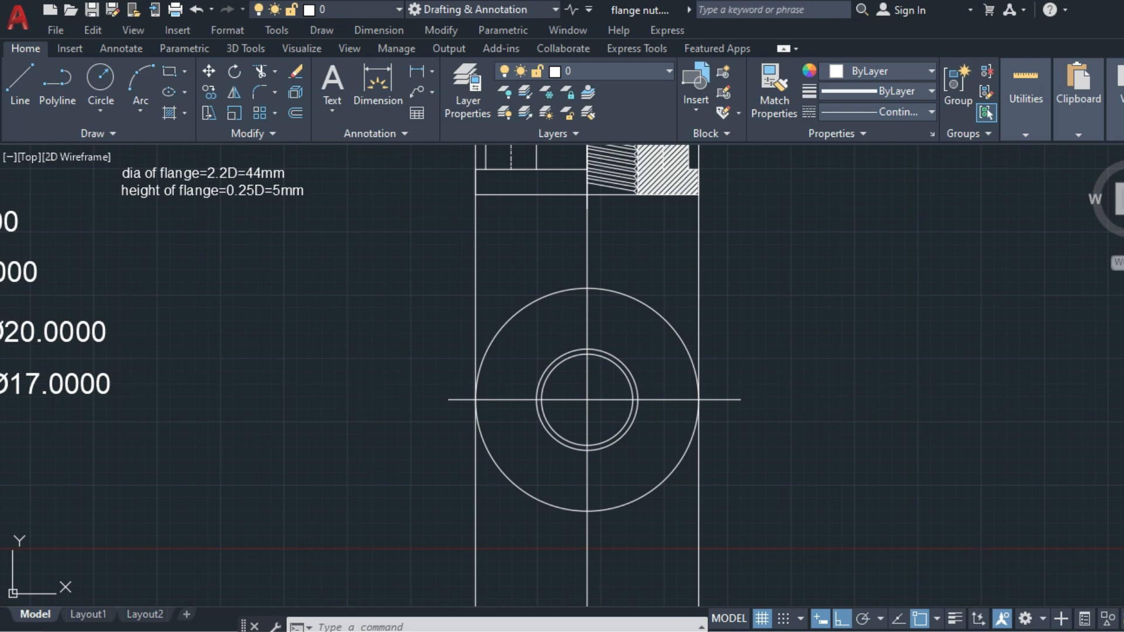
Check the across-flats size in the listed proportions and draw a concentric chamfer circle of radius 16.5 in the top view.
left_click(1123, 375)
mouse_move(387, 363)
left_mouse_down()
mouse_move(756, 544)
mouse_move(820, 469)
left_mouse_up()
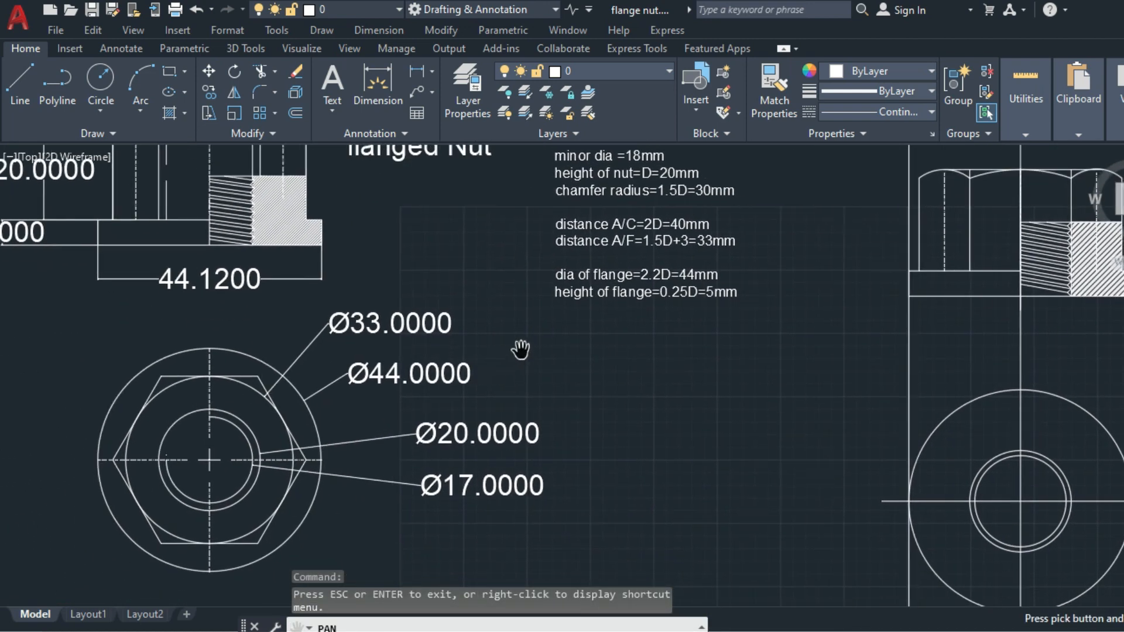
left_click_drag(553, 316, 509, 326)
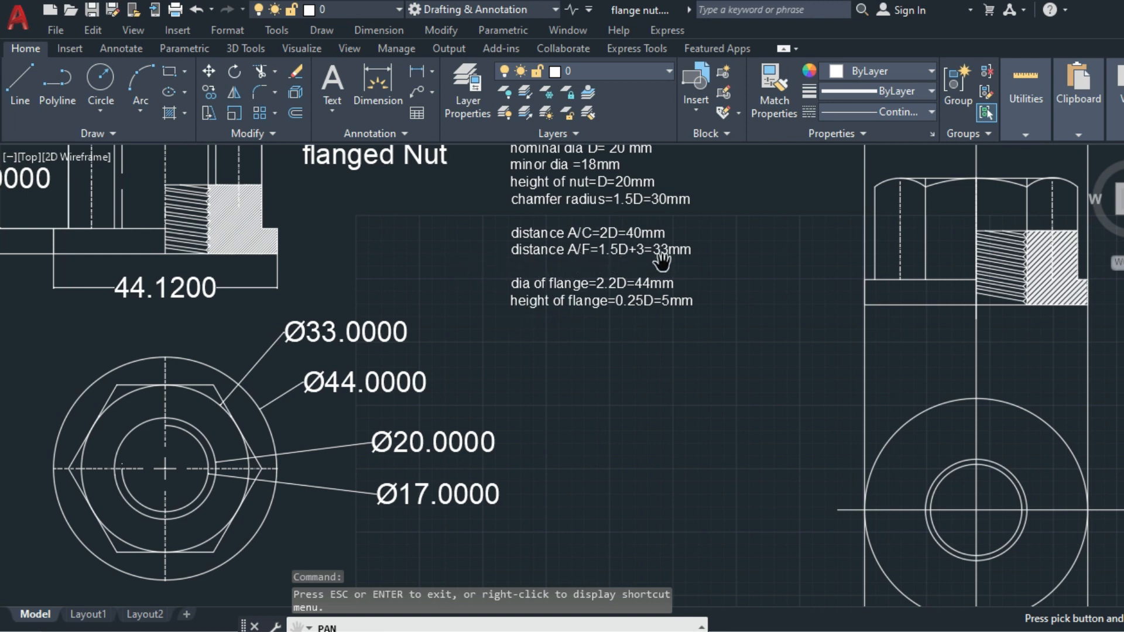
mouse_move(821, 346)
left_mouse_down()
mouse_move(427, 322)
mouse_move(435, 229)
left_mouse_up()
right_click(902, 312)
left_click(936, 321)
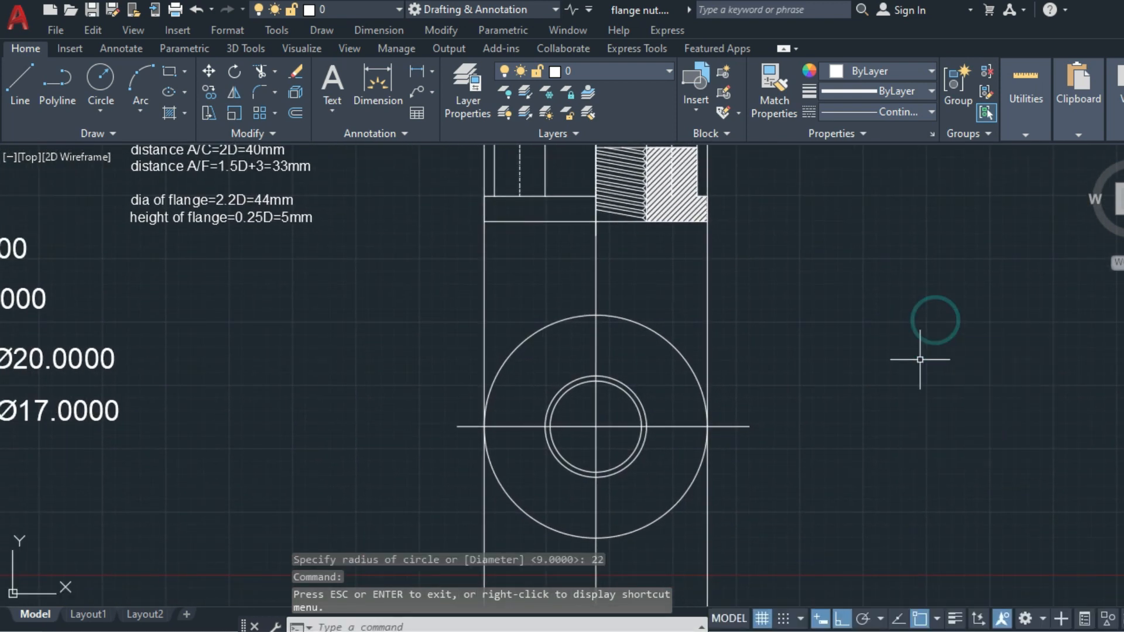
type("c")
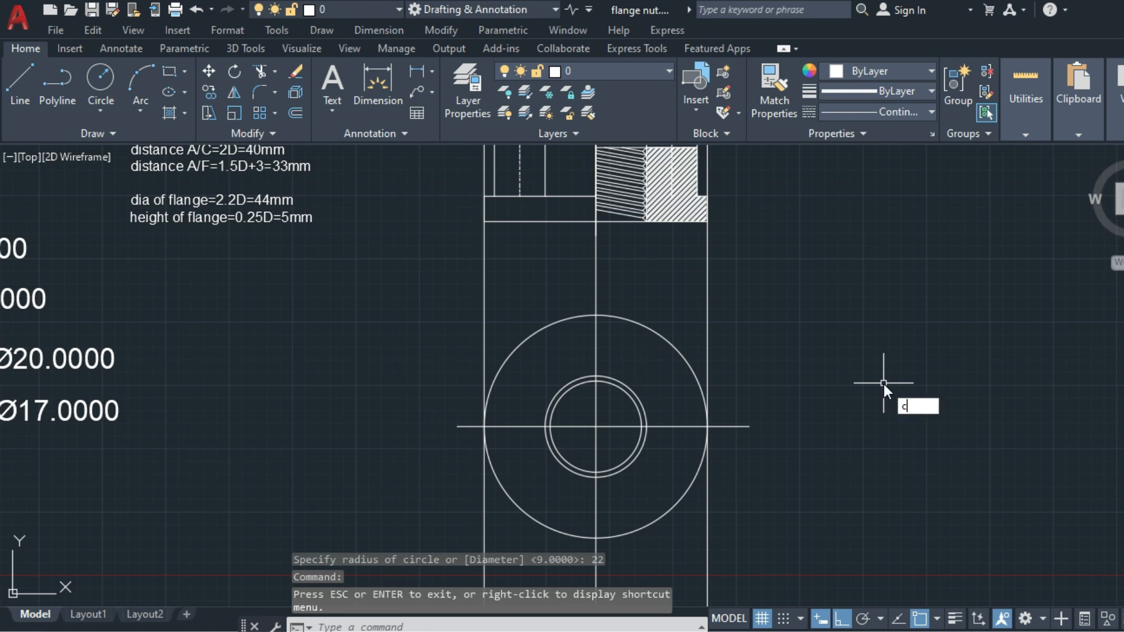
key("Return")
left_click(596, 426)
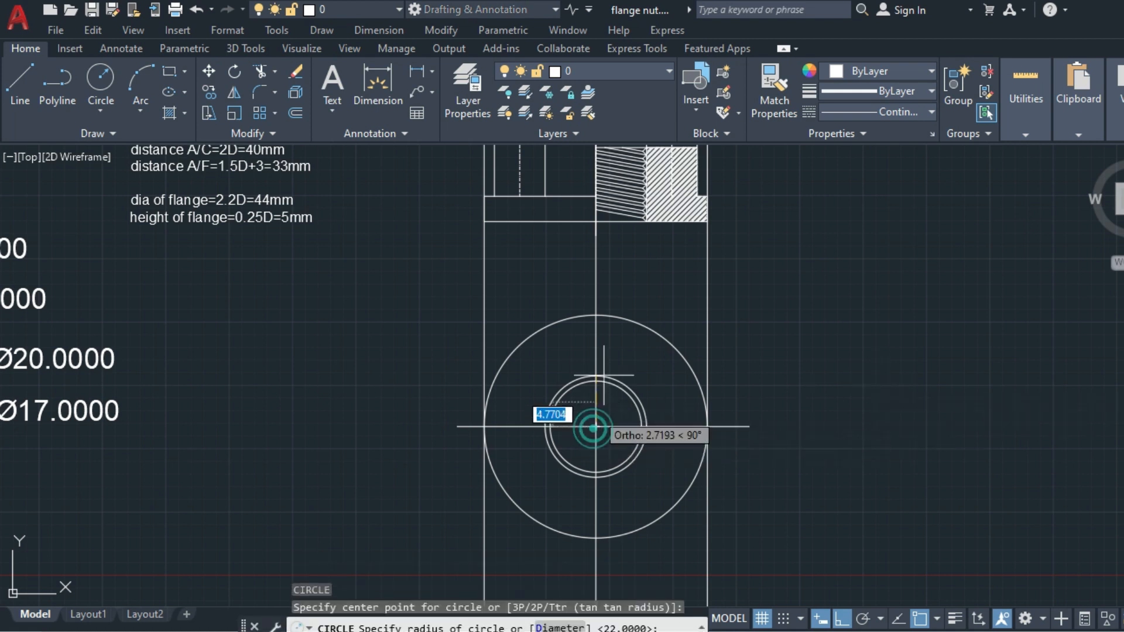
type("16.")
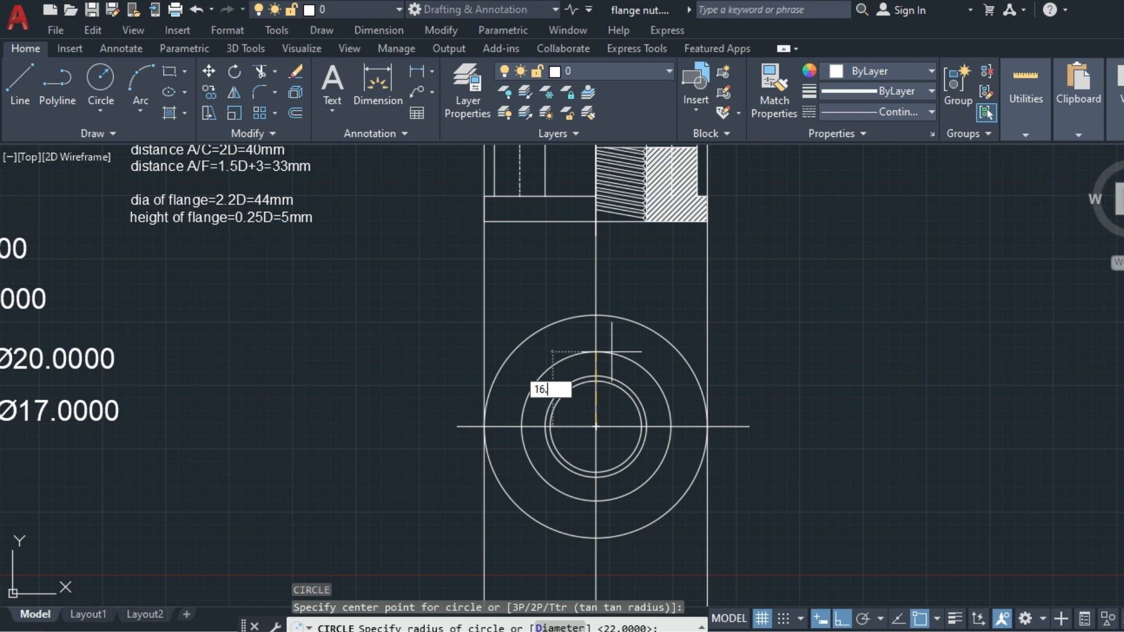
type("5")
key("Return")
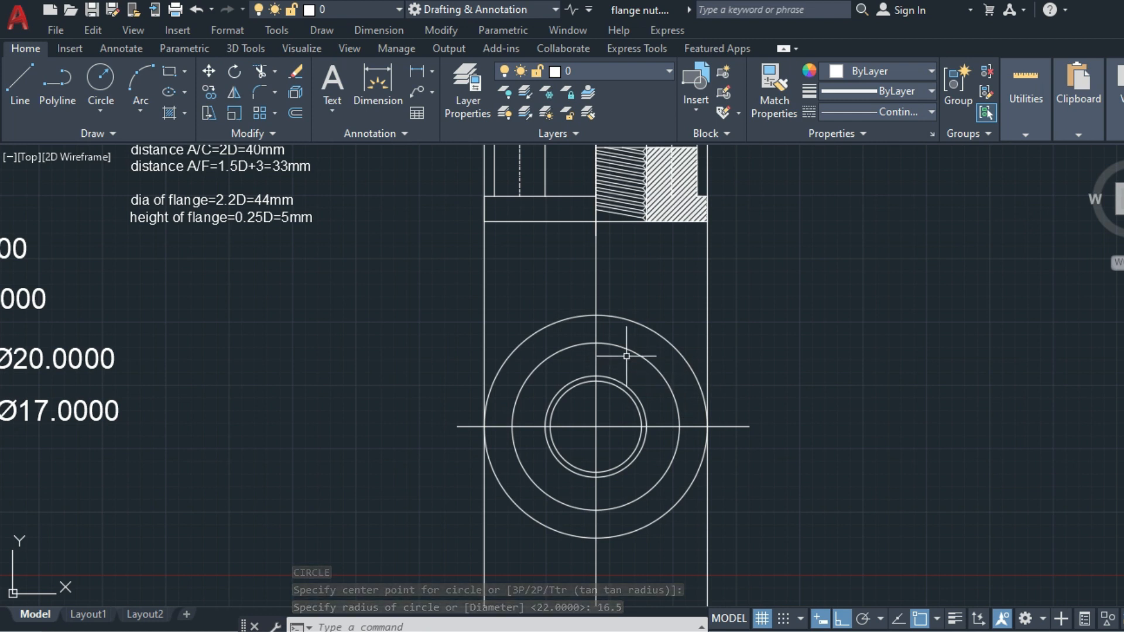
Draw a six-sided polygon centred on the circles and circumscribed about the radius 16.5 circle.
type("p")
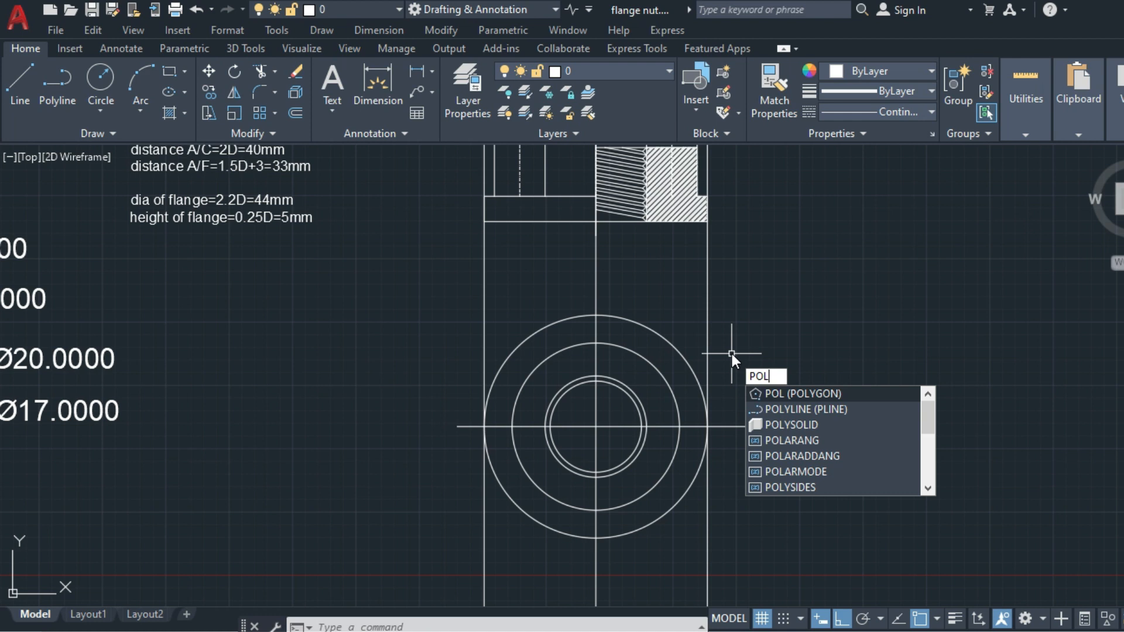
key("Return")
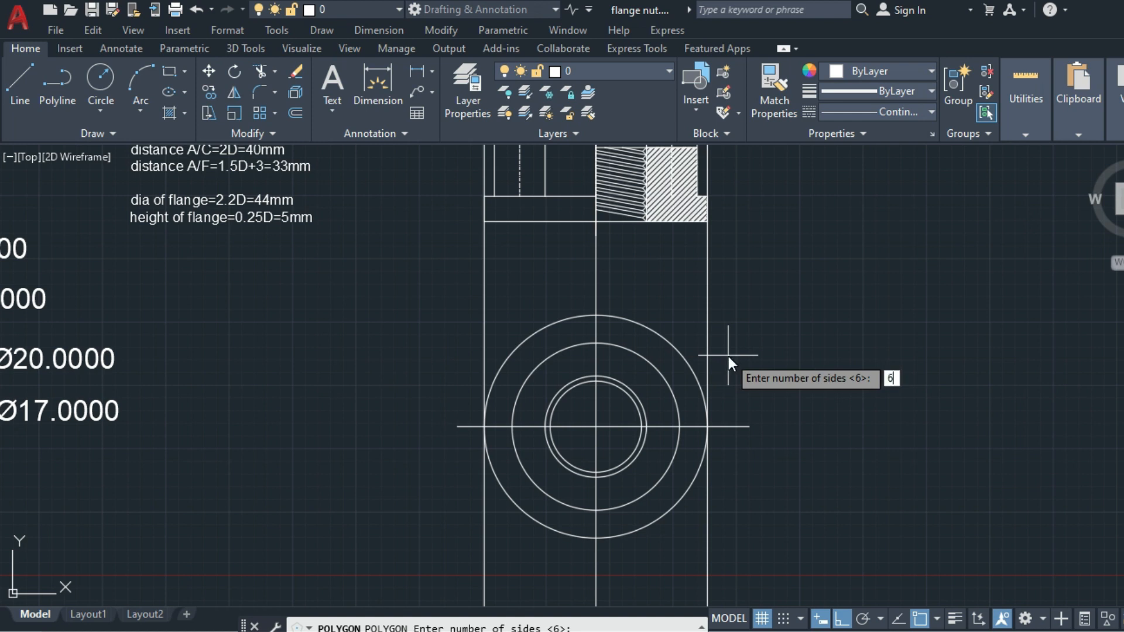
key("Return")
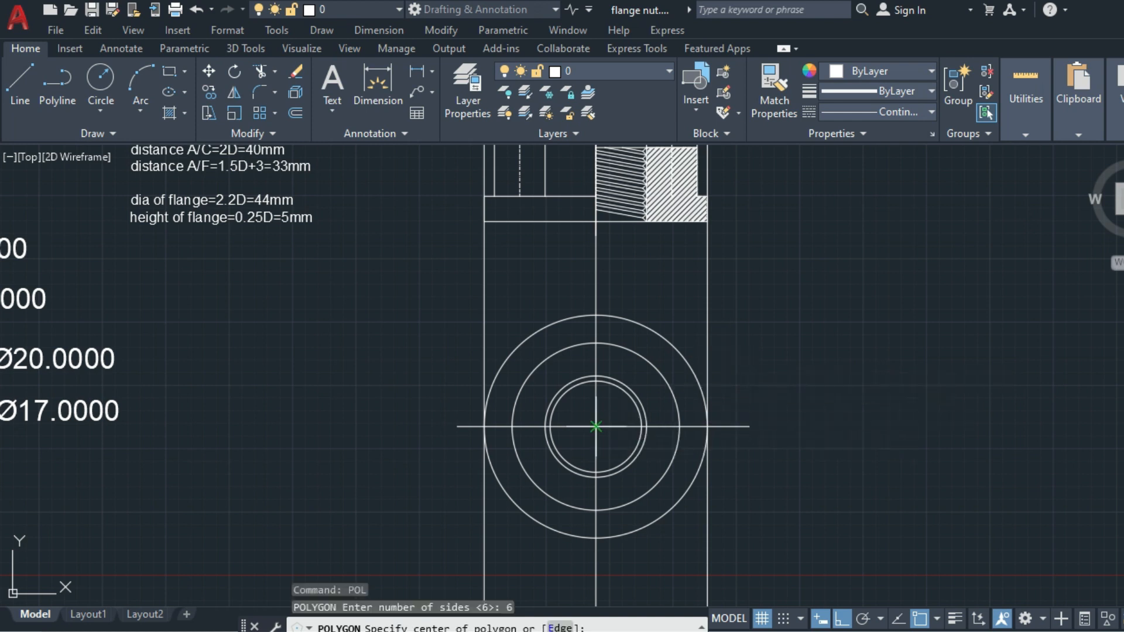
left_click(596, 426)
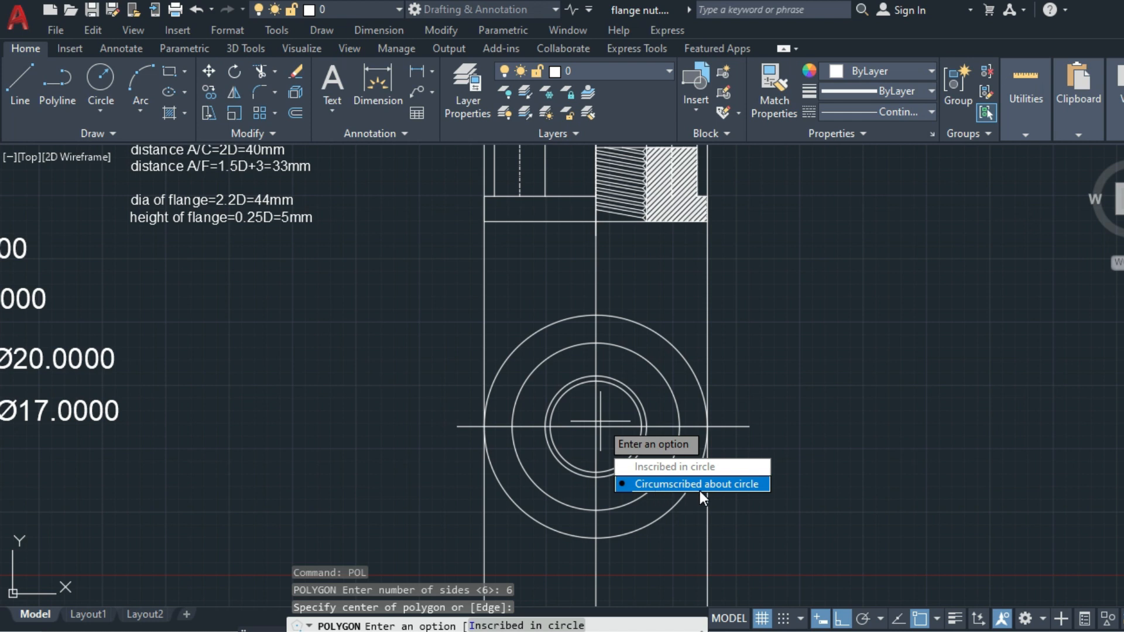
left_click(741, 486)
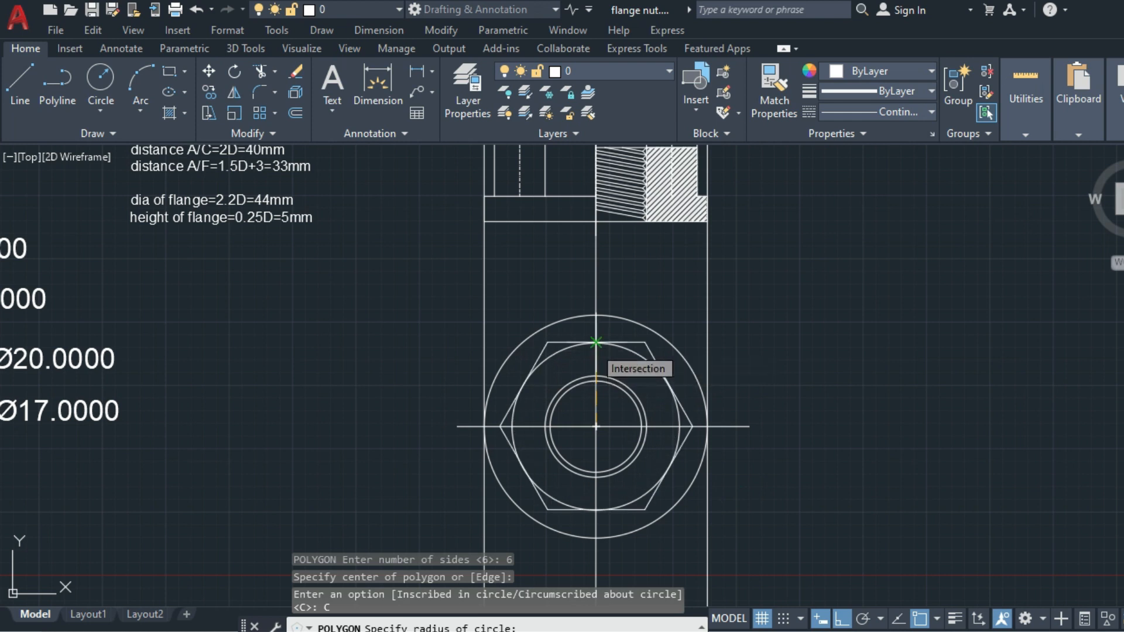
left_click(596, 343)
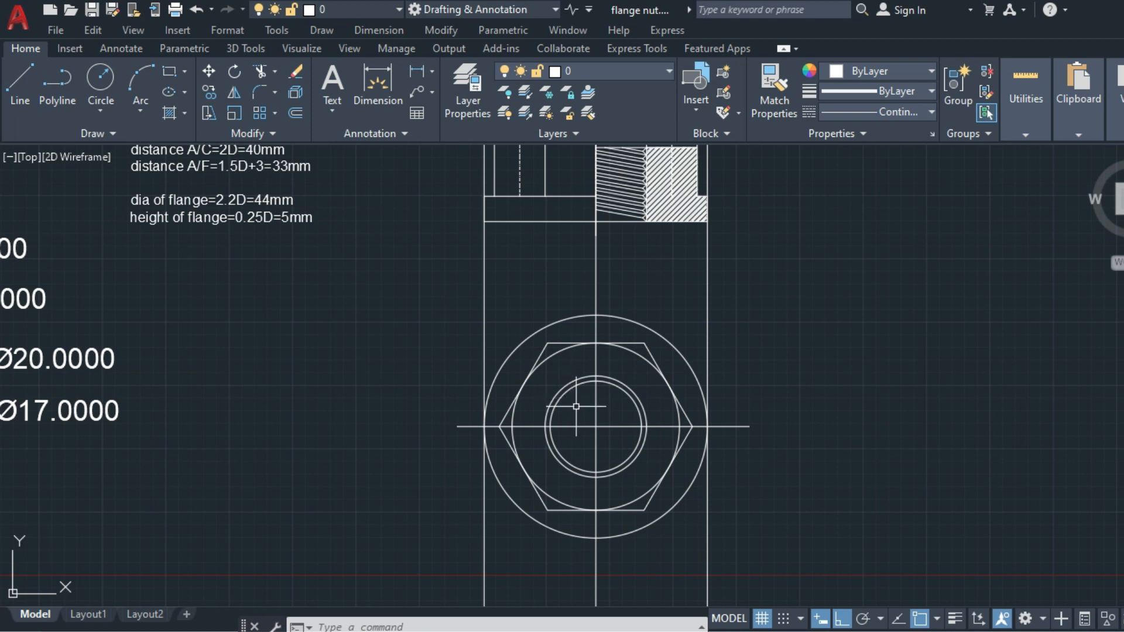
Trim the upper-left quarter of the minor diameter circle and remove the construction lines around the top view.
type("r")
key("Return")
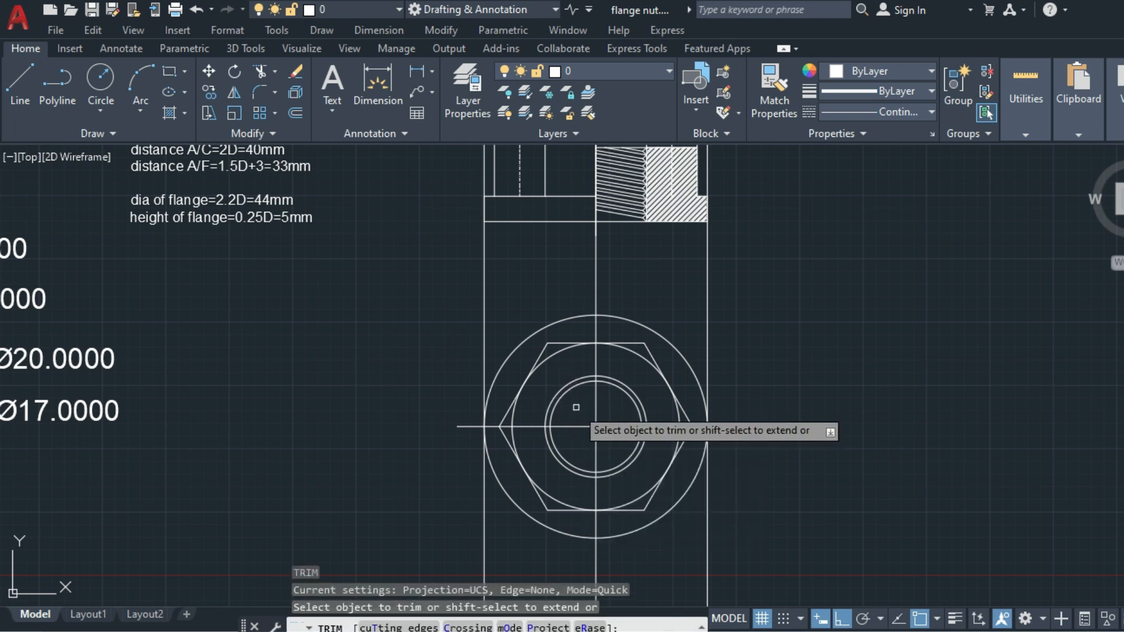
left_click(559, 401)
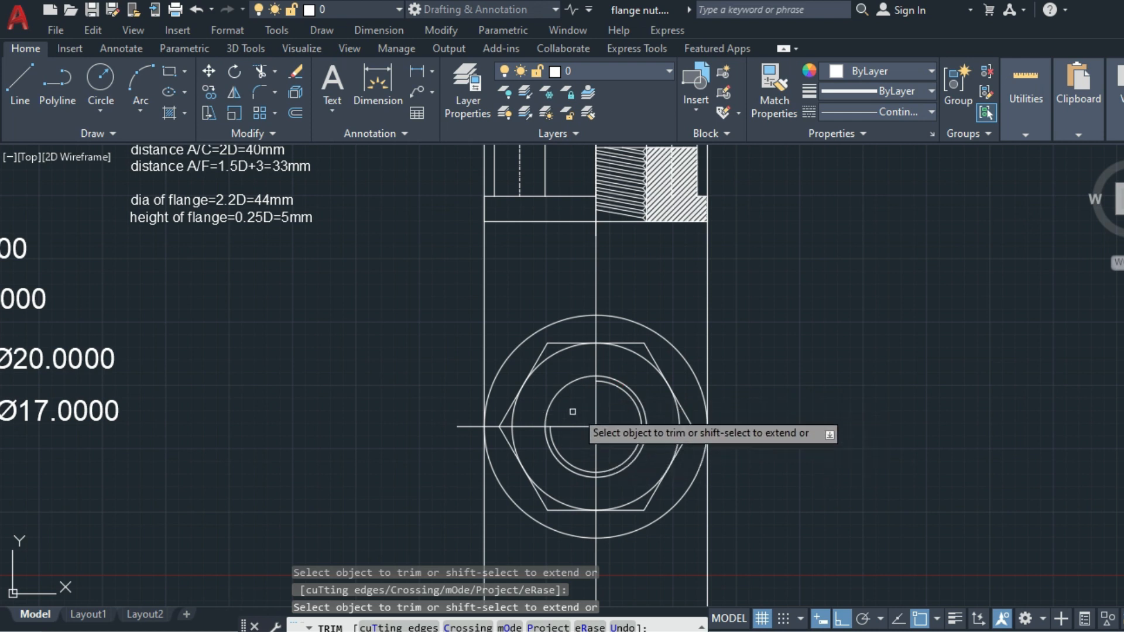
left_click(709, 304)
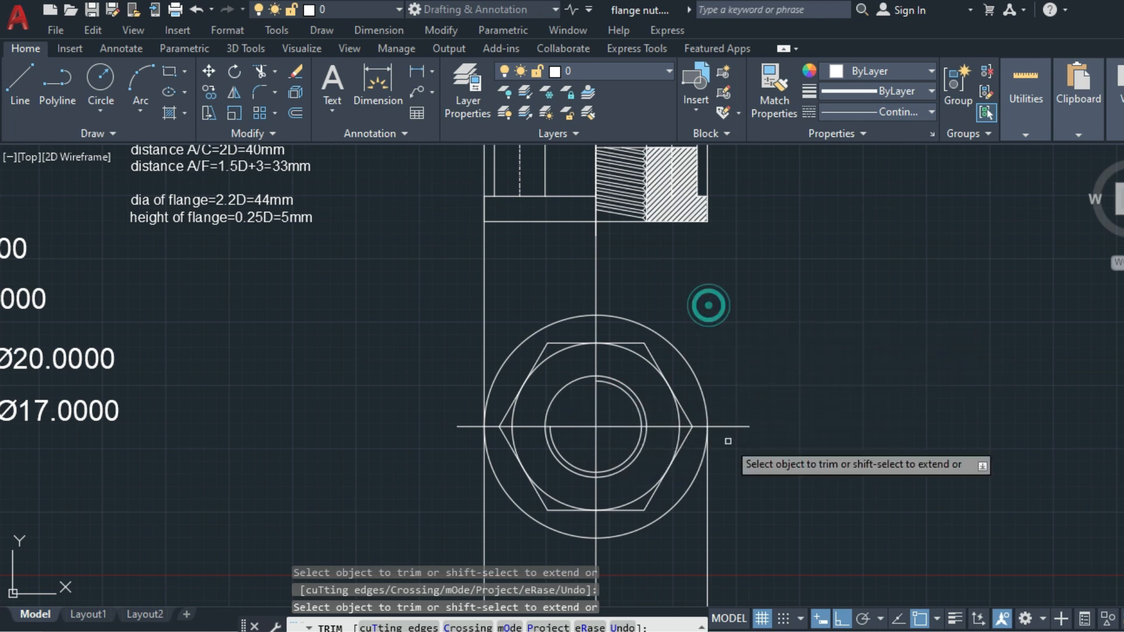
left_click(707, 523)
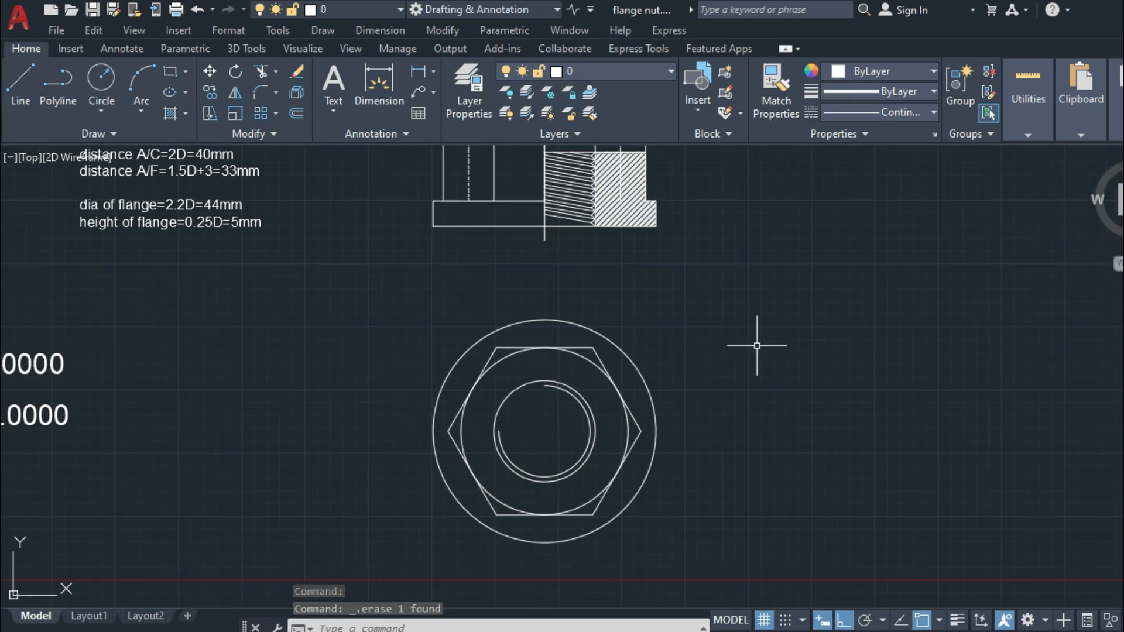
Add a center mark to the outer flange circle of the top view.
type("CM")
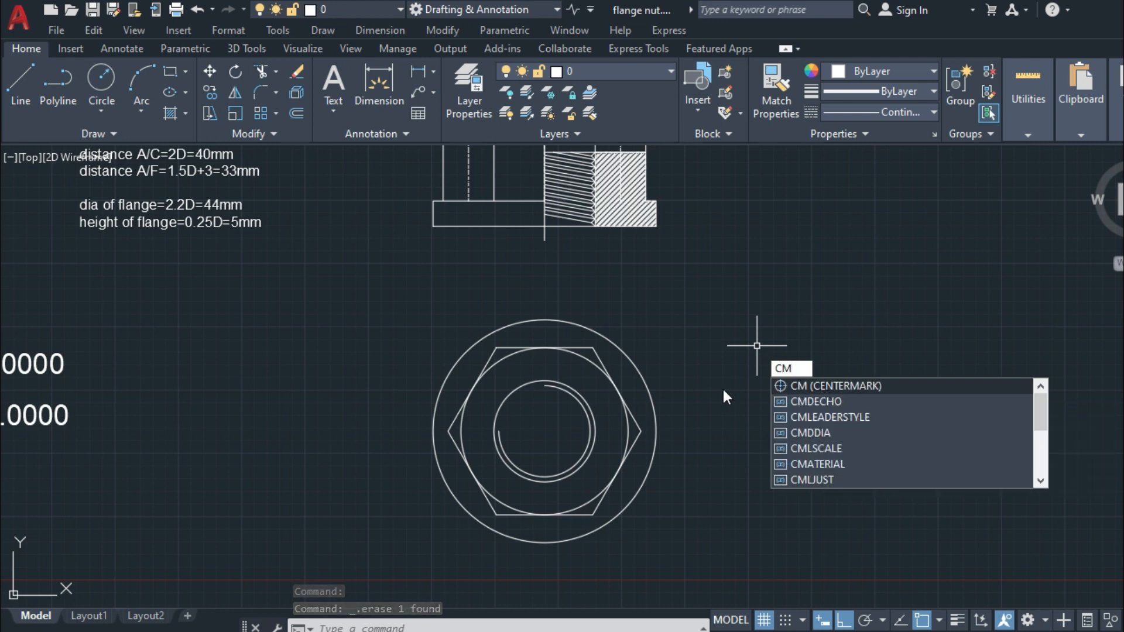
key("Return")
left_click(657, 432)
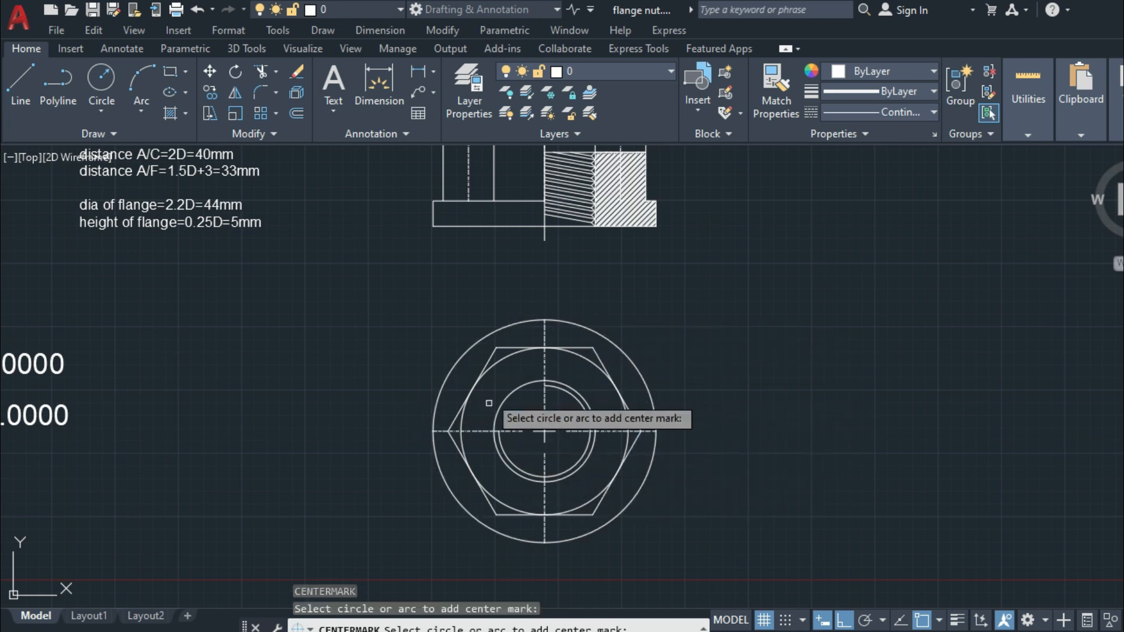
key("Return")
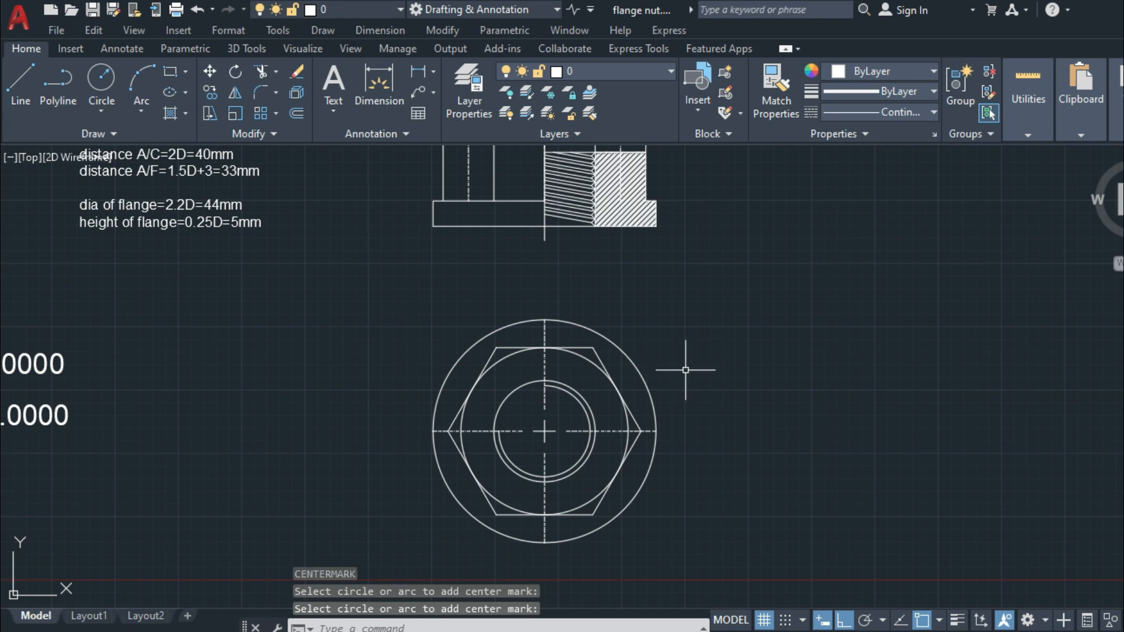
Add diameter dimensions to the flange circle and the chamfer circle, placing both texts to the upper right of the top view.
left_click(434, 71)
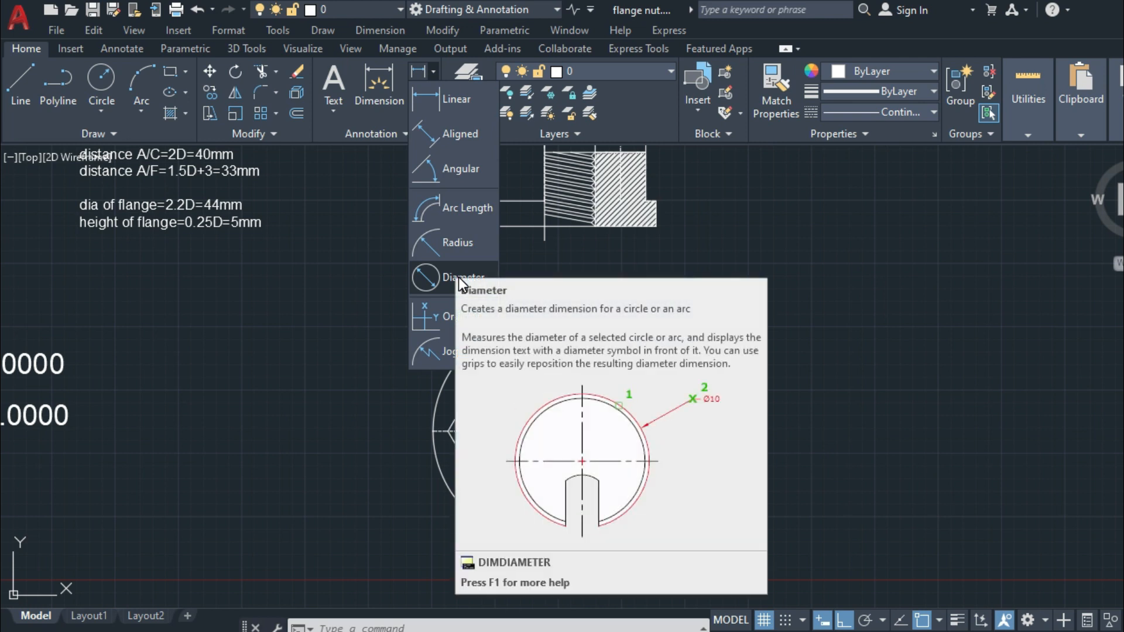
left_click(458, 277)
left_click(644, 378)
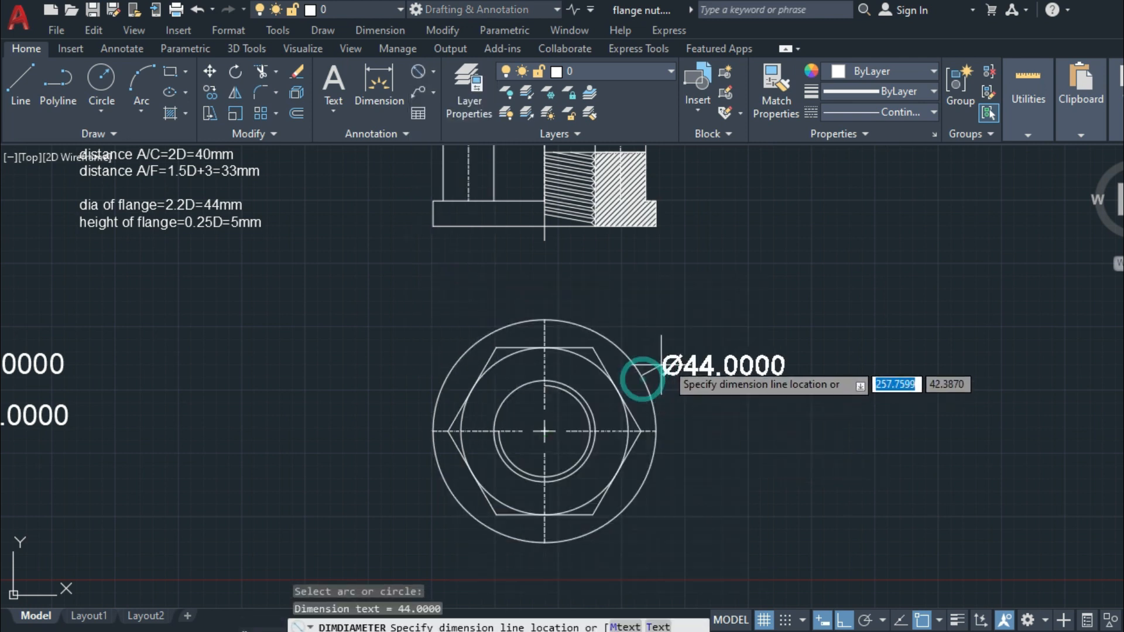
left_click(698, 348)
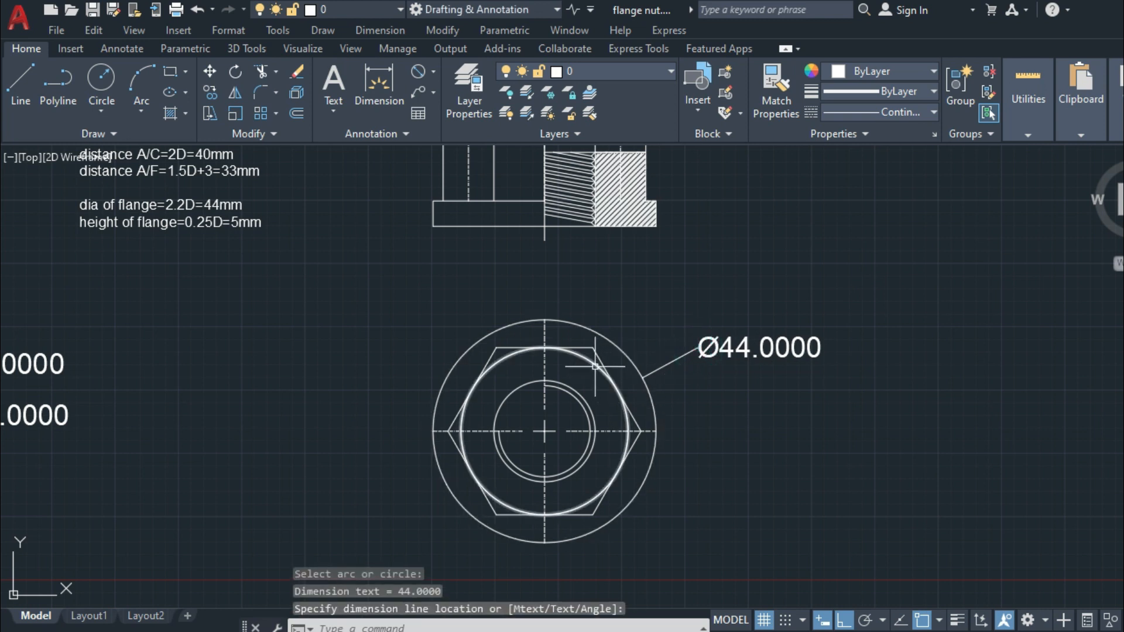
key("Return")
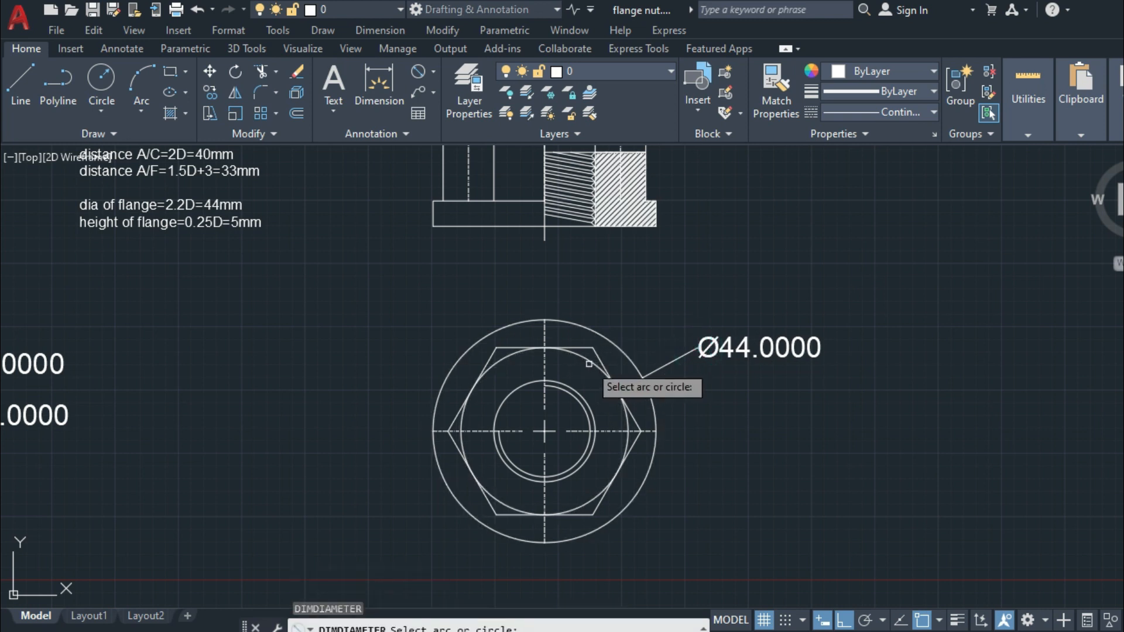
left_click(595, 366)
left_click(710, 310)
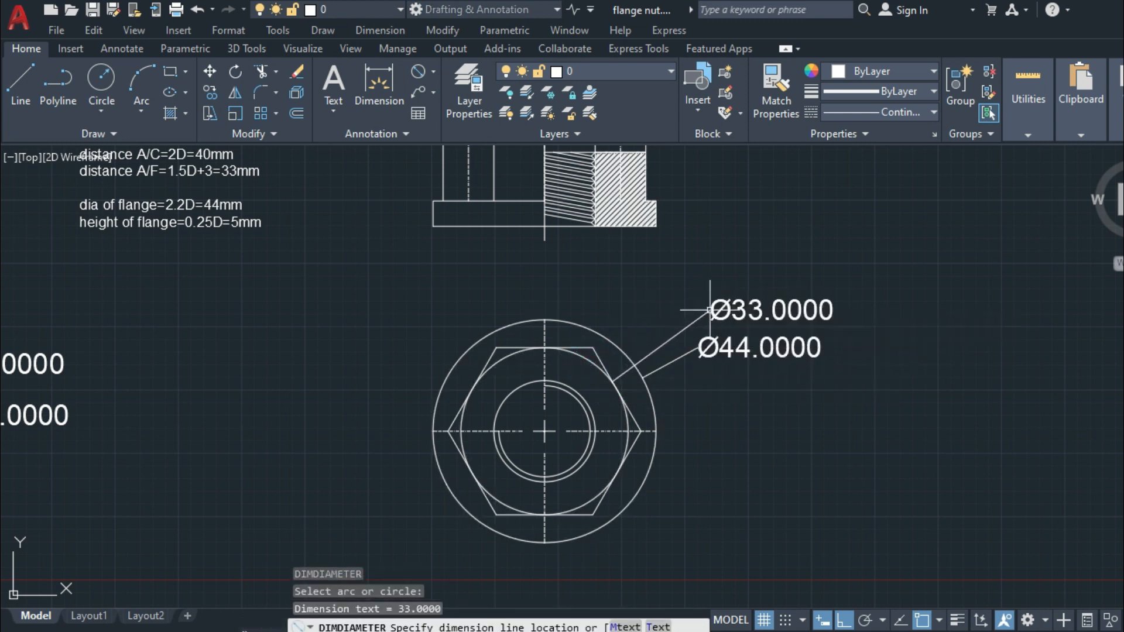
Add diameter dimensions to the nominal thread circle and the trimmed minor diameter arc, placed below the other two dimensions.
key("Return")
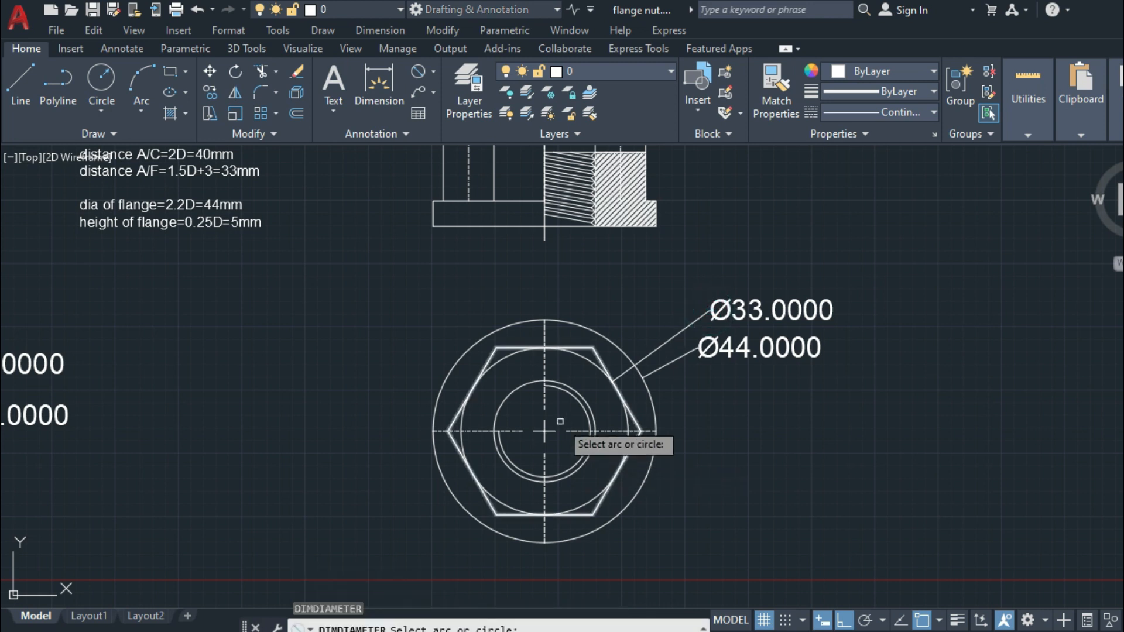
left_click(591, 409)
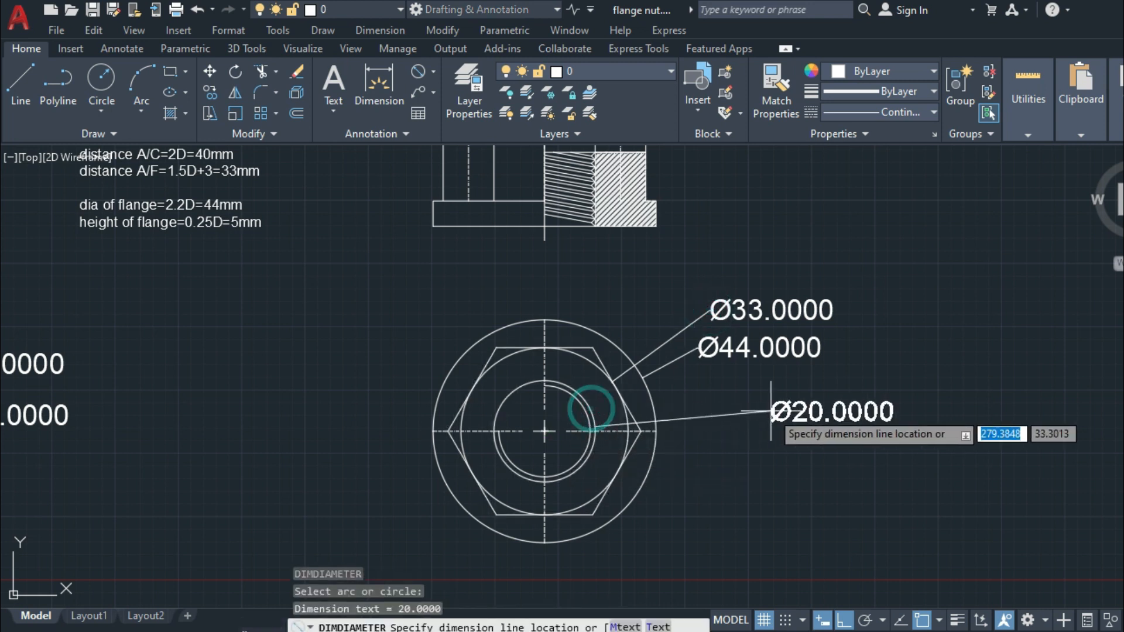
left_click(713, 394)
key("Return")
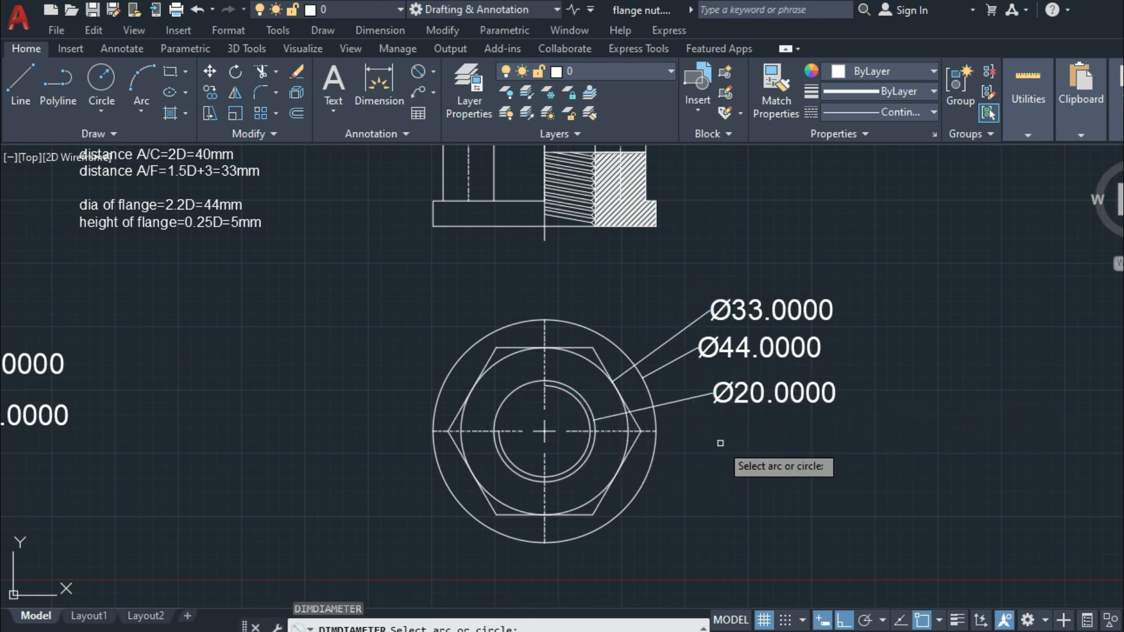
left_click(587, 421)
left_click(715, 432)
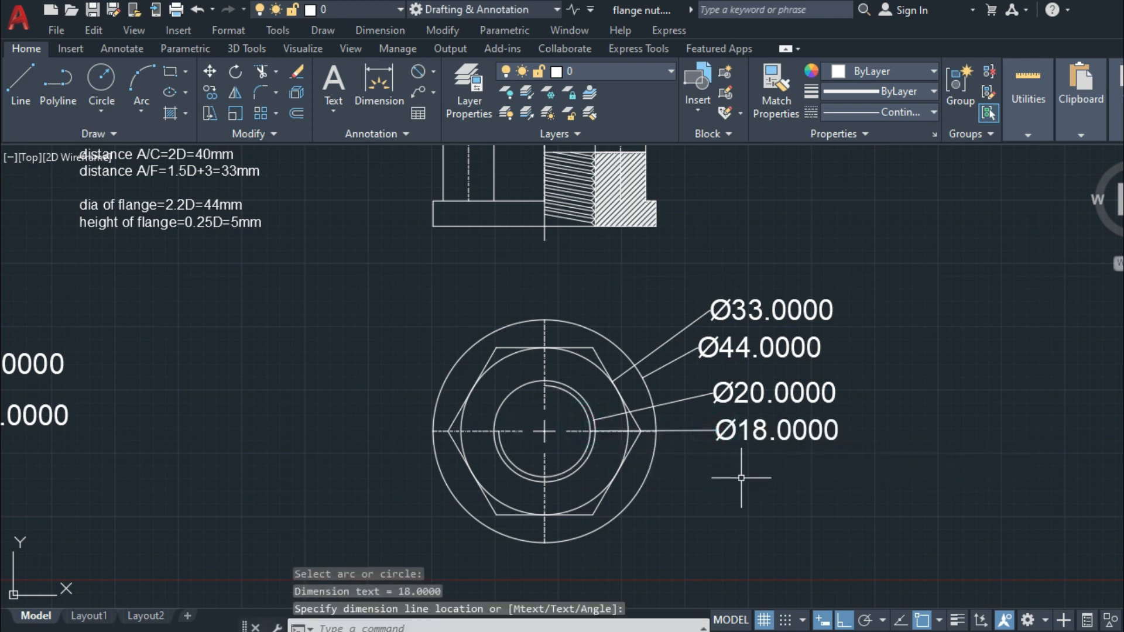
Add a horizontal linear dimension across the full width of the flange in the front view, placed just below its bottom edge.
key("Return")
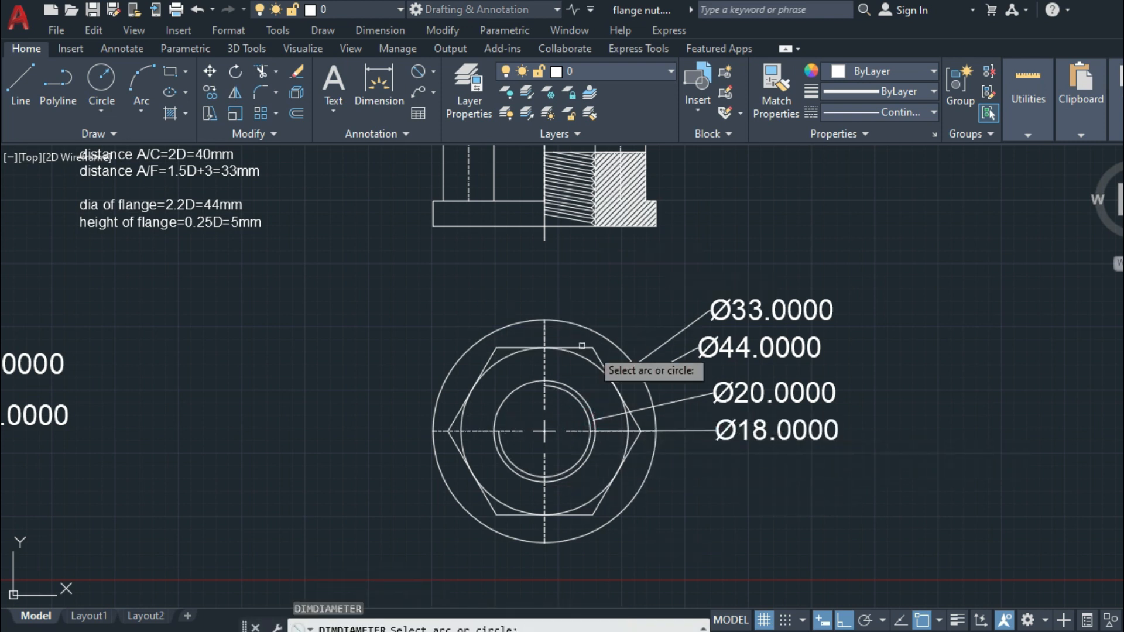
left_click(1122, 371)
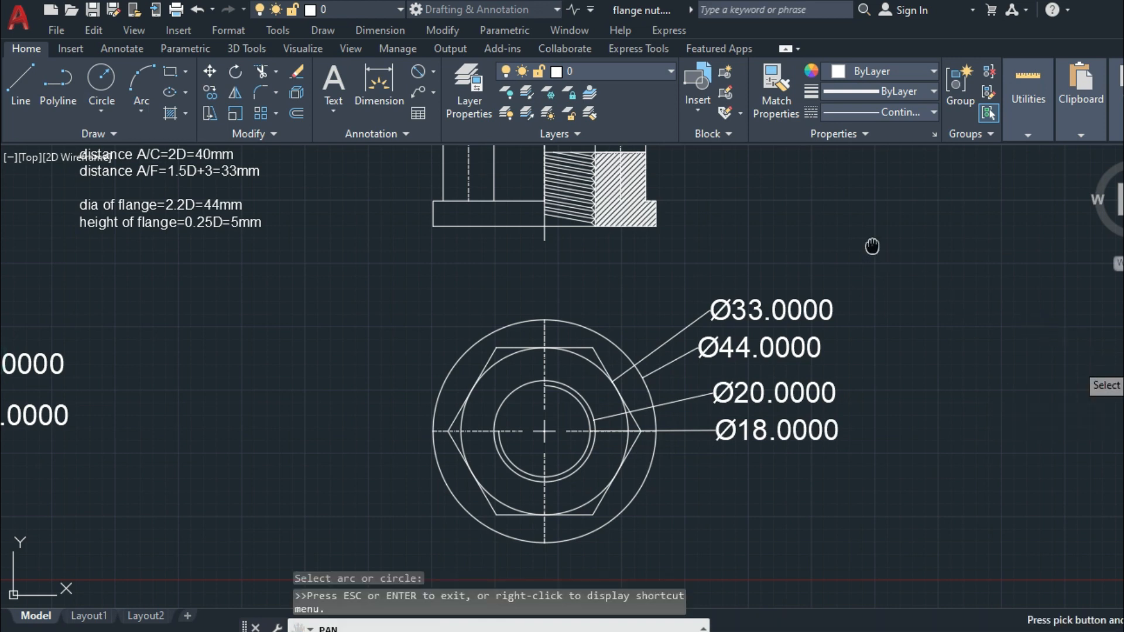
left_click_drag(872, 246, 866, 357)
right_click(866, 350)
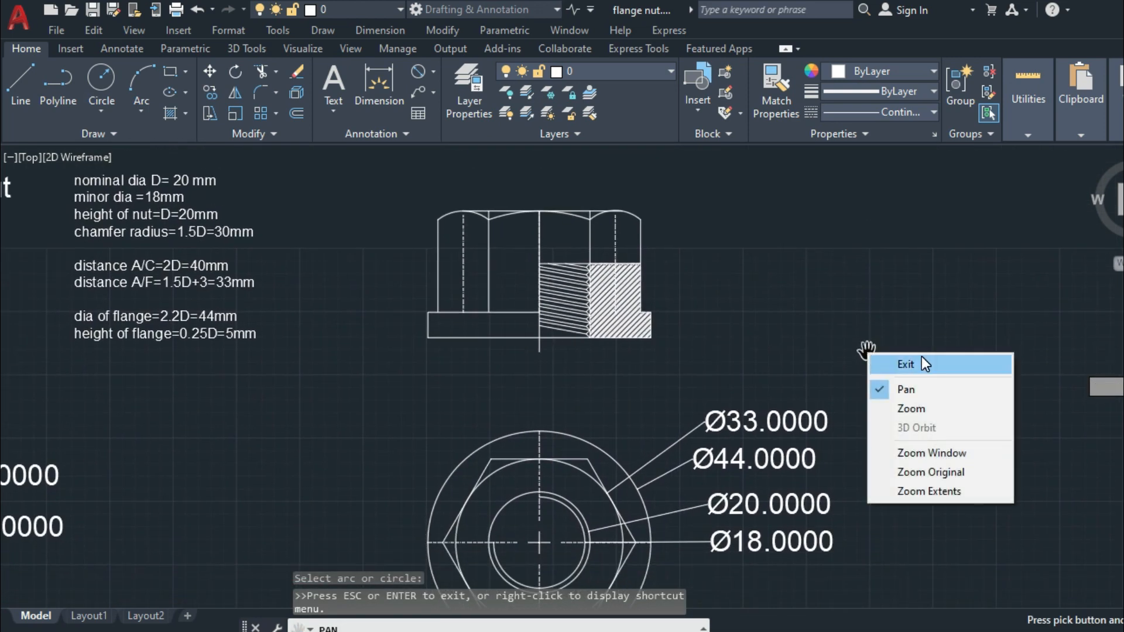
left_click(922, 363)
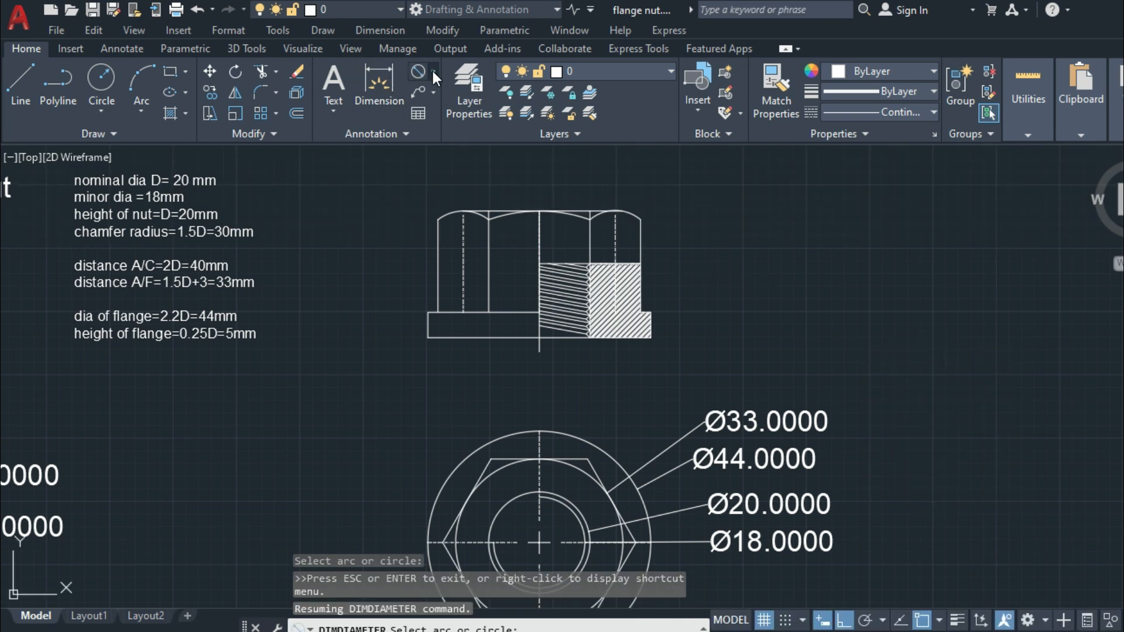
left_click(433, 72)
left_click(455, 92)
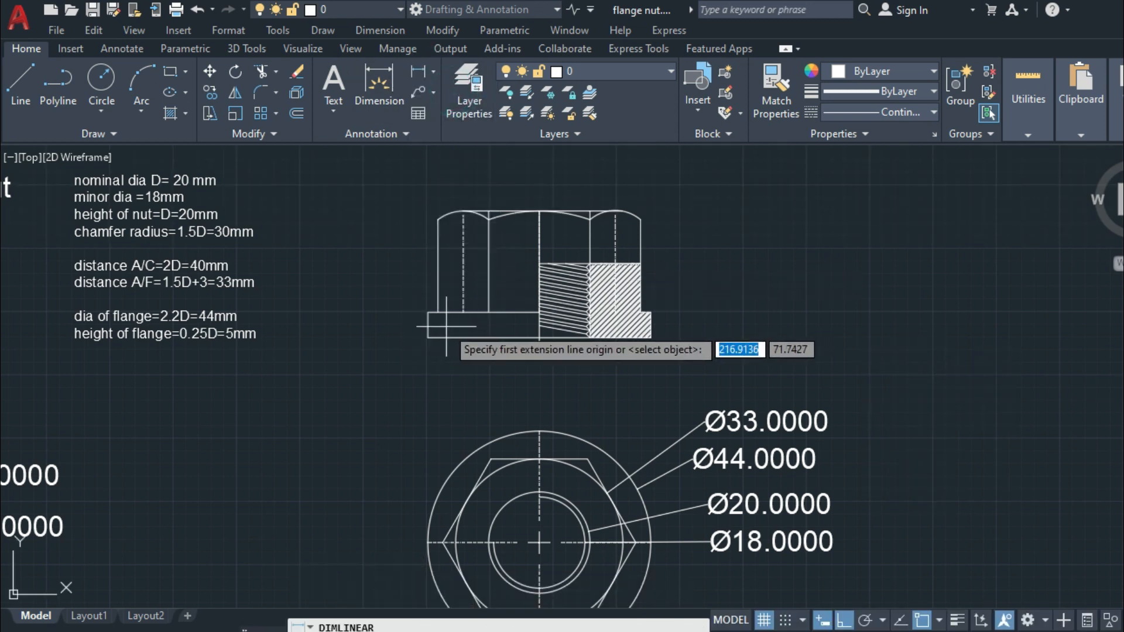
left_click(430, 339)
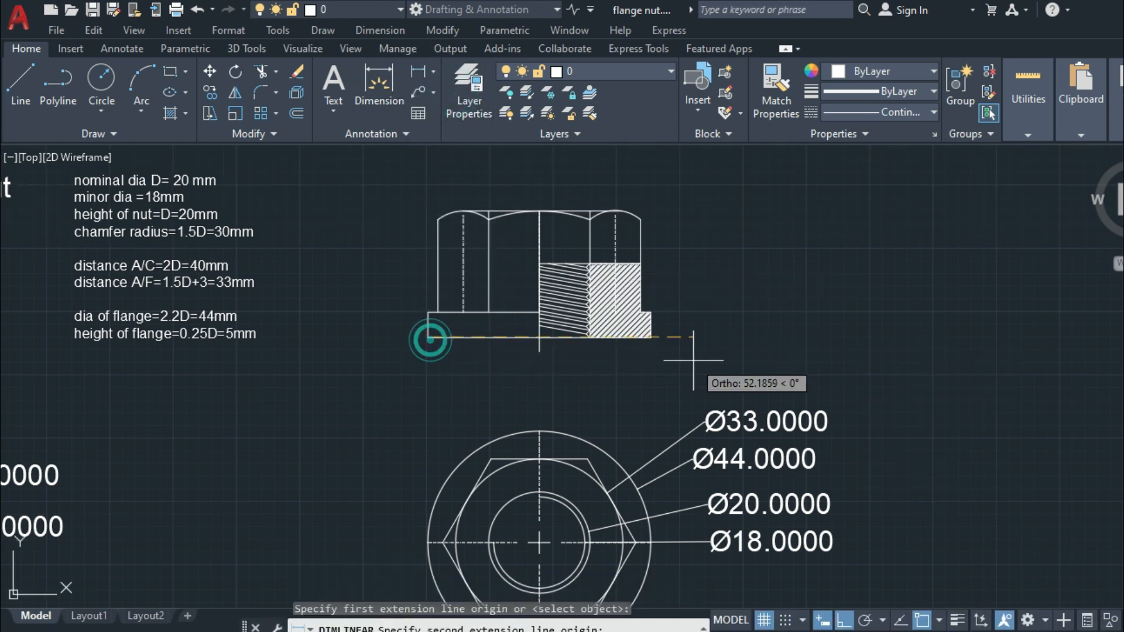
left_click(651, 338)
left_click(635, 368)
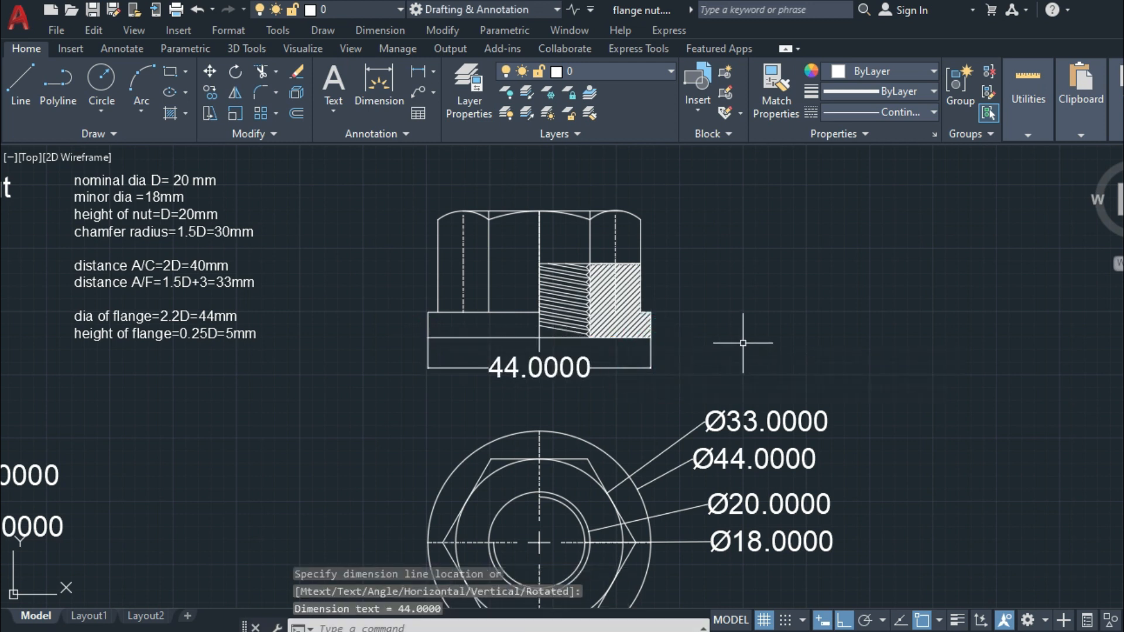
Add a vertical linear dimension to the flange's height at its right end, placed to the right of the front view.
key("Return")
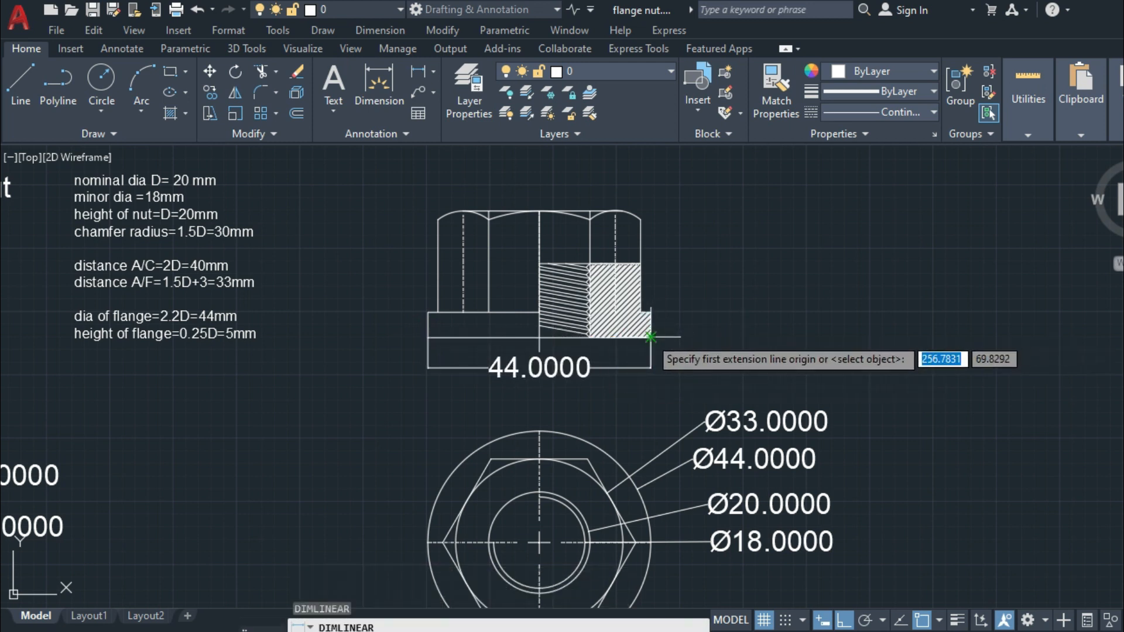
left_click(650, 338)
left_click(651, 312)
left_click(702, 319)
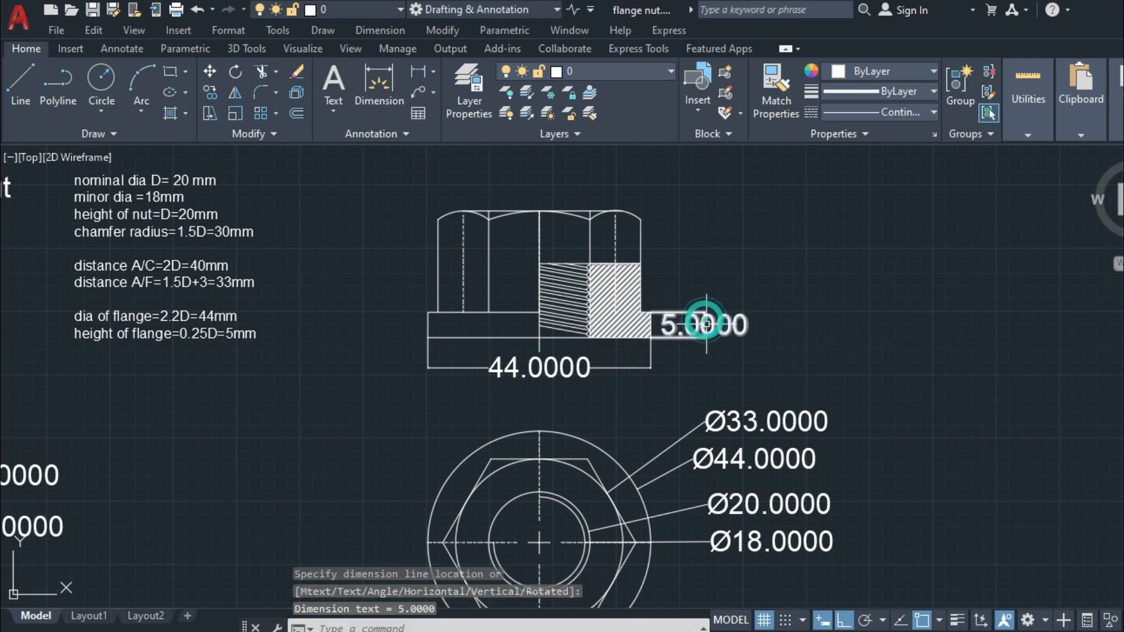
key("Return")
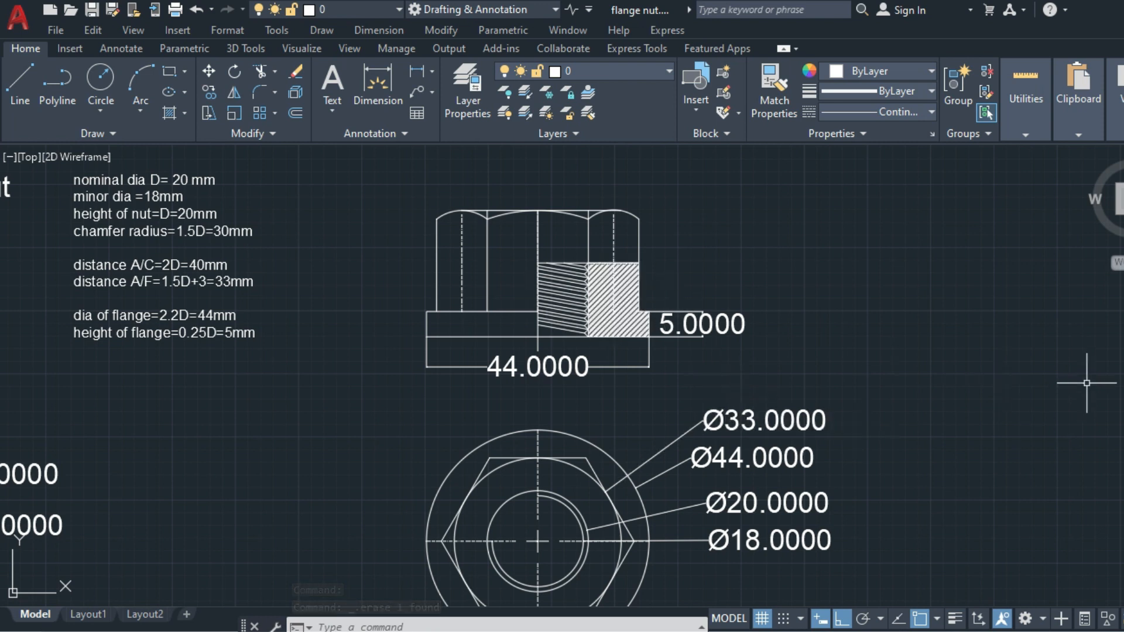
left_click(1123, 353)
left_click_drag(807, 452, 803, 401)
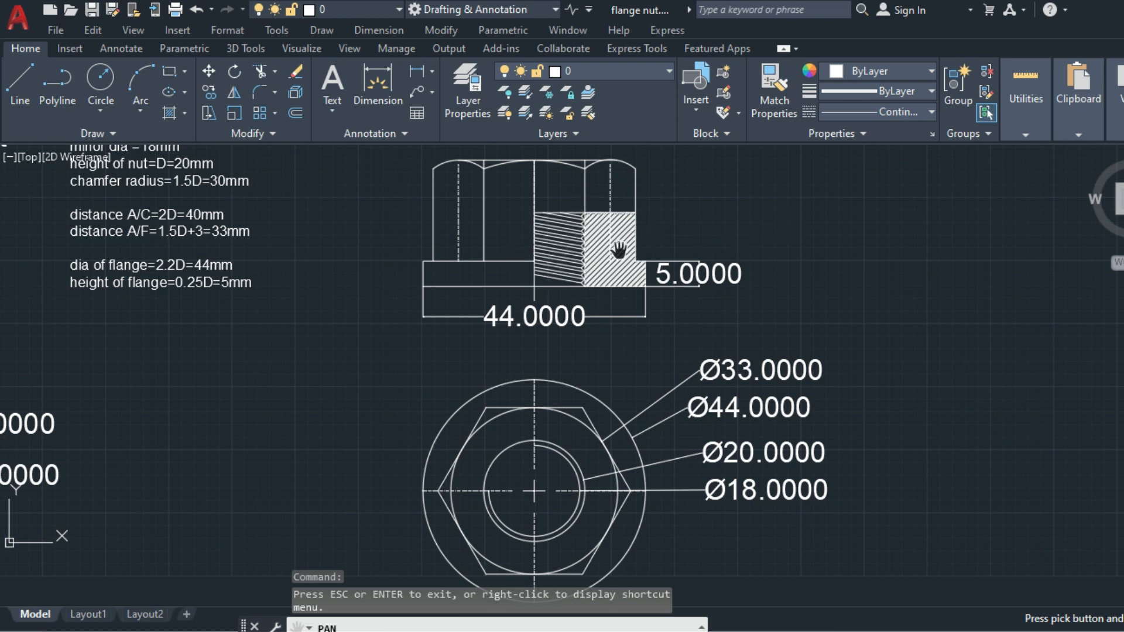
right_click(839, 304)
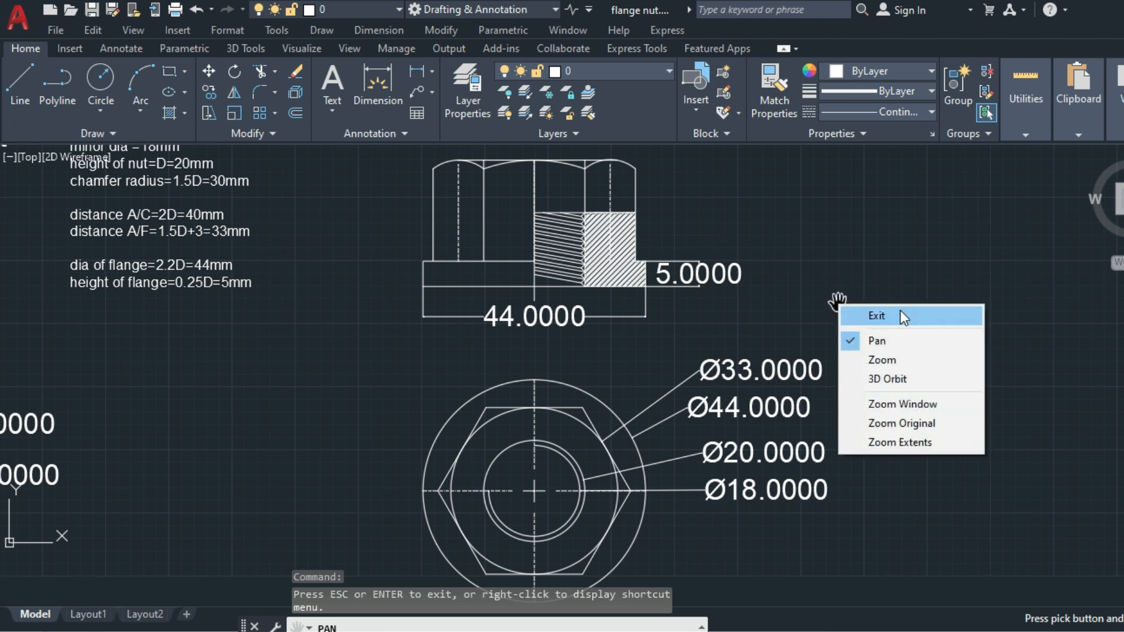
left_click(901, 315)
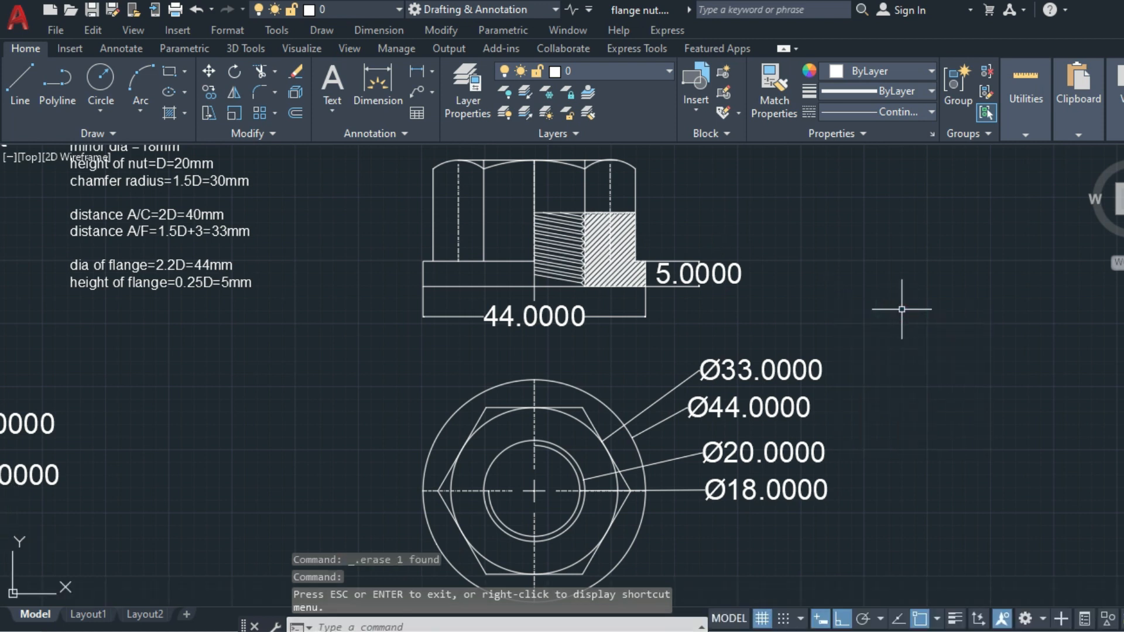